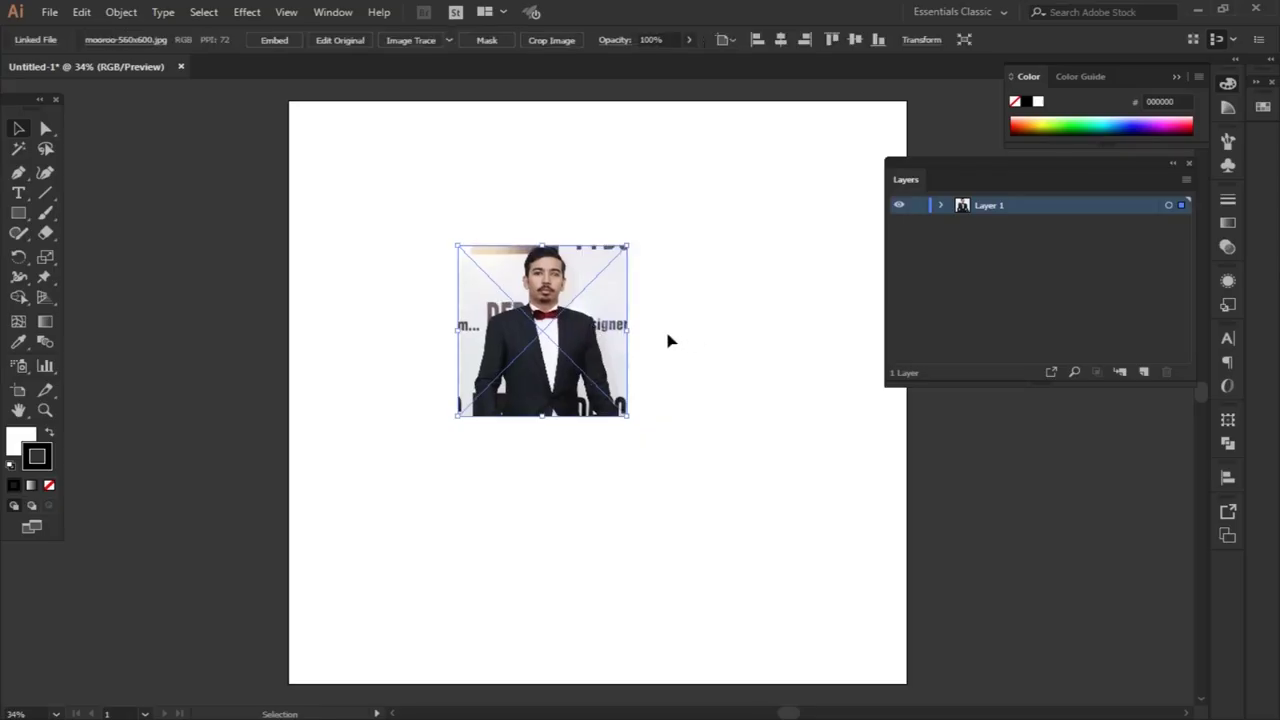
Scale the reference photo up from its bottom-right corner until the portrait fills the artboard
drag(627, 414, 837, 663)
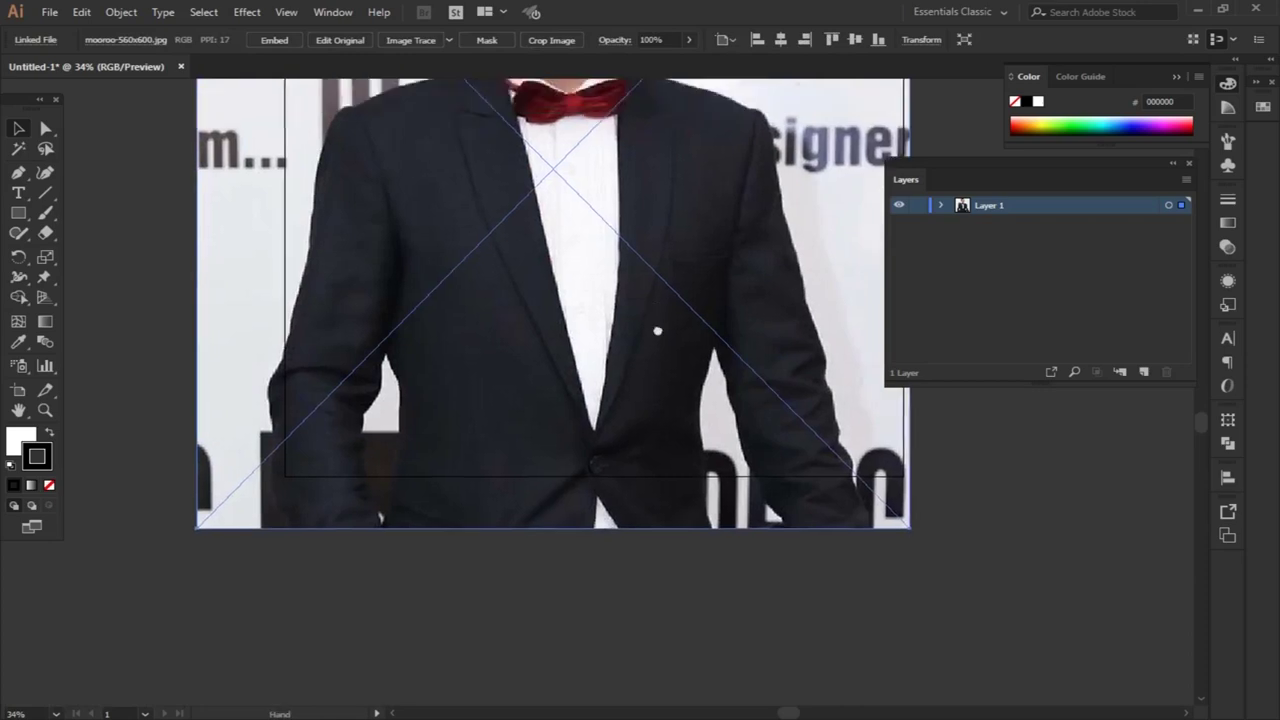
Turn the photo's Layer 1 into a dimmed, locked template layer
drag(636, 163, 666, 520)
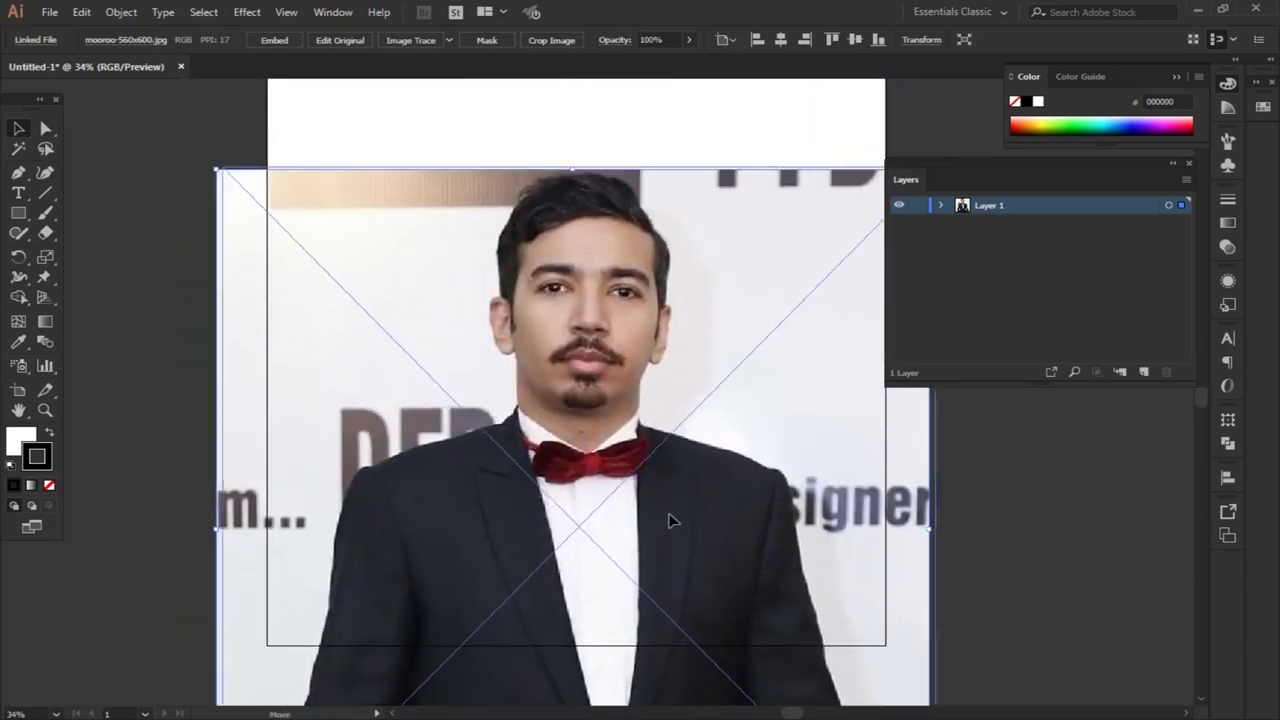
click(1032, 226)
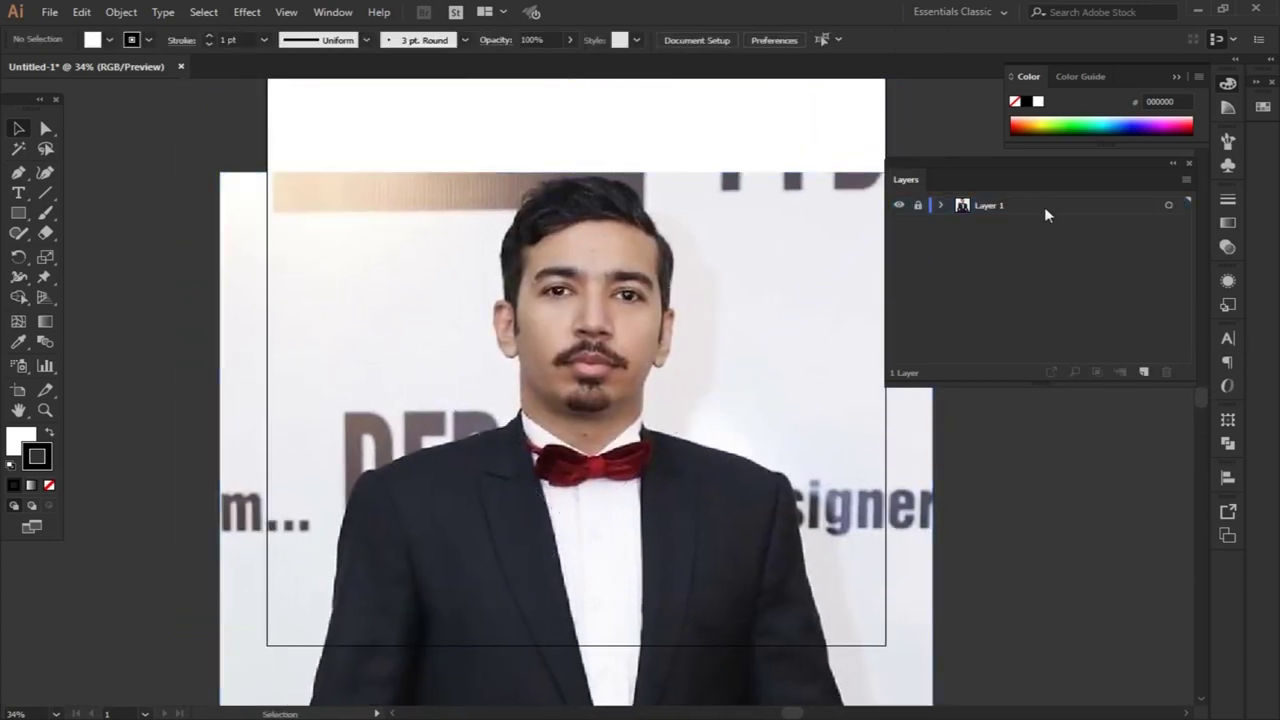
double_click(1032, 206)
click(590, 376)
click(674, 456)
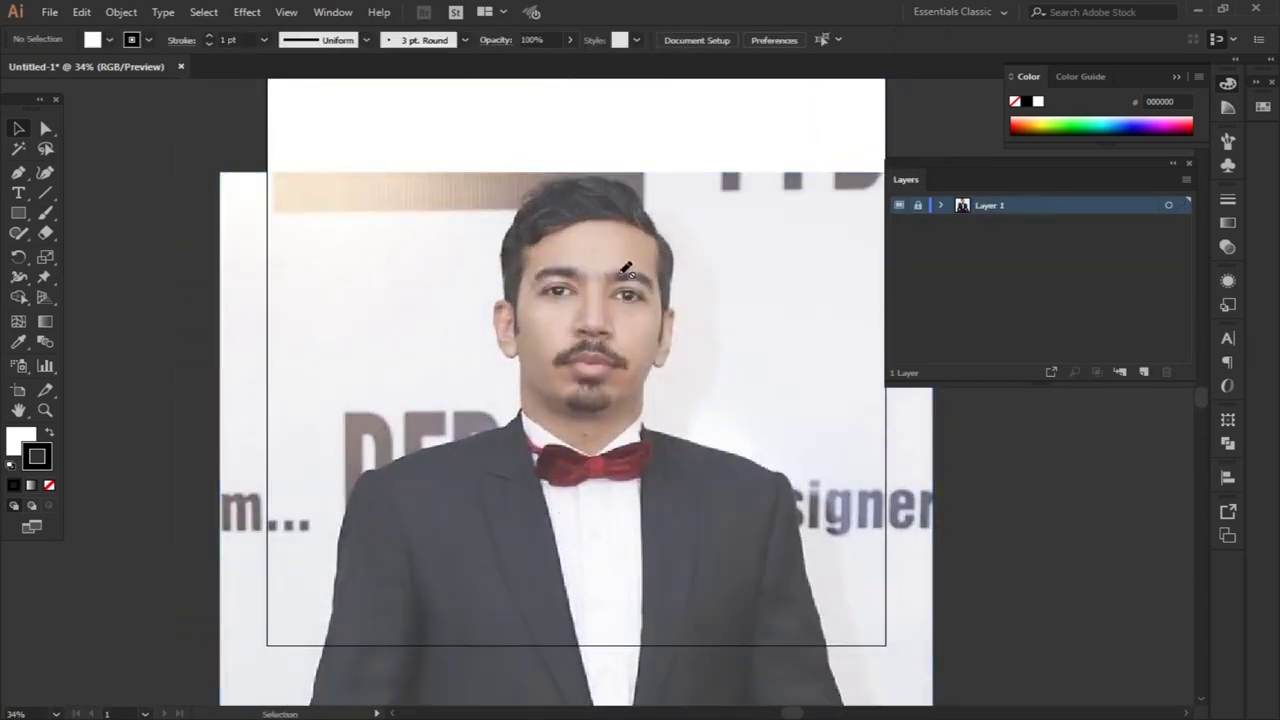
key(ctrl+1)
Add a new layer above the photo named 'Lines'
click(1120, 372)
double_click(980, 205)
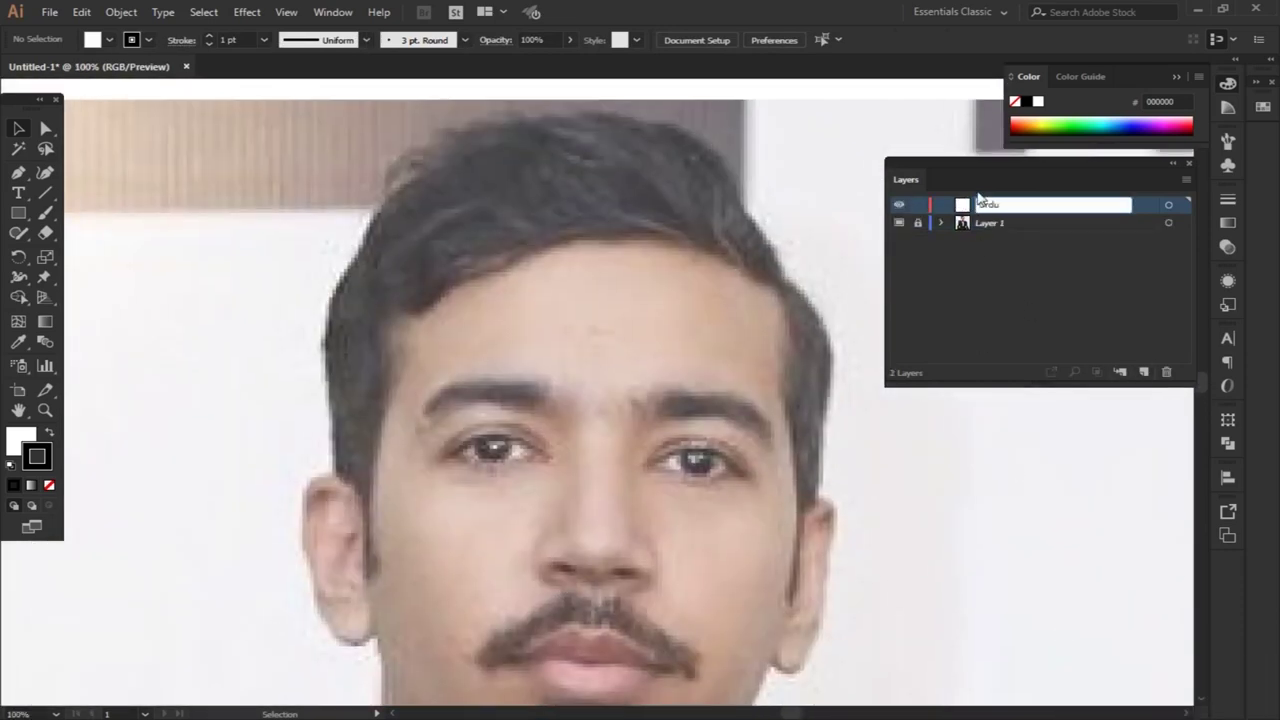
text(Lines)
key(Return)
Create a new calligraphic brush whose size varies with pen pressure
click(45, 212)
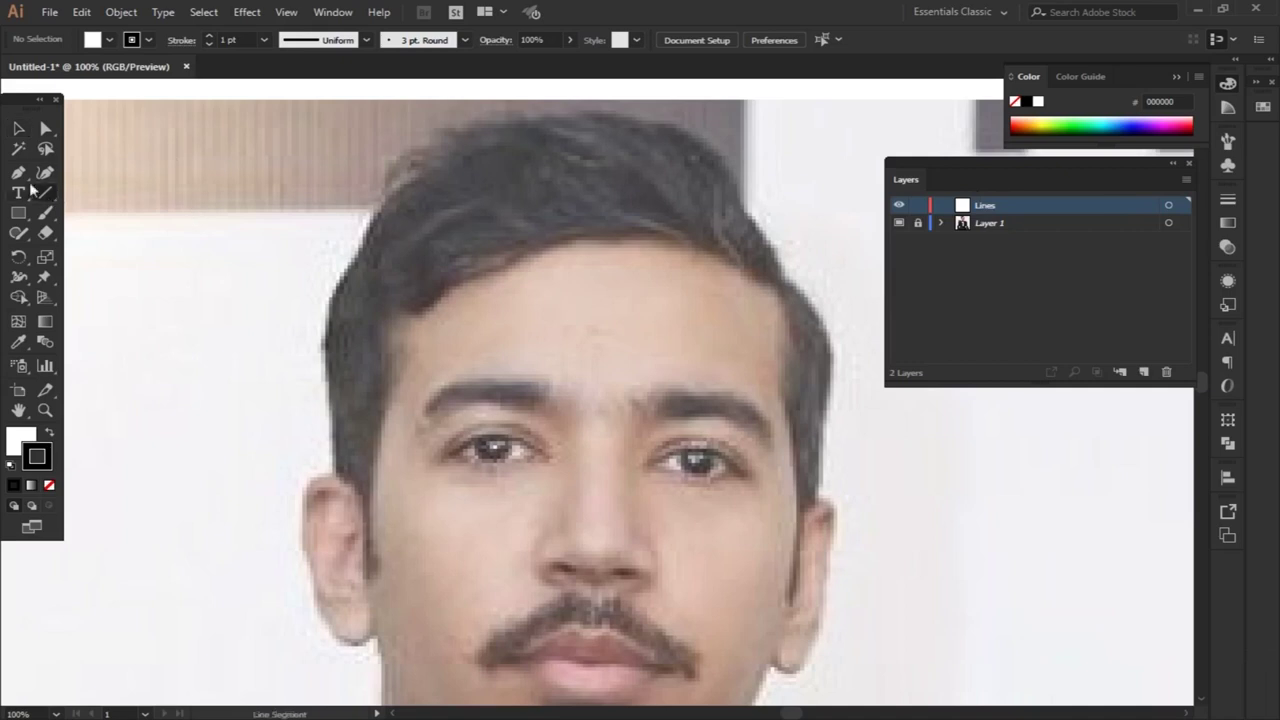
click(440, 40)
click(418, 170)
click(590, 473)
double_click(643, 434)
click(730, 434)
click(720, 470)
click(775, 473)
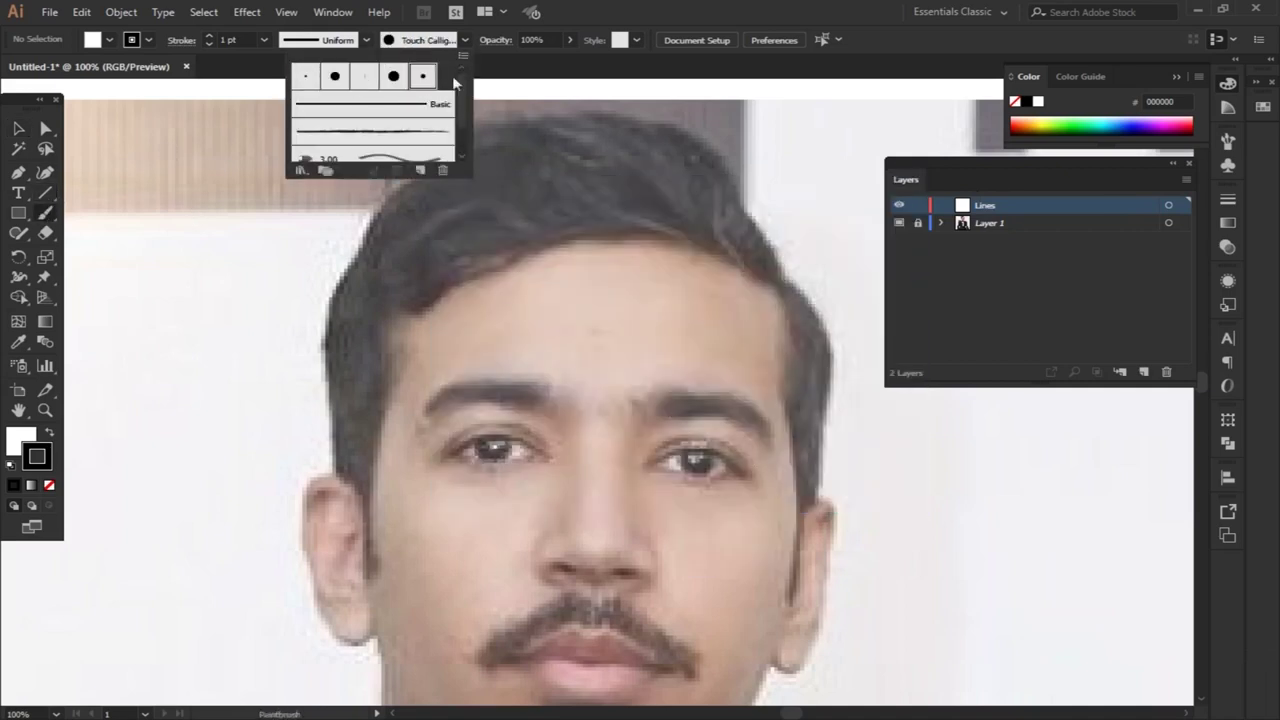
Set the brush stroke weight to 3 pt and paint a few test strokes
scroll(229, 220, up, 3)
scroll(240, 200, up, 5)
drag(240, 170, 282, 116)
click(263, 40)
click(290, 153)
drag(240, 205, 296, 170)
scroll(620, 490, up, 2)
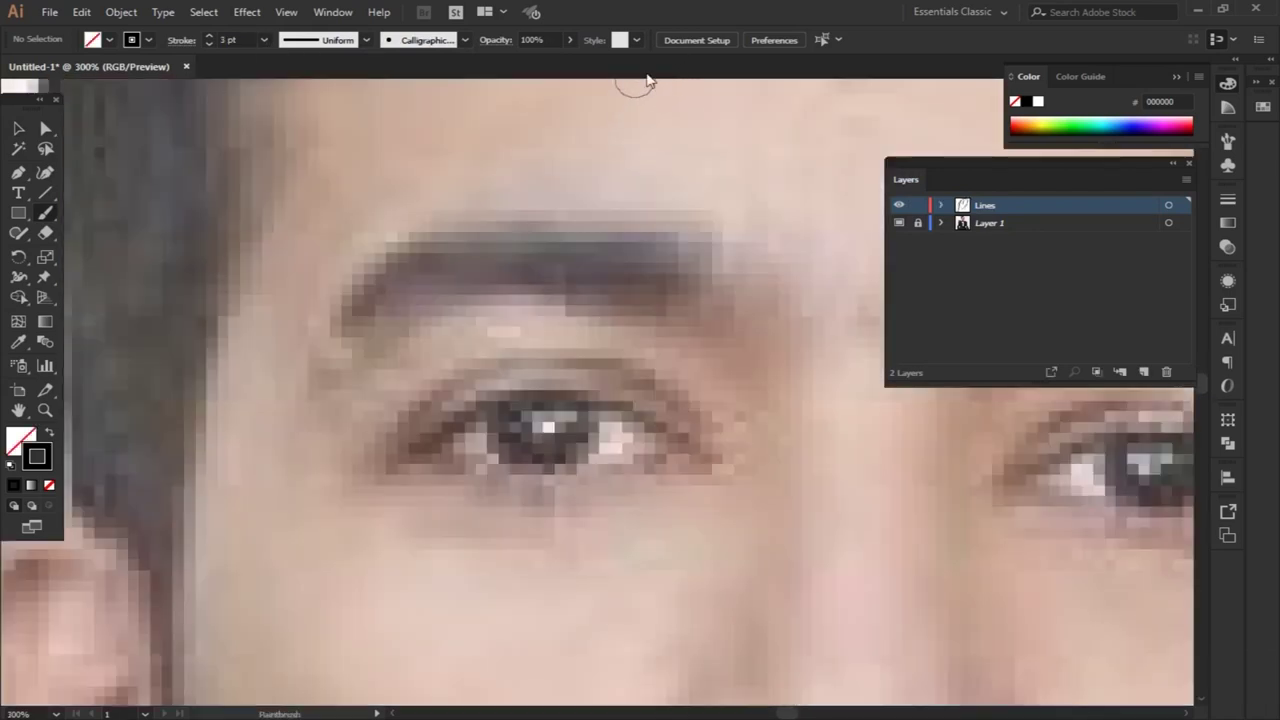
Increase the Paintbrush stroke weight to 6 pt after a trial eyeliner stroke
drag(703, 440, 651, 400)
key(ctrl+z)
double_click(45, 212)
click(615, 426)
key(ctrl+z)
click(264, 40)
click(280, 200)
Trace the upper and lower lid lines of both eyes
mouse_move(391, 457)
mouse_down()
mouse_move(553, 391)
mouse_move(648, 420)
mouse_up()
key(ctrl+z)
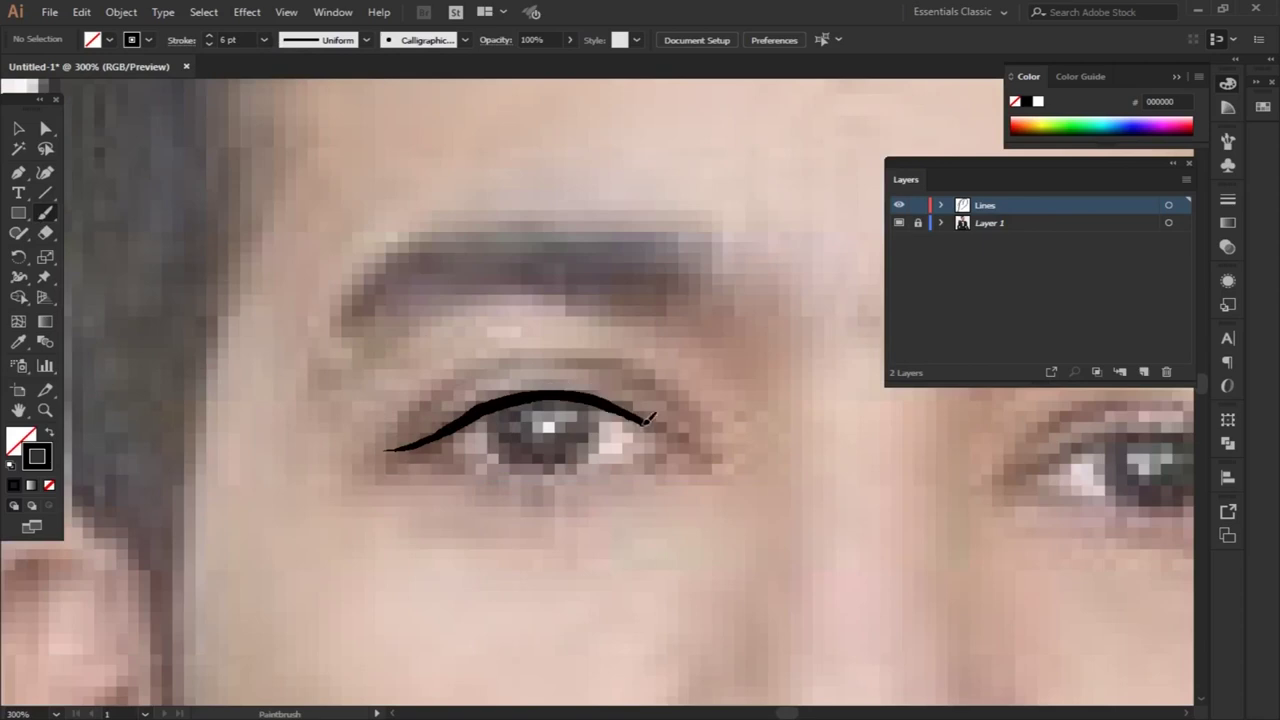
mouse_move(688, 466)
mouse_down()
mouse_move(571, 471)
mouse_move(430, 450)
mouse_up()
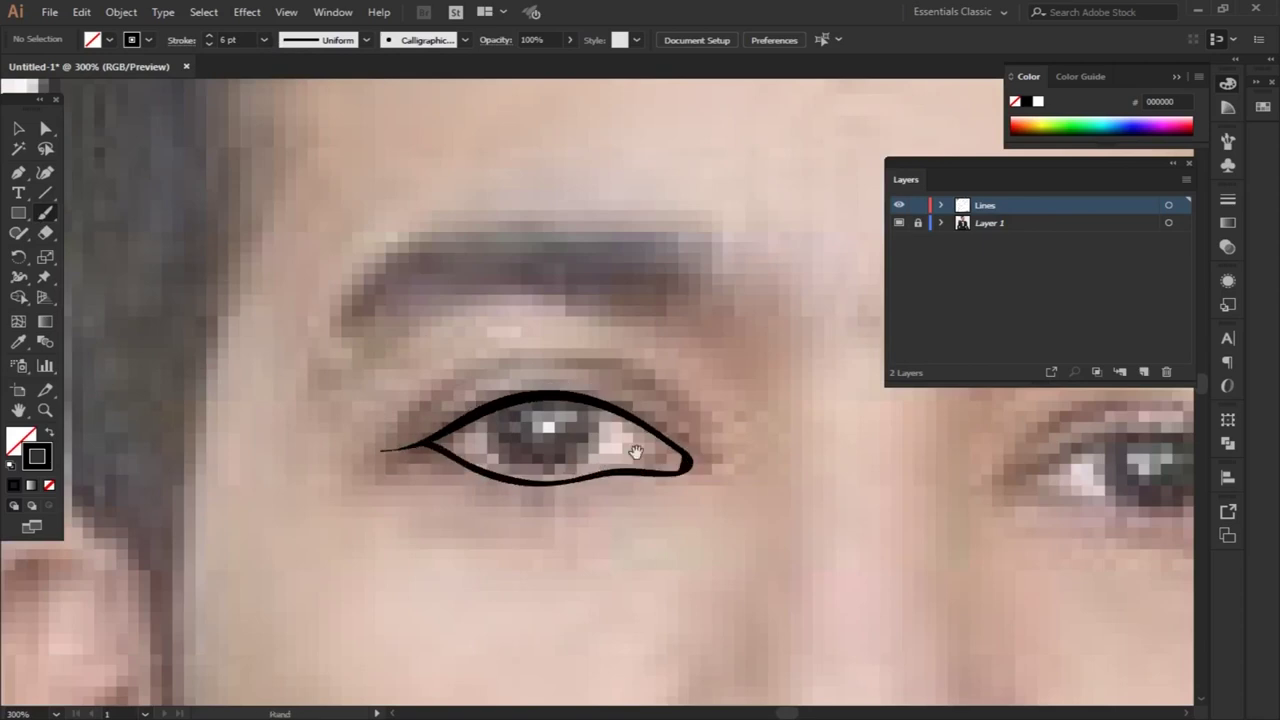
drag(1056, 470, 537, 447)
mouse_move(760, 460)
mouse_down()
mouse_move(591, 397)
mouse_move(491, 448)
mouse_move(572, 476)
mouse_move(725, 476)
mouse_move(758, 463)
mouse_up()
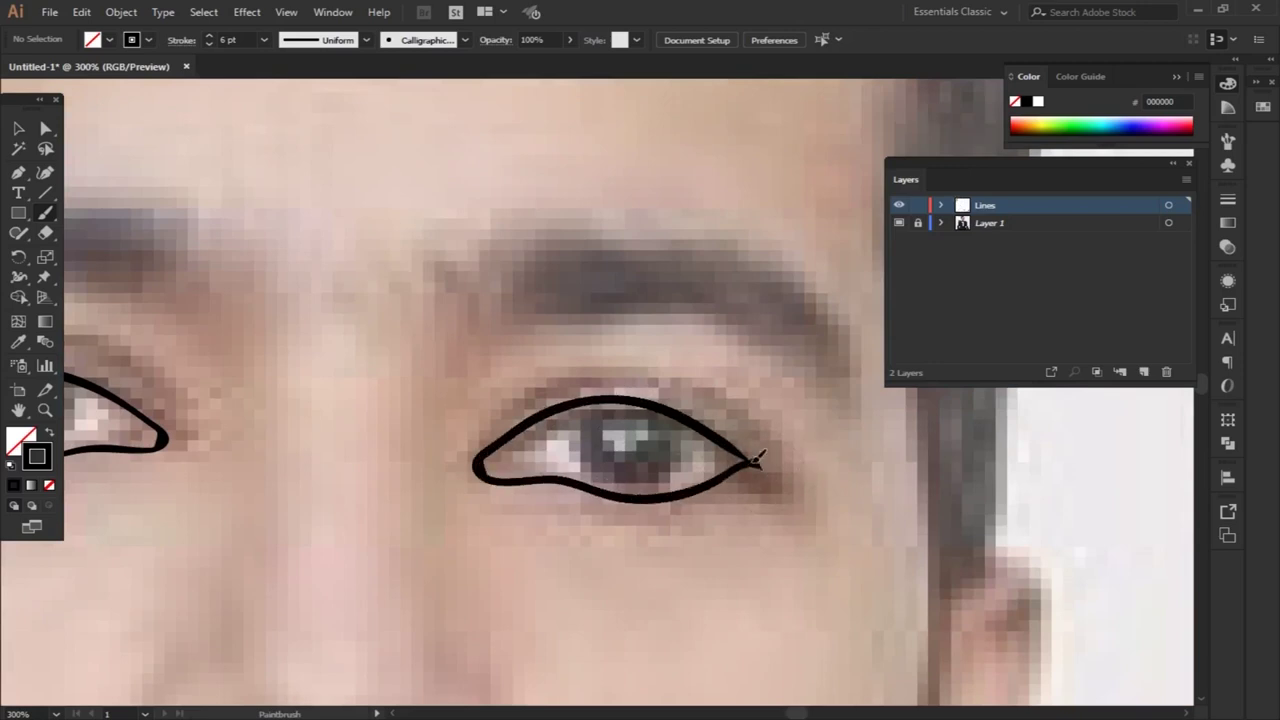
click(780, 466)
Add flicks at the eyes' outer corners and a crease line above the eyes
mouse_move(766, 467)
mouse_down()
mouse_move(937, 467)
mouse_move(922, 452)
mouse_up()
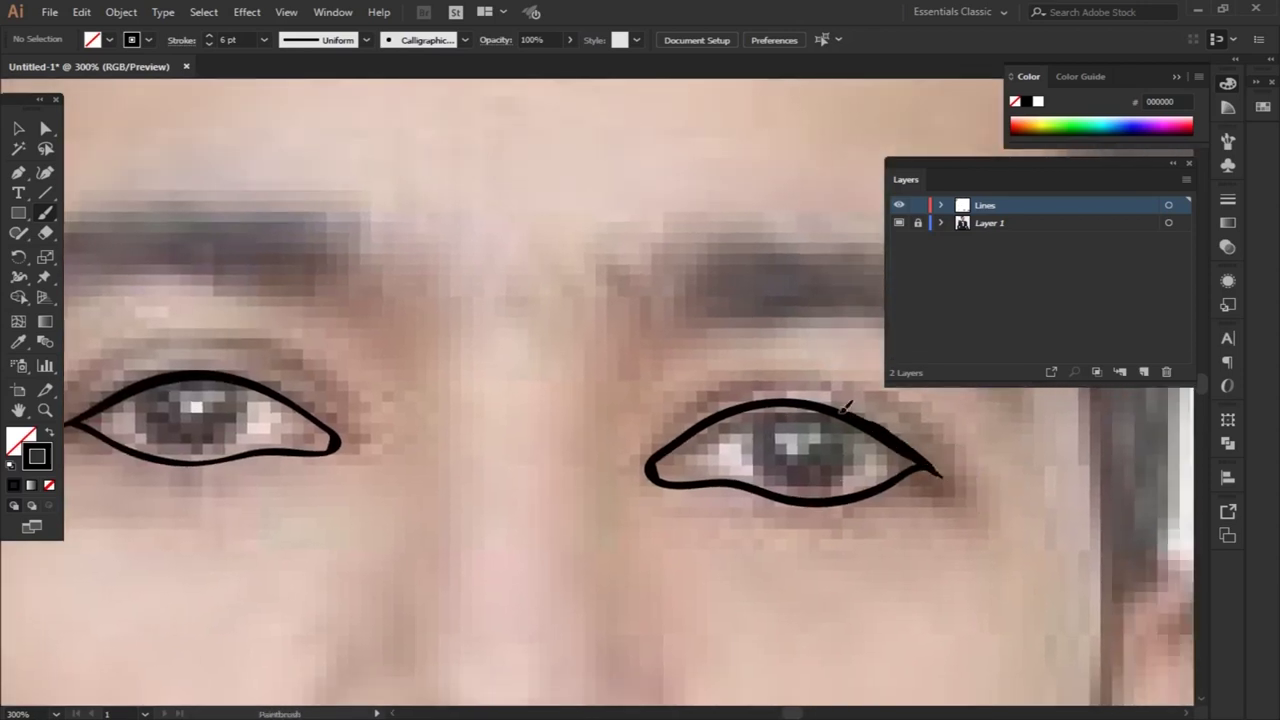
drag(434, 400, 644, 430)
mouse_move(285, 450)
mouse_down()
mouse_move(287, 410)
mouse_move(571, 428)
mouse_move(168, 405)
mouse_up()
mouse_move(468, 404)
mouse_down()
mouse_move(563, 358)
mouse_move(745, 426)
mouse_up()
Redraw the lid crease above the right eye
key(ctrl+z)
drag(466, 405, 748, 428)
scroll(720, 350, left, 5)
scroll(634, 266, down, 5)
scroll(500, 300, down, 3)
Outline both nostrils and add a small curve below the nose
drag(372, 358, 362, 420)
key(ctrl+z)
mouse_move(720, 347)
mouse_down()
mouse_move(616, 484)
mouse_move(735, 398)
mouse_move(652, 480)
mouse_up()
key(ctrl+z)
drag(372, 362, 452, 468)
drag(466, 392, 502, 407)
mouse_move(660, 410)
mouse_down()
mouse_move(640, 423)
mouse_move(668, 380)
mouse_move(663, 414)
mouse_move(626, 435)
mouse_up()
key(ctrl+z)
scroll(480, 366, down, 3)
mouse_move(523, 350)
mouse_down()
mouse_move(586, 352)
mouse_move(540, 315)
mouse_up()
Remove the heavy strokes near the left eyebrow and drop the stroke weight to 3 pt
scroll(600, 330, up, 8)
scroll(540, 315, up, 4)
scroll(503, 346, left, 4)
mouse_move(250, 312)
mouse_down()
mouse_move(230, 370)
mouse_move(296, 274)
mouse_up()
key(ctrl+z)
key(ctrl+z)
click(264, 40)
click(295, 167)
Hatch the left eyebrow with hair strokes from its start to its curved tail
mouse_move(250, 334)
mouse_down()
mouse_move(290, 284)
mouse_move(276, 282)
mouse_move(404, 244)
mouse_up()
drag(336, 280, 452, 232)
drag(392, 270, 444, 244)
mouse_move(420, 266)
mouse_down()
mouse_move(472, 232)
mouse_move(480, 240)
mouse_up()
drag(444, 268, 510, 242)
drag(470, 266, 552, 244)
mouse_move(514, 266)
mouse_down()
mouse_move(570, 252)
mouse_move(572, 300)
mouse_move(596, 270)
mouse_up()
mouse_move(558, 266)
mouse_down()
mouse_move(568, 304)
mouse_move(604, 272)
mouse_up()
drag(548, 314, 600, 288)
mouse_move(492, 334)
mouse_down()
mouse_move(578, 300)
mouse_move(546, 316)
mouse_move(372, 326)
mouse_up()
mouse_move(300, 358)
mouse_down()
mouse_move(238, 378)
mouse_move(258, 374)
mouse_move(232, 356)
mouse_move(230, 332)
mouse_move(222, 386)
mouse_up()
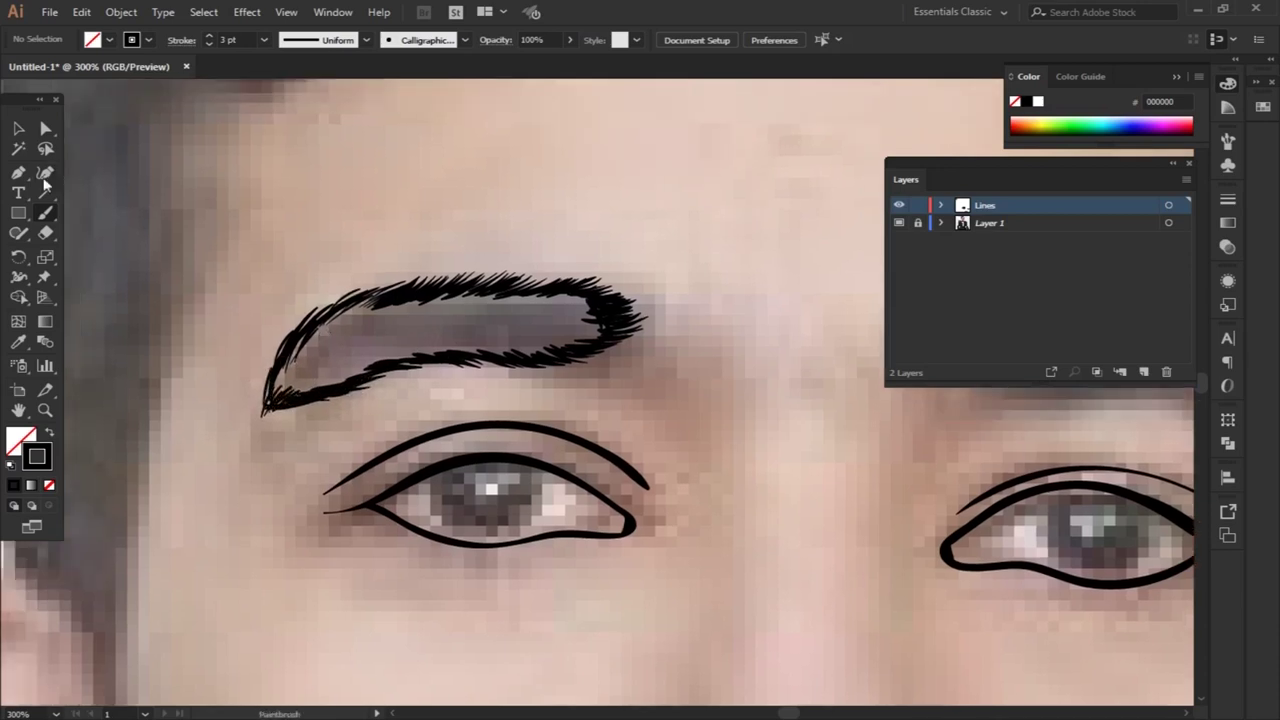
Trace a closed Pencil outline around the hatched left eyebrow
key(n)
mouse_move(268, 398)
mouse_down()
mouse_move(615, 335)
mouse_move(460, 282)
mouse_move(296, 348)
mouse_up()
key(i)
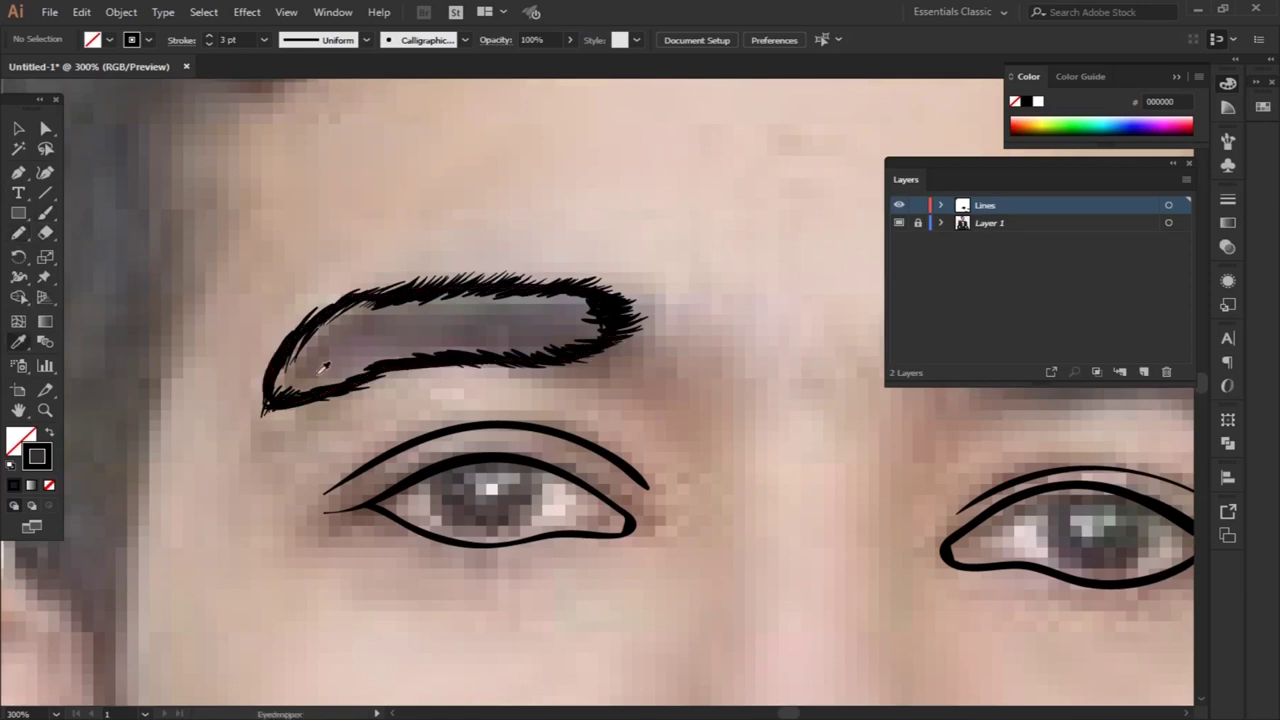
click(18, 128)
Fill the left eyebrow outline solid black by swapping fill and stroke
click(280, 365)
key(shift+x)
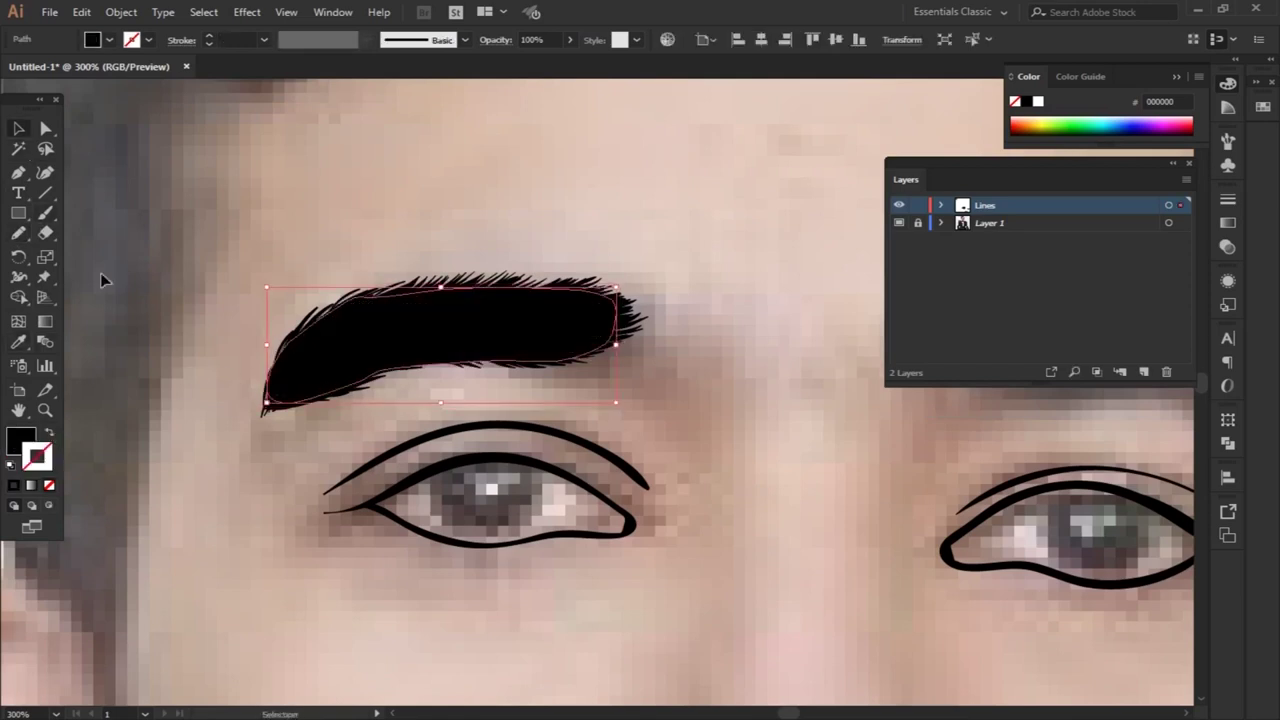
click(697, 388)
drag(697, 388, 157, 390)
Return to a 3 pt black-stroke Paintbrush with no fill for the right eyebrow
key(b)
drag(459, 362, 493, 320)
key(shift+x)
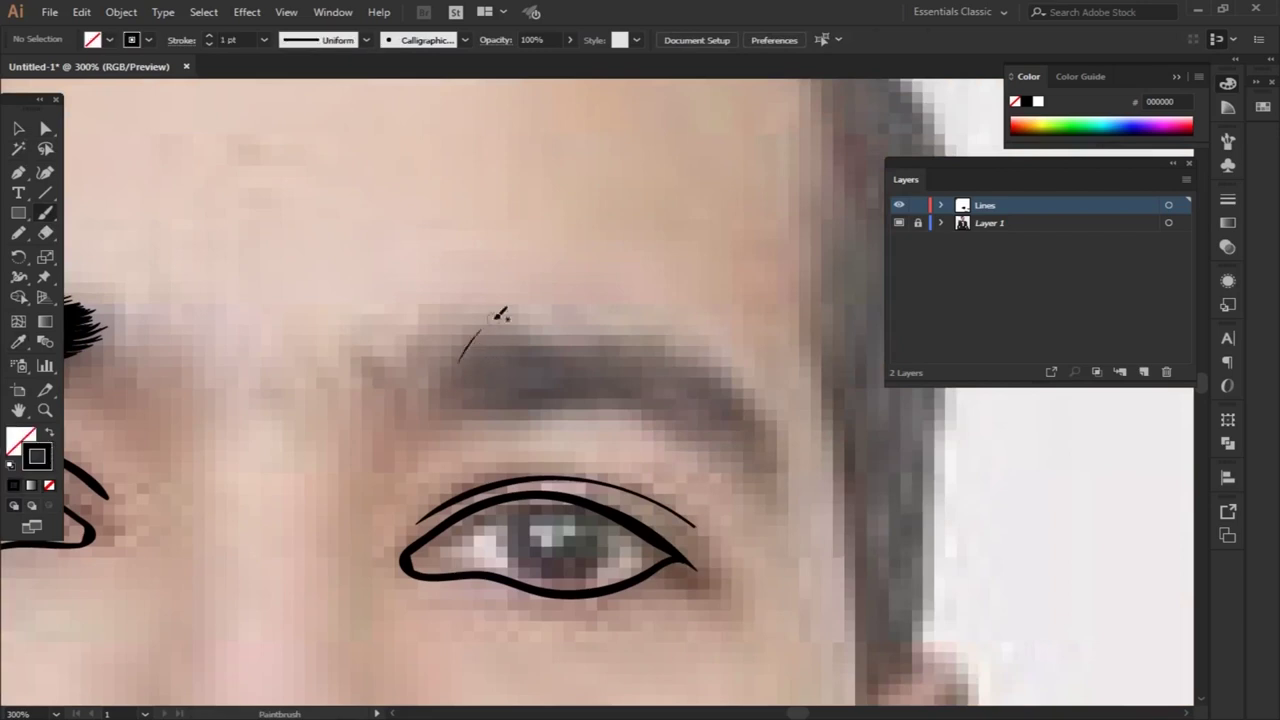
click(264, 40)
click(286, 137)
Paint thicker hair strokes along the right eyebrow, redoing its right tail
mouse_move(452, 362)
mouse_down()
mouse_move(486, 328)
mouse_move(530, 315)
mouse_move(688, 326)
mouse_up()
drag(616, 342, 675, 330)
key(ctrl+z)
drag(592, 340, 668, 316)
key(alt+Tab)
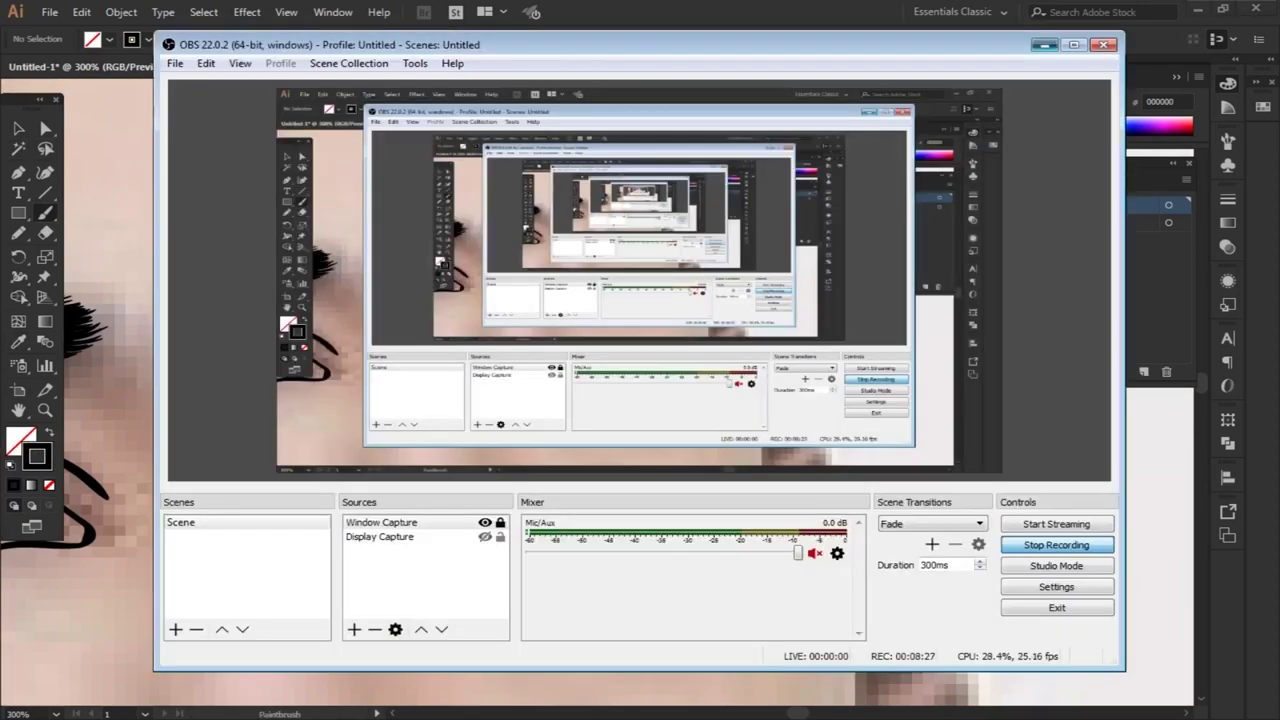
Return from the recorder to Illustrator and extend the right eyebrow's outer end
key(alt+Tab)
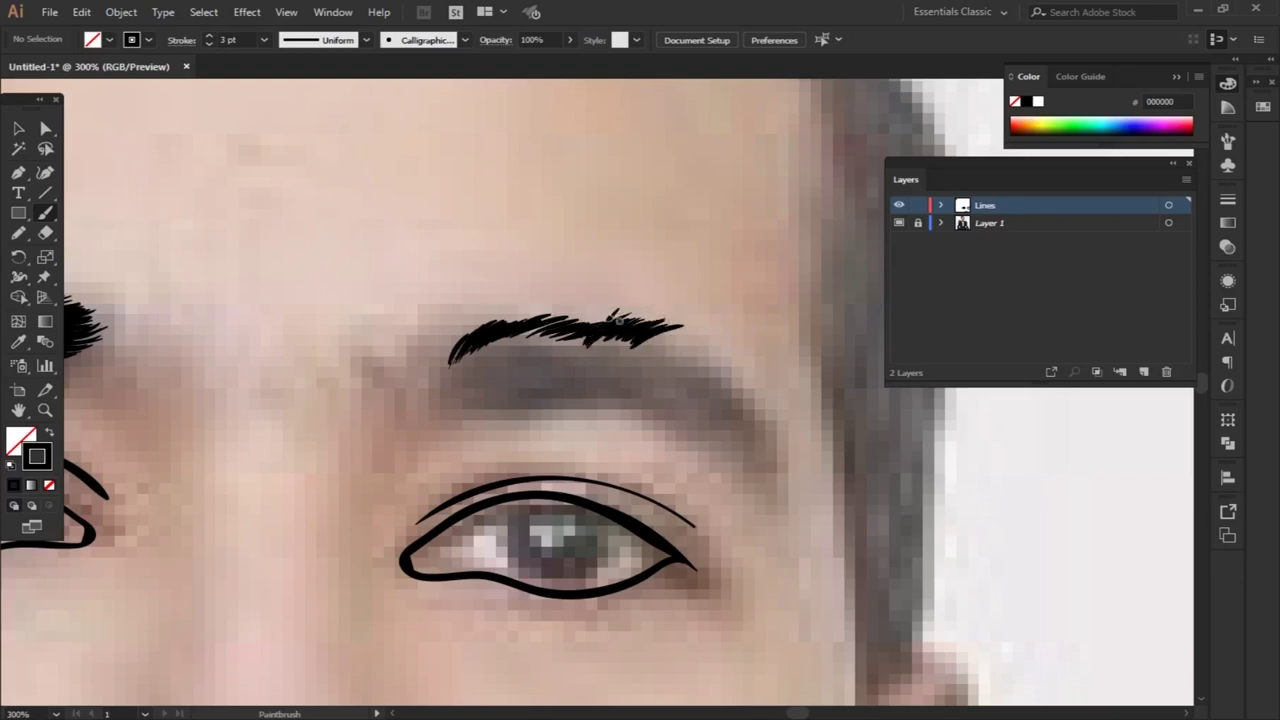
drag(571, 322, 540, 330)
Add hair strokes to the right eyebrow's tail, left end and lower edge
mouse_move(640, 345)
mouse_down()
mouse_move(704, 320)
mouse_move(688, 366)
mouse_up()
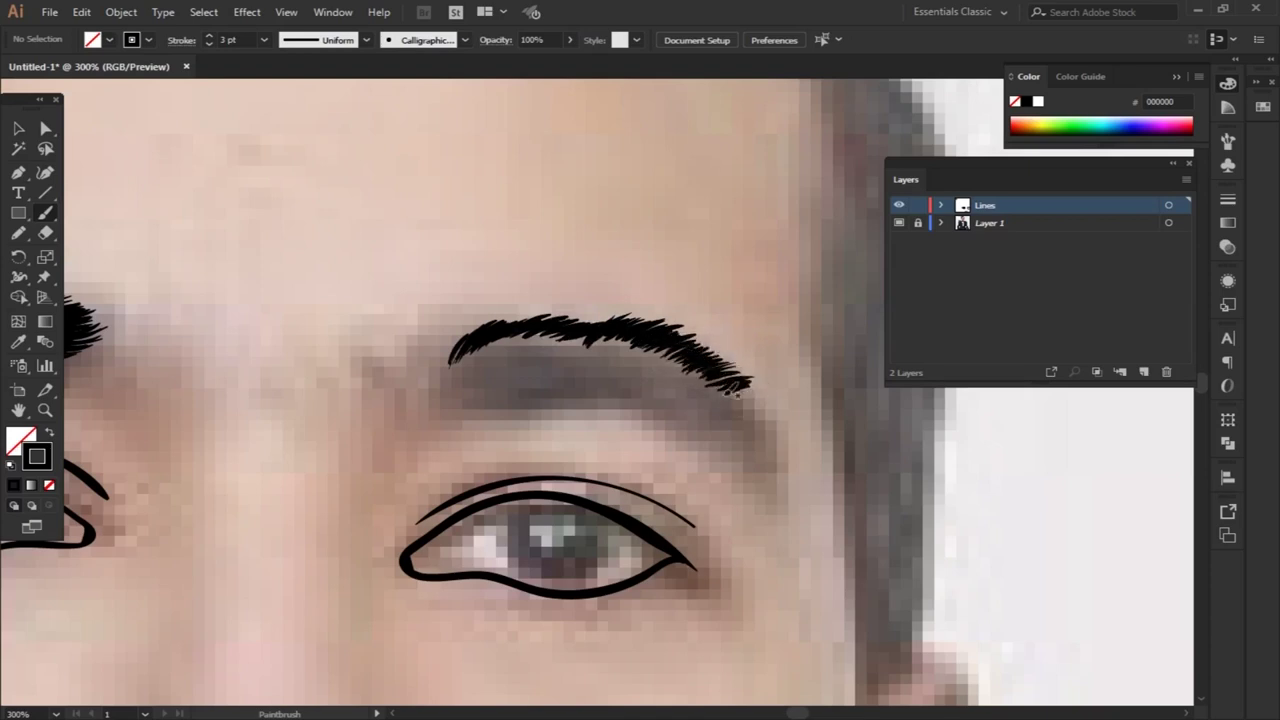
drag(720, 378, 770, 400)
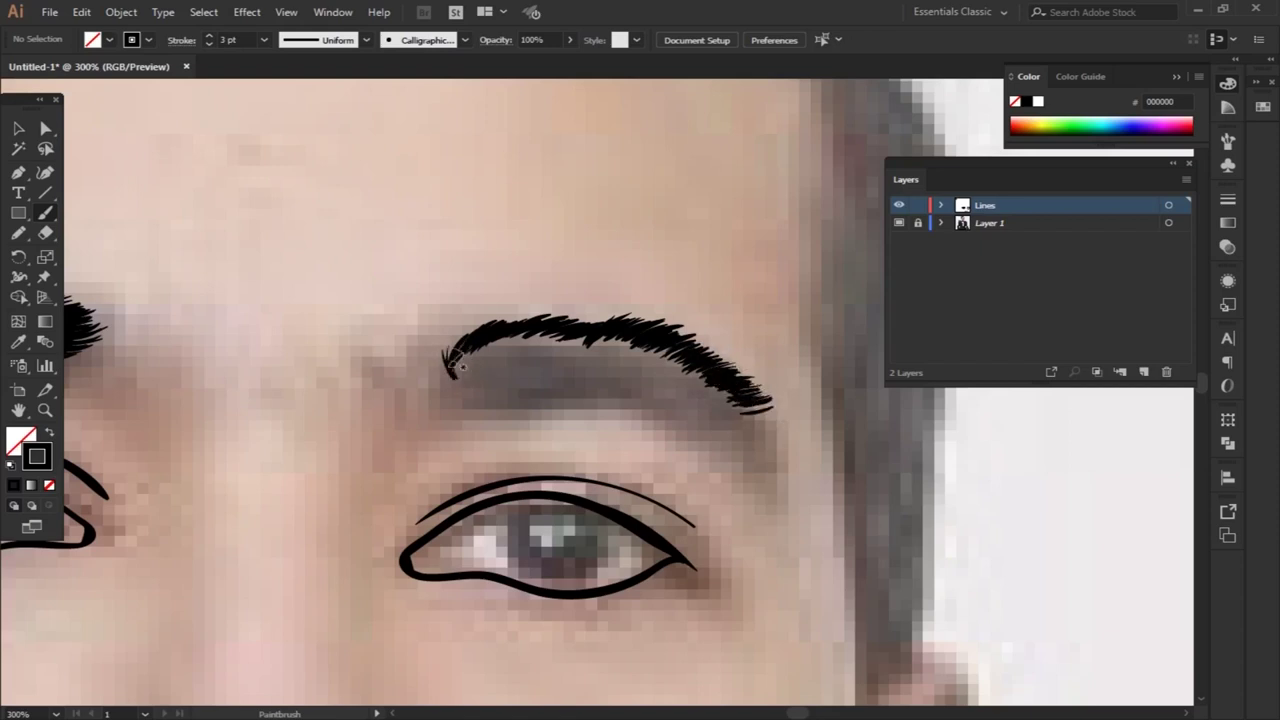
mouse_move(458, 376)
mouse_down()
mouse_move(446, 355)
mouse_move(680, 392)
mouse_up()
drag(760, 398, 676, 394)
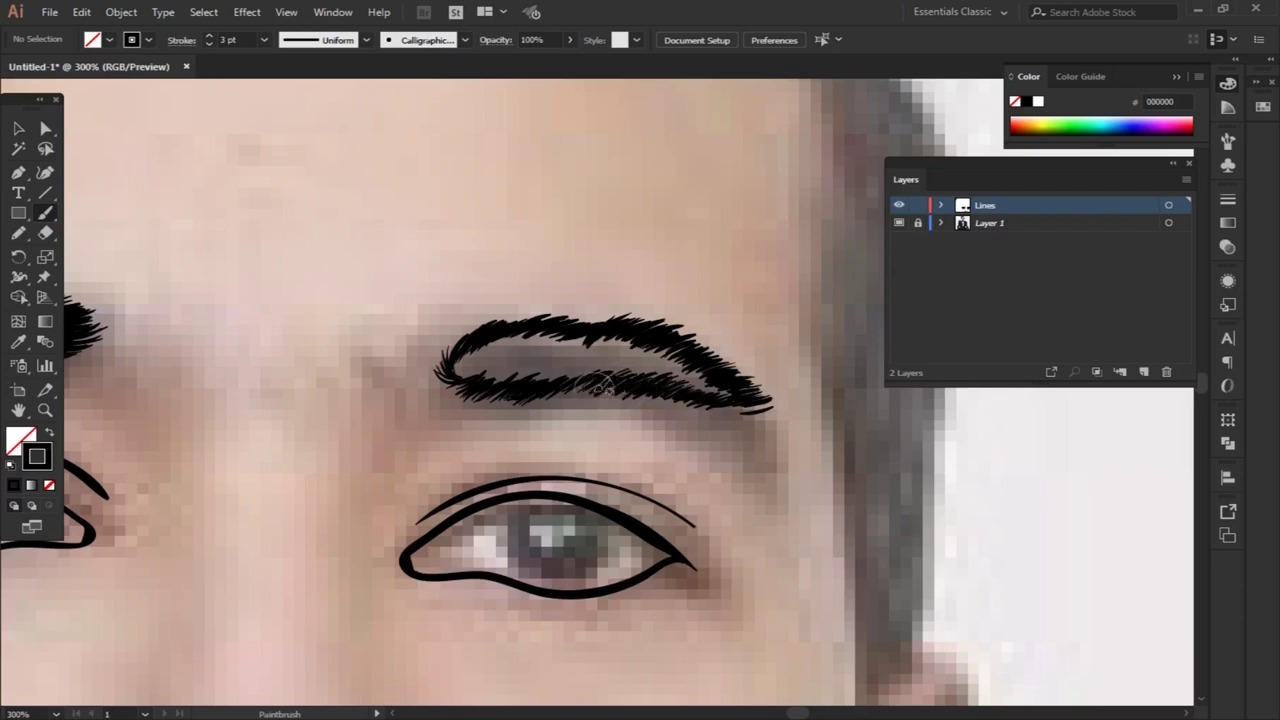
Trace the right eyebrow outline with the Pencil and fill it solid black
click(18, 232)
mouse_move(458, 345)
mouse_down()
mouse_move(618, 326)
mouse_move(432, 338)
mouse_up()
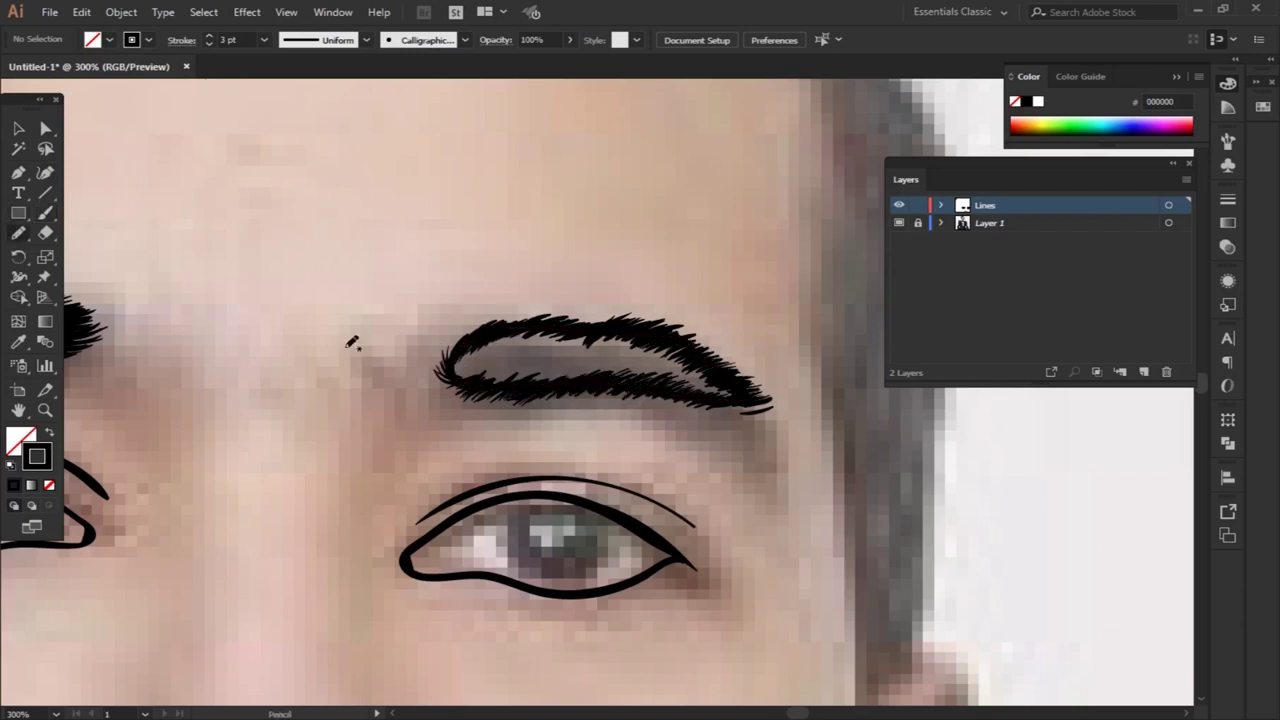
click(500, 340)
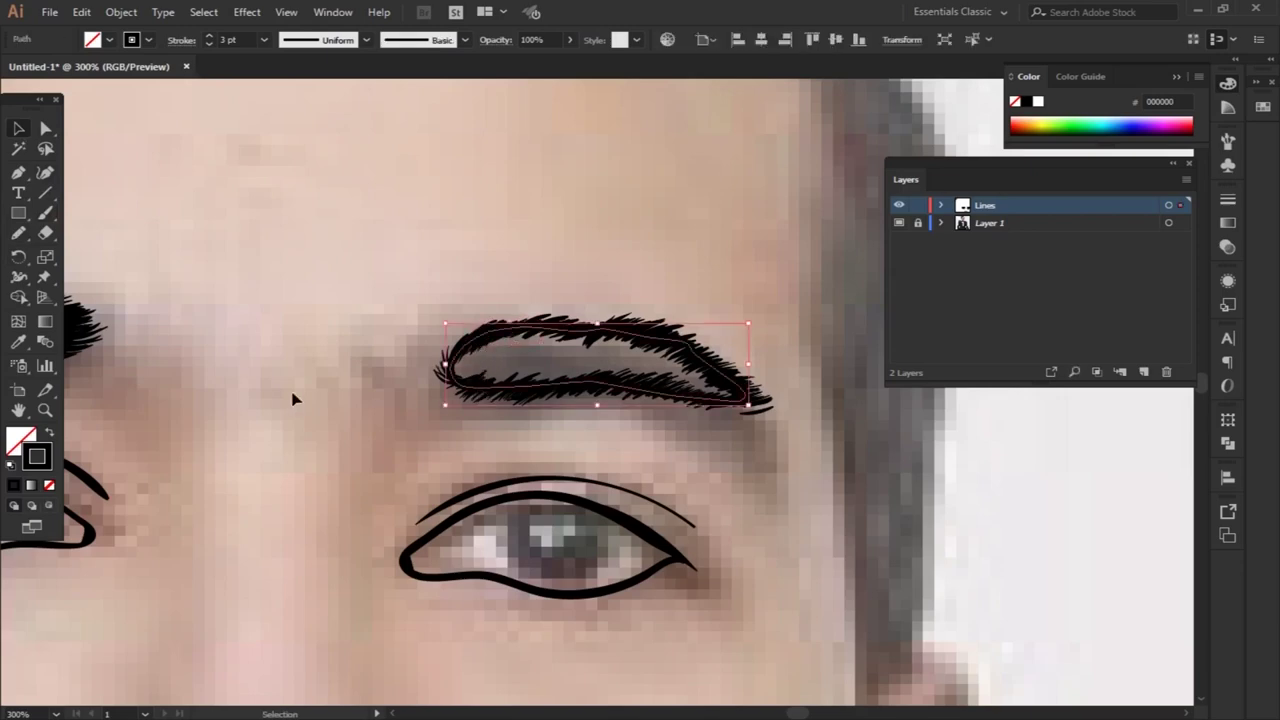
key(shift+x)
click(320, 317)
Trace a closed black Pencil outline around the first eye's iris
scroll(476, 311, down, 10)
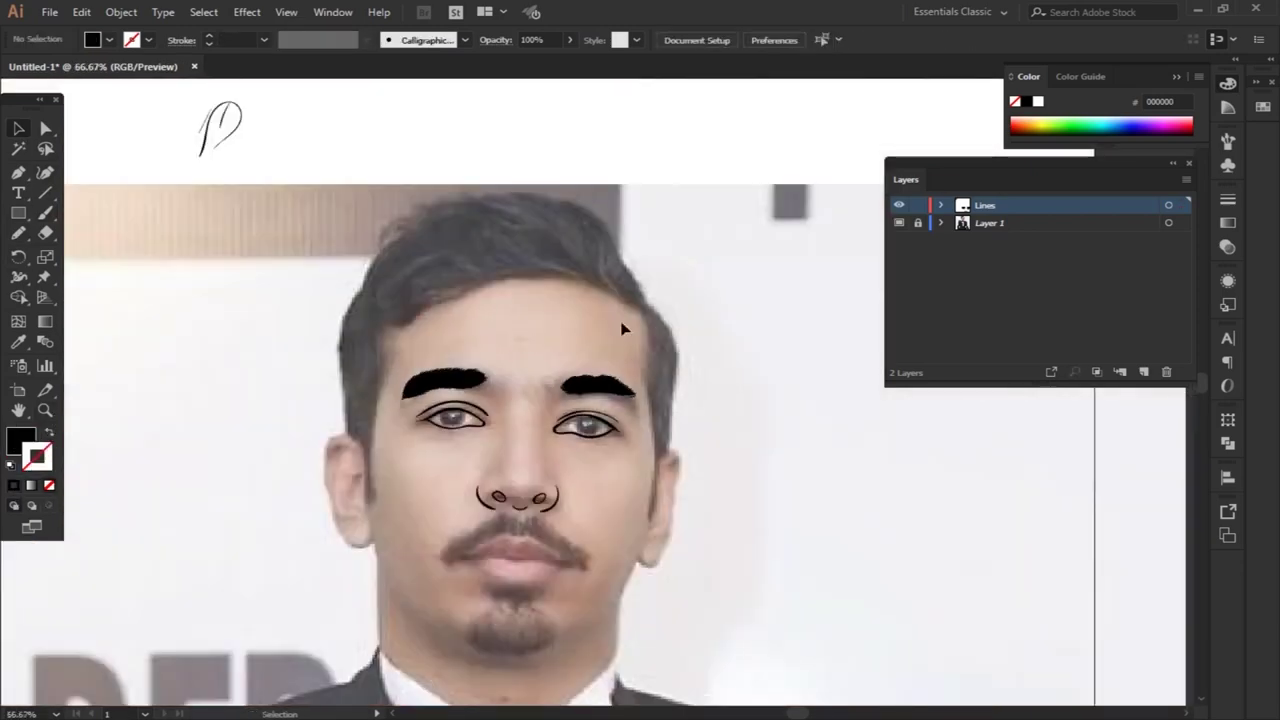
scroll(557, 465, up, 10)
scroll(557, 465, up, 3)
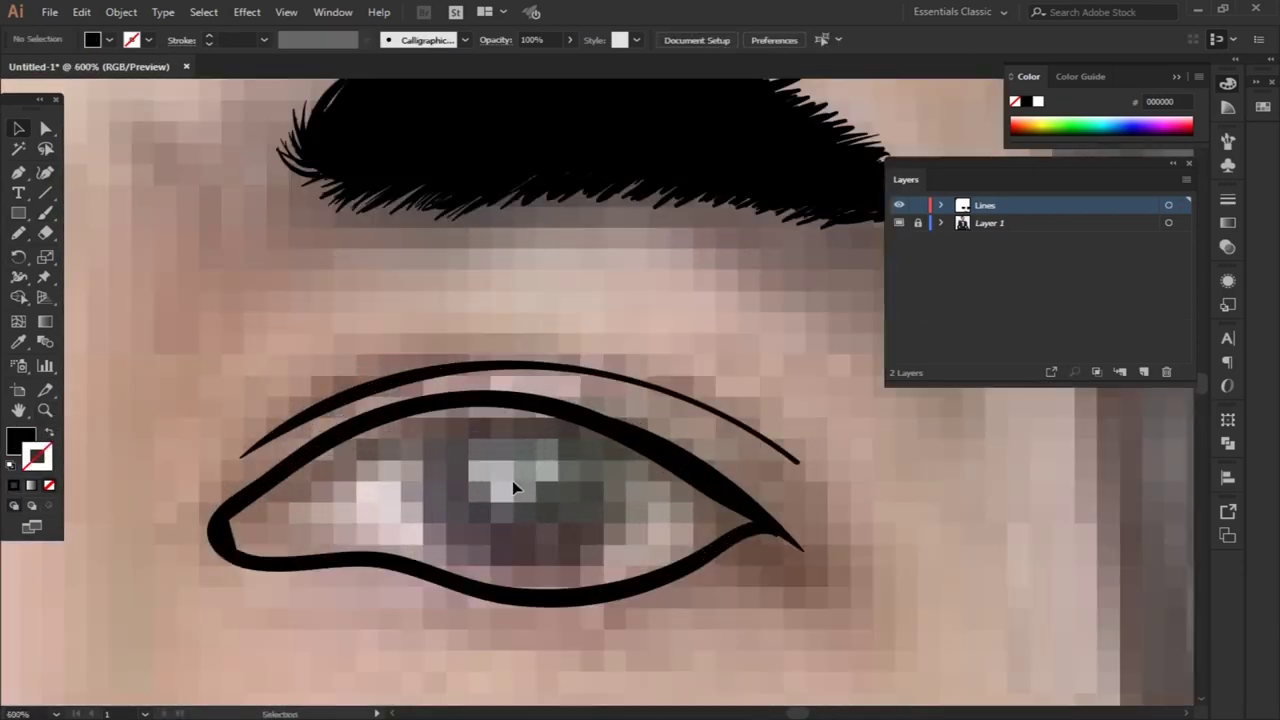
key(n)
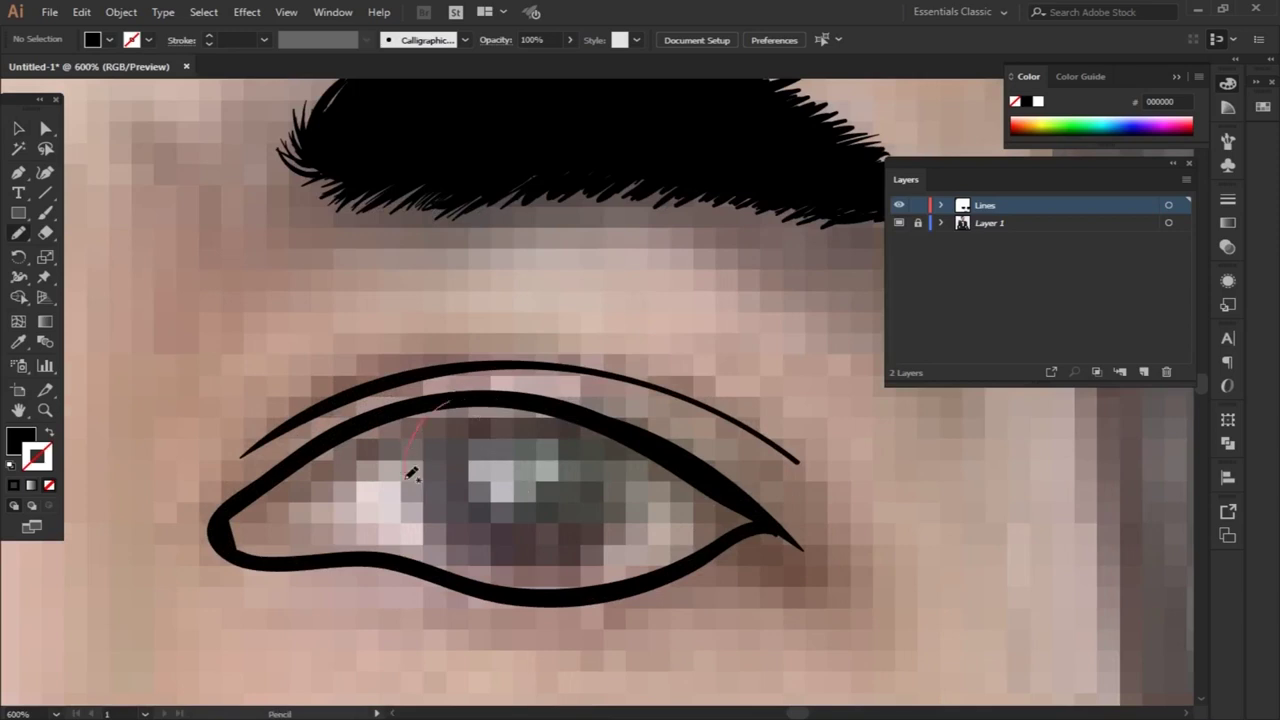
drag(557, 405, 550, 404)
key(shift+x)
drag(460, 541, 523, 486)
key(ctrl+z)
drag(447, 403, 418, 430)
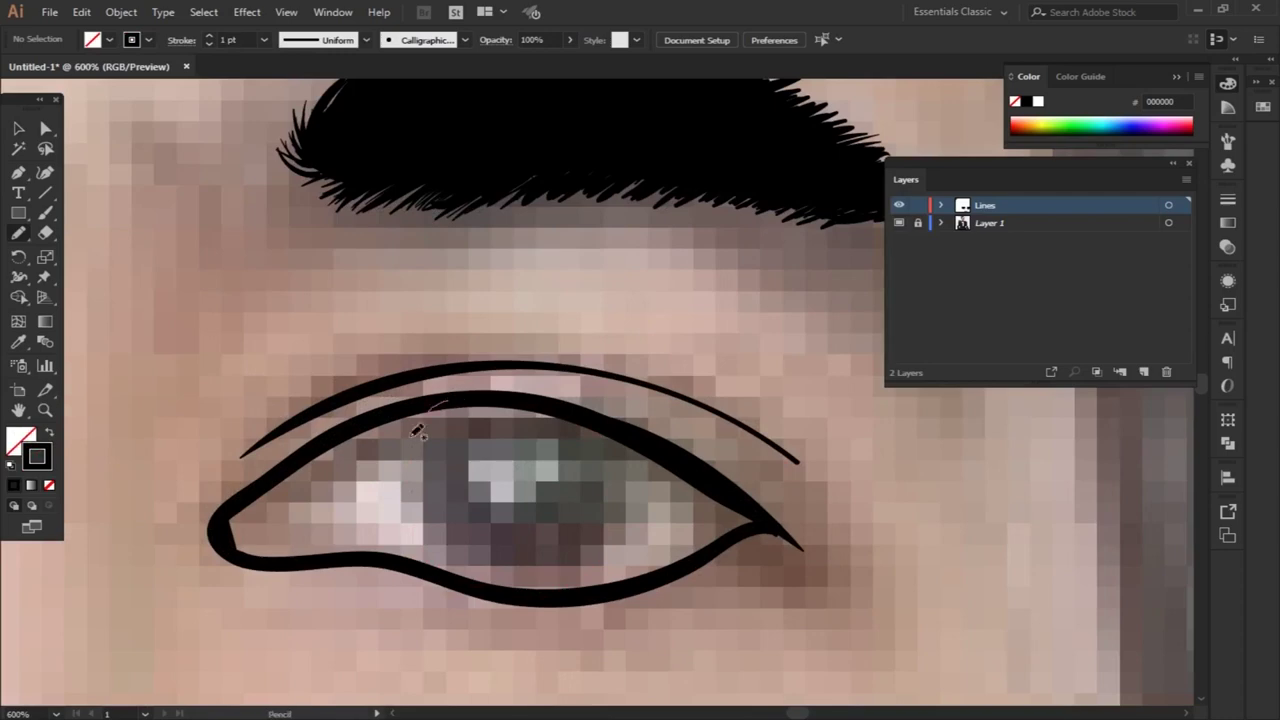
drag(562, 572, 447, 405)
Fill the first iris solid black by swapping fill and stroke
key(v)
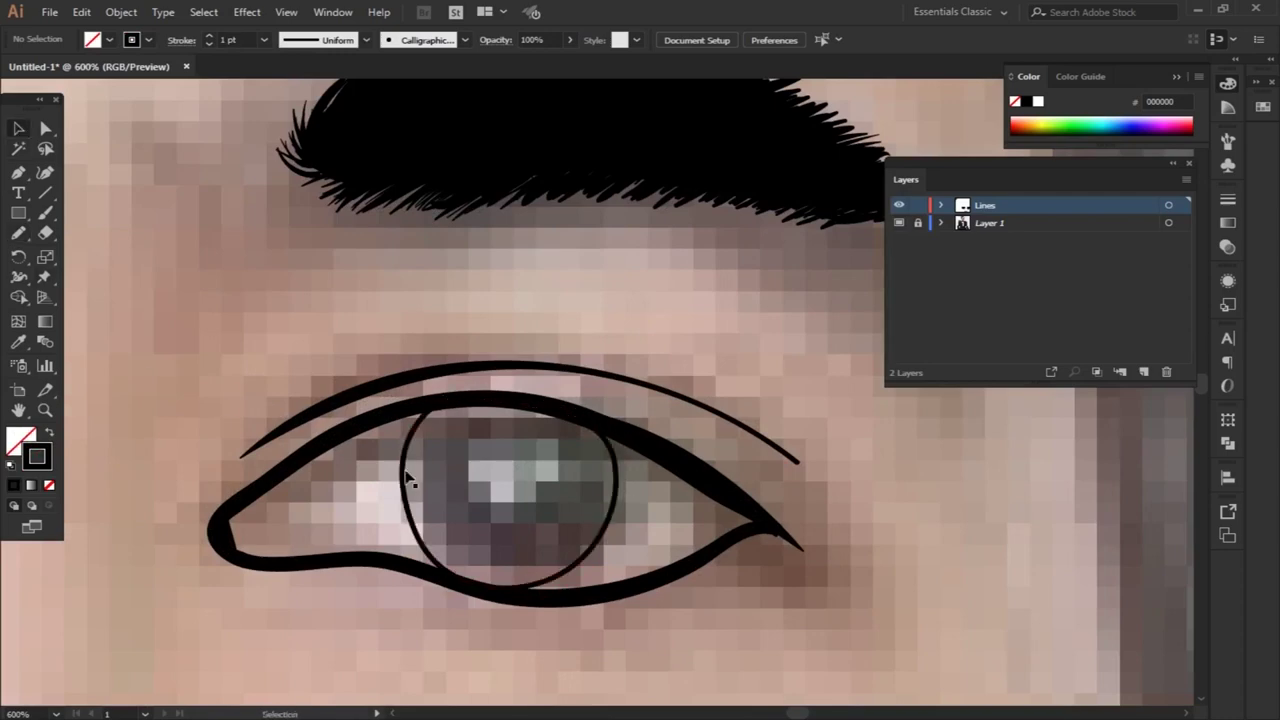
click(406, 478)
click(48, 432)
click(209, 294)
Trace a closed black outline around the second eye's iris
key(ctrl+minus)
key(ctrl+minus)
key(ctrl+minus)
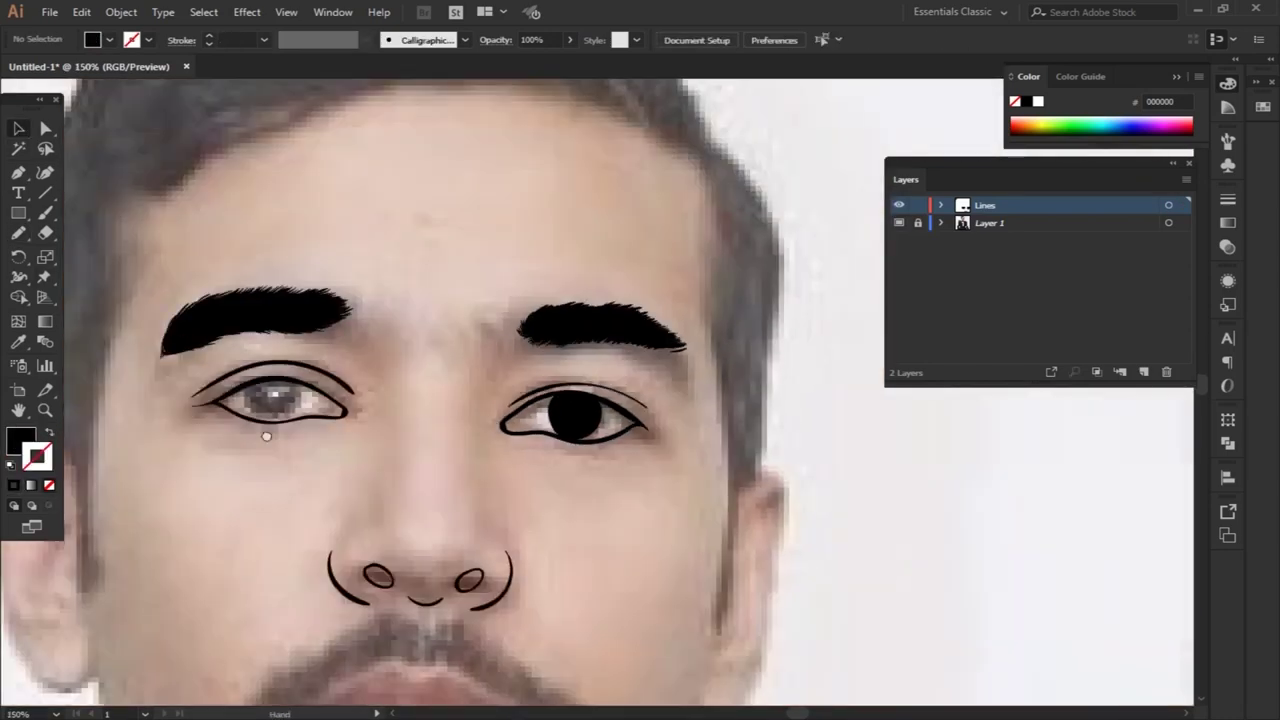
drag(271, 434, 540, 415)
key(ctrl+plus)
key(ctrl+plus)
key(ctrl+plus)
drag(699, 387, 461, 396)
key(n)
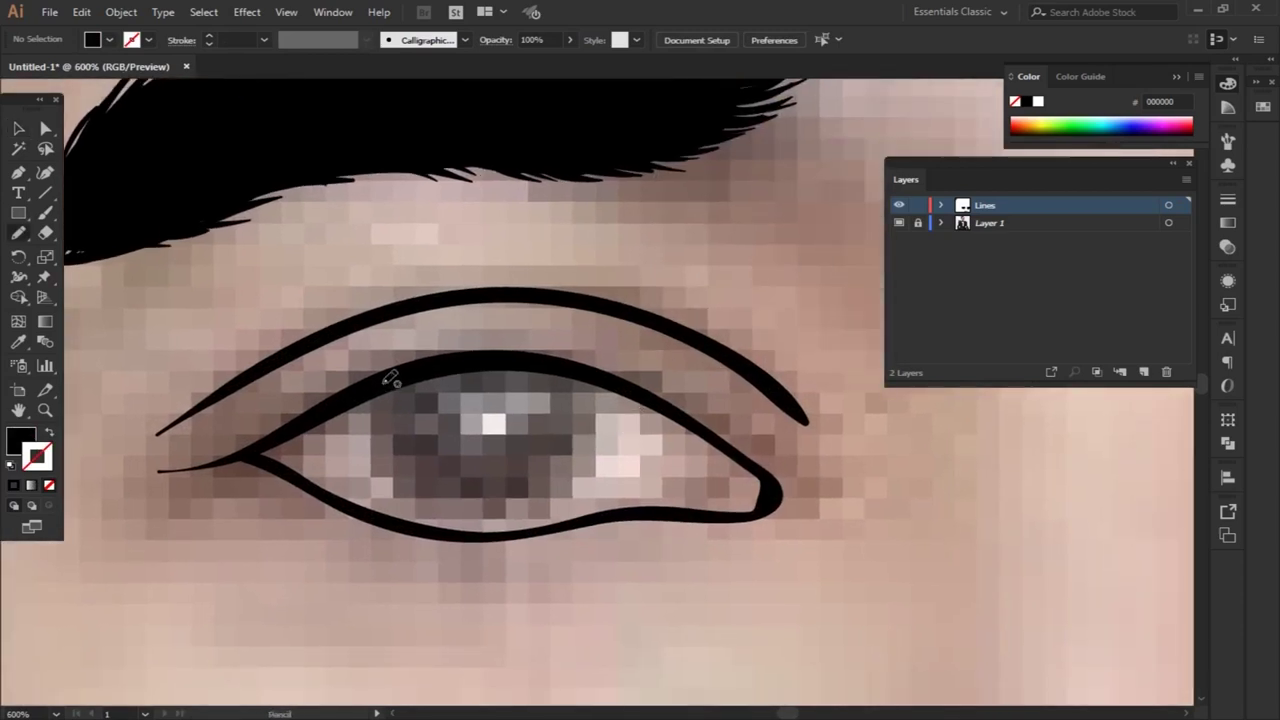
drag(476, 525, 471, 466)
key(shift+x)
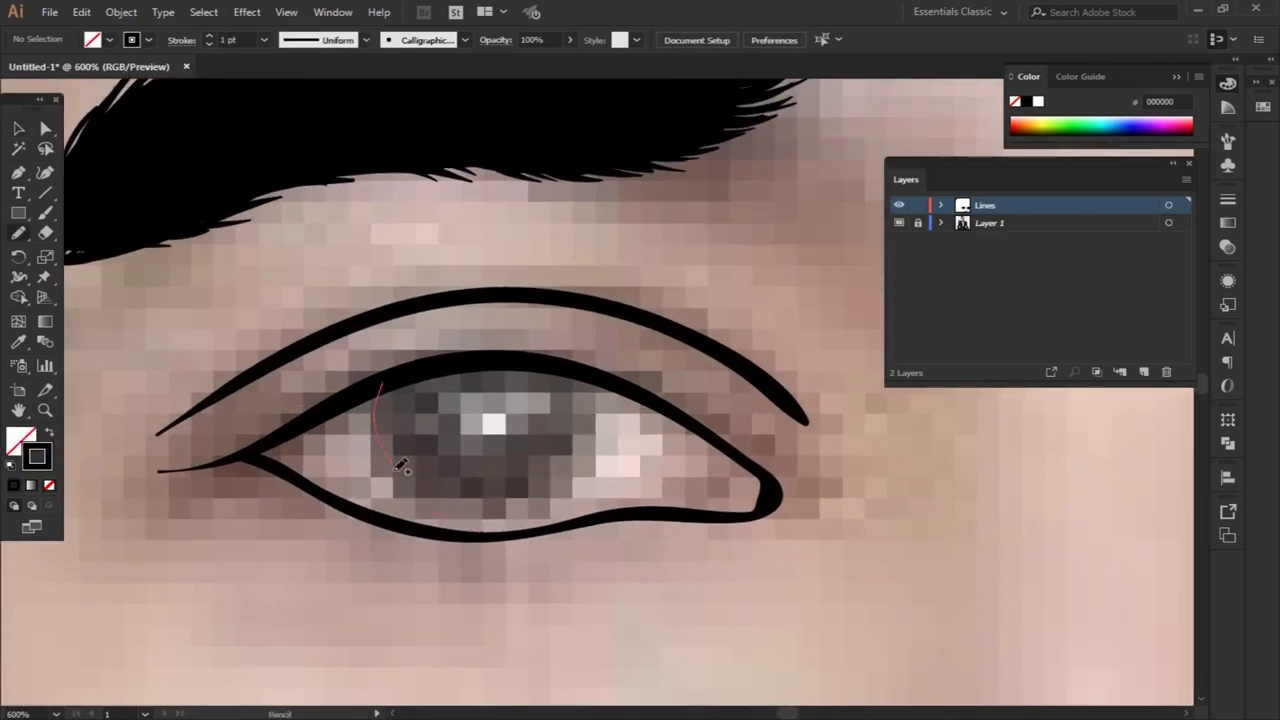
drag(601, 399, 366, 386)
Fill the second iris solid black, then view the whole face
key(v)
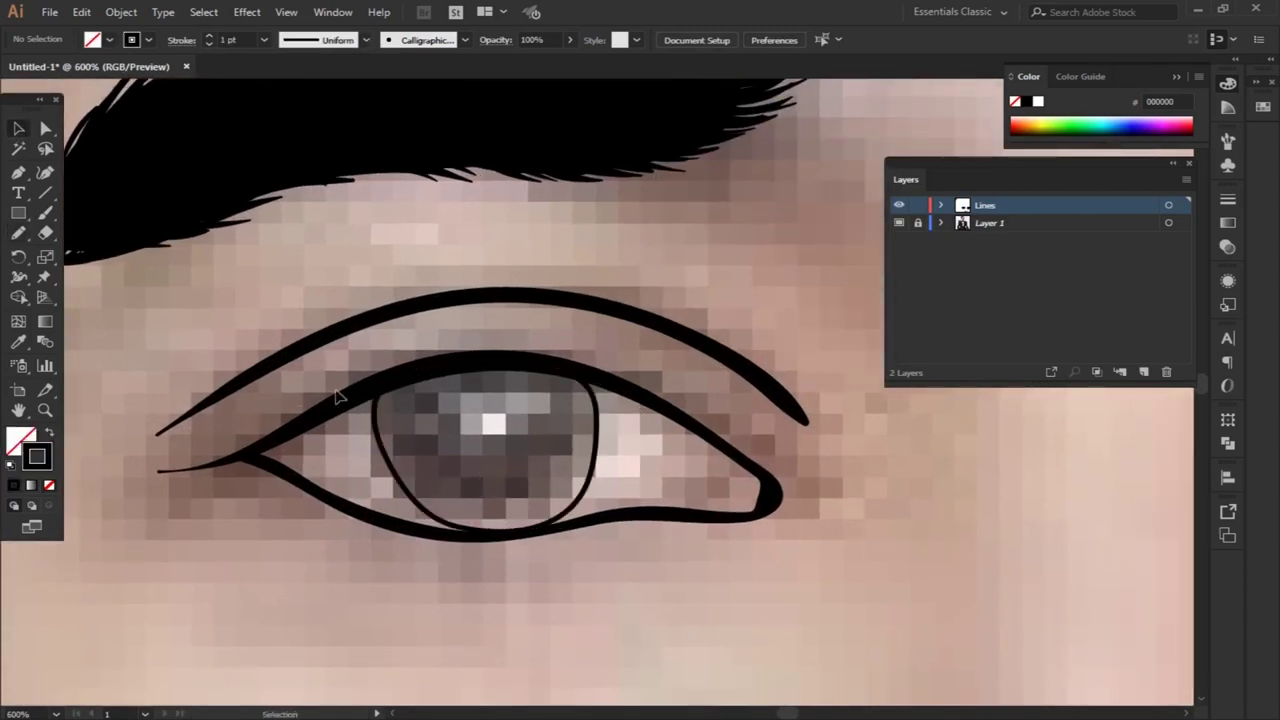
click(388, 478)
key(shift+x)
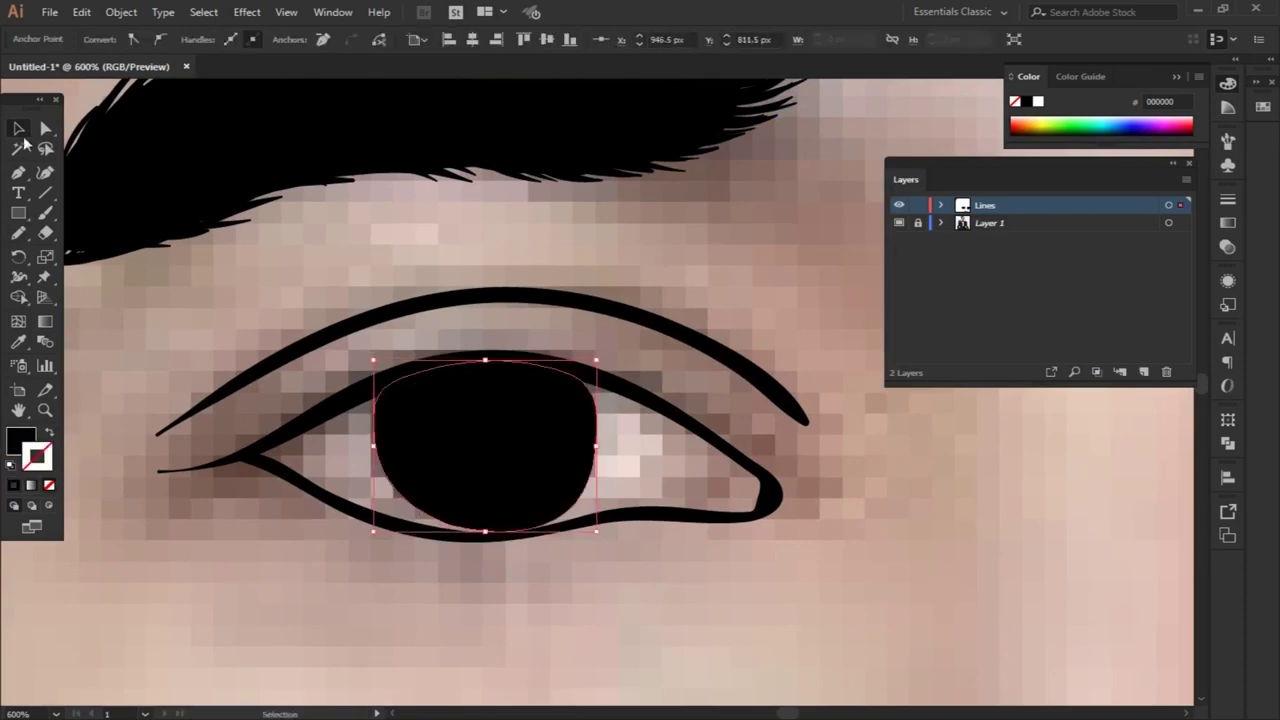
key(ctrl+shift+a)
key(ctrl+minus)
key(ctrl+minus)
key(ctrl+minus)
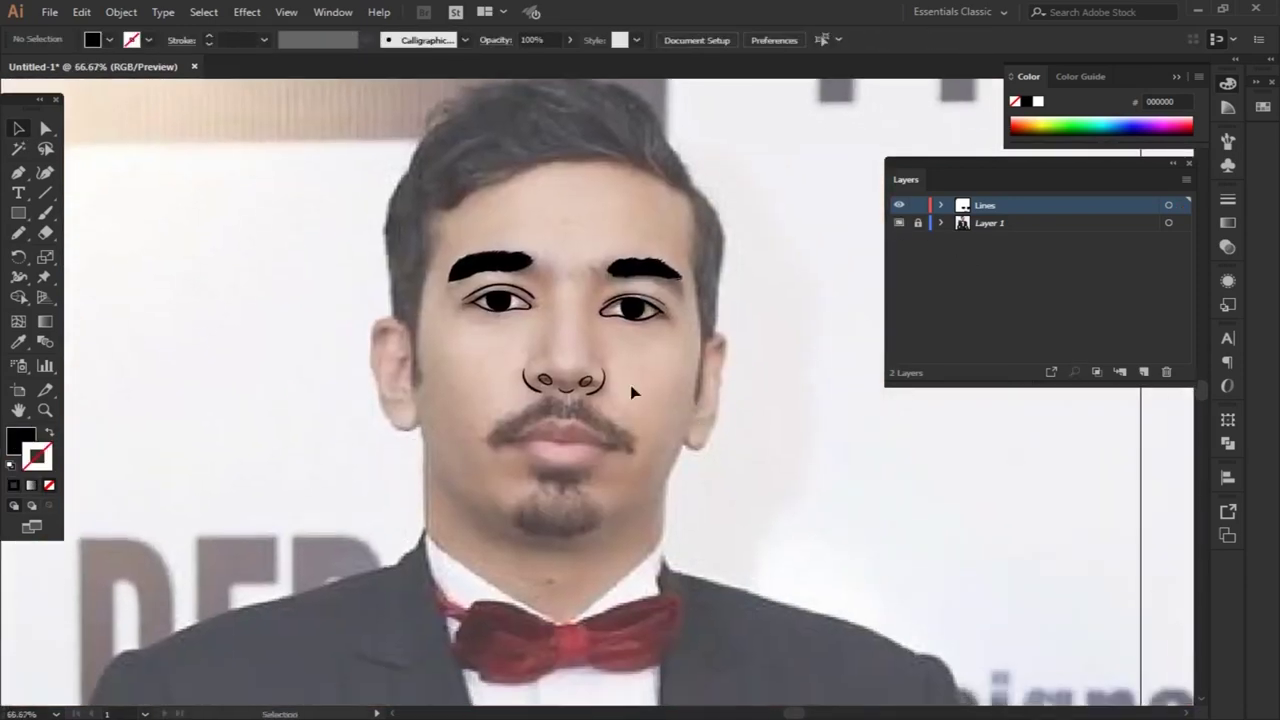
Zoom in on the nose and copy an outline style onto the right nostril with the Eyedropper
key(ctrl+plus)
key(ctrl+plus)
key(ctrl+plus)
key(shift+x)
key(n)
key(ctrl+plus)
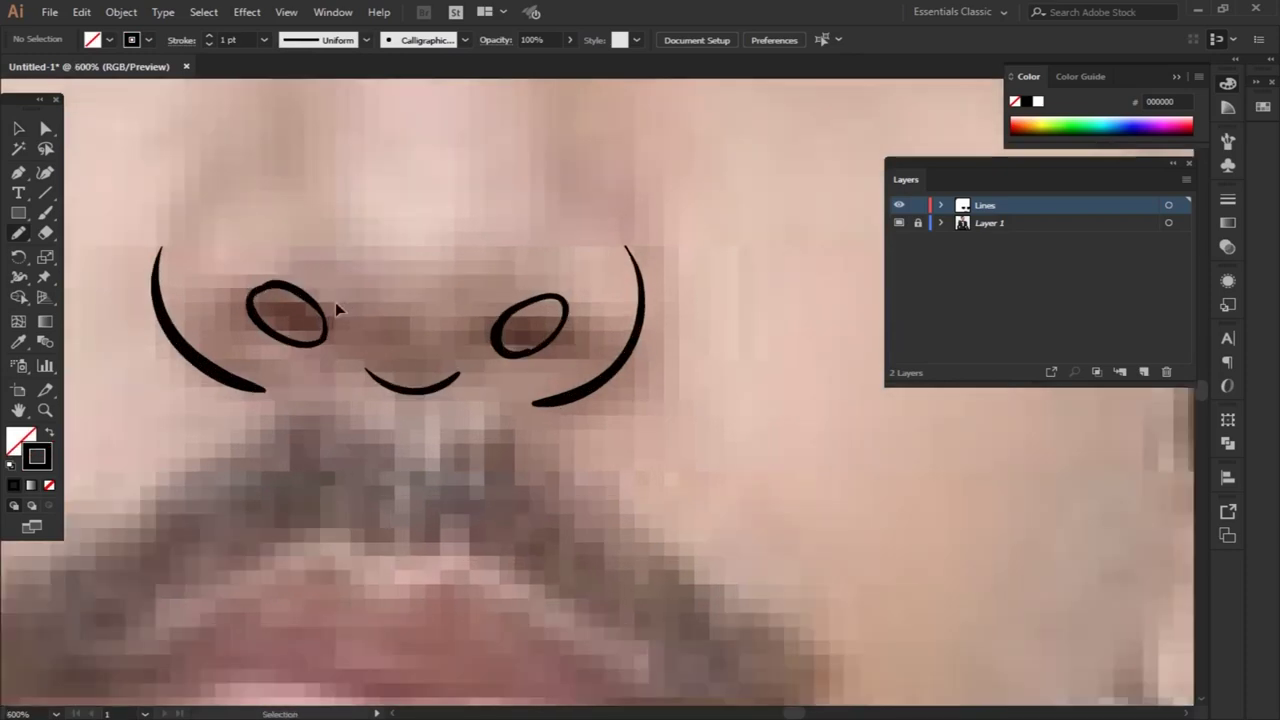
key(ctrl+plus)
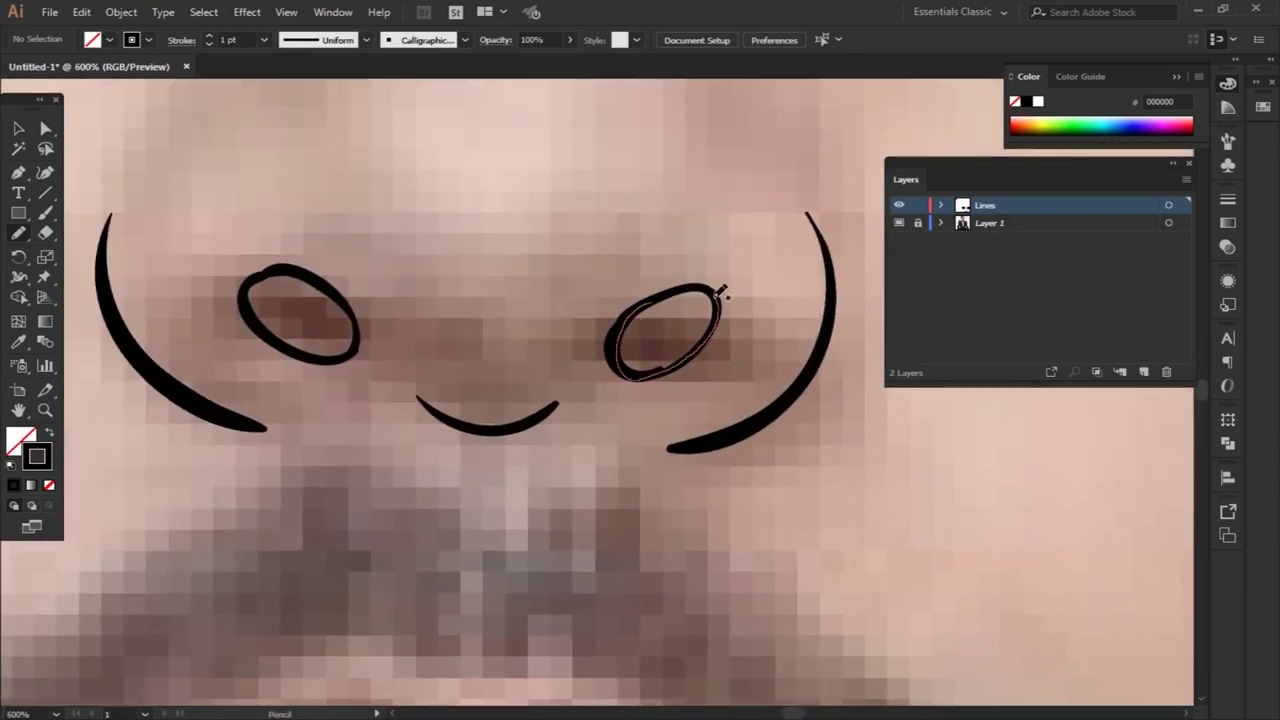
key(v)
click(623, 329)
key(i)
click(612, 320)
Give the right nostril a 1 pt plain stroke, fill it black, and adjust Pencil Tool Options
click(47, 433)
click(47, 433)
click(47, 433)
double_click(18, 233)
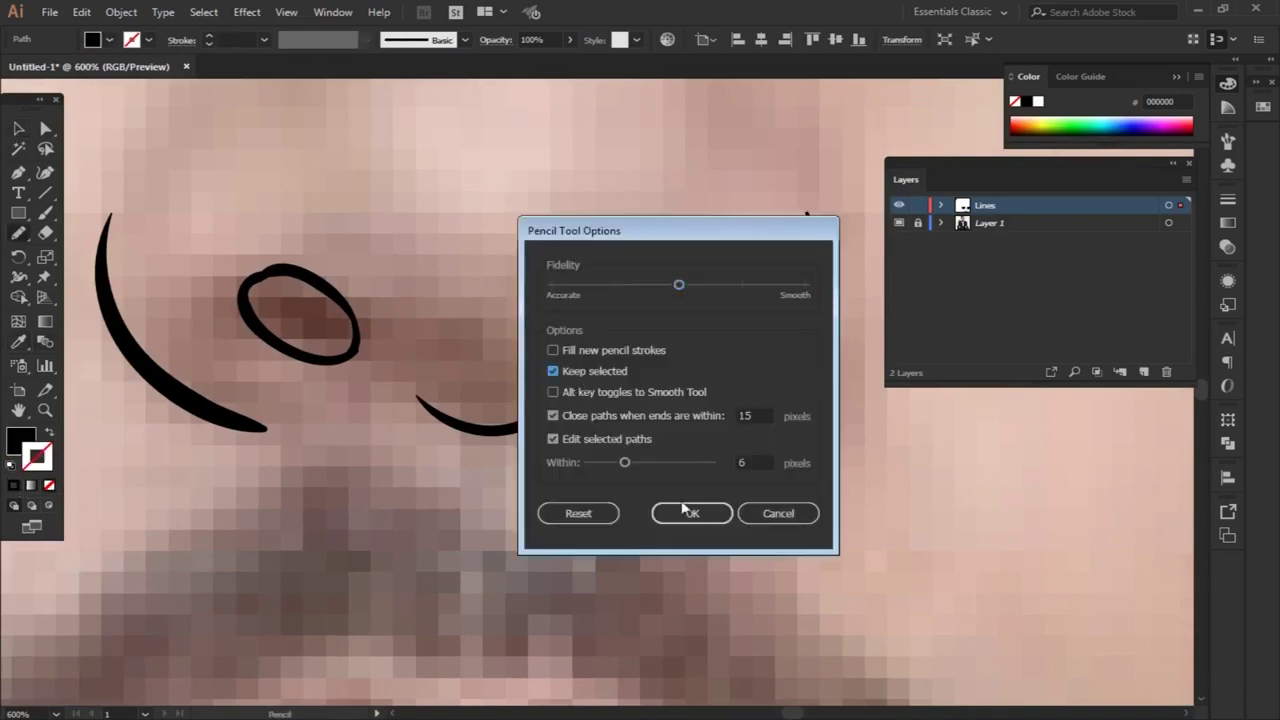
click(690, 513)
key(ctrl+shift+a)
Retrace the left nostril as a closed oval and fill it black
drag(260, 281, 430, 326)
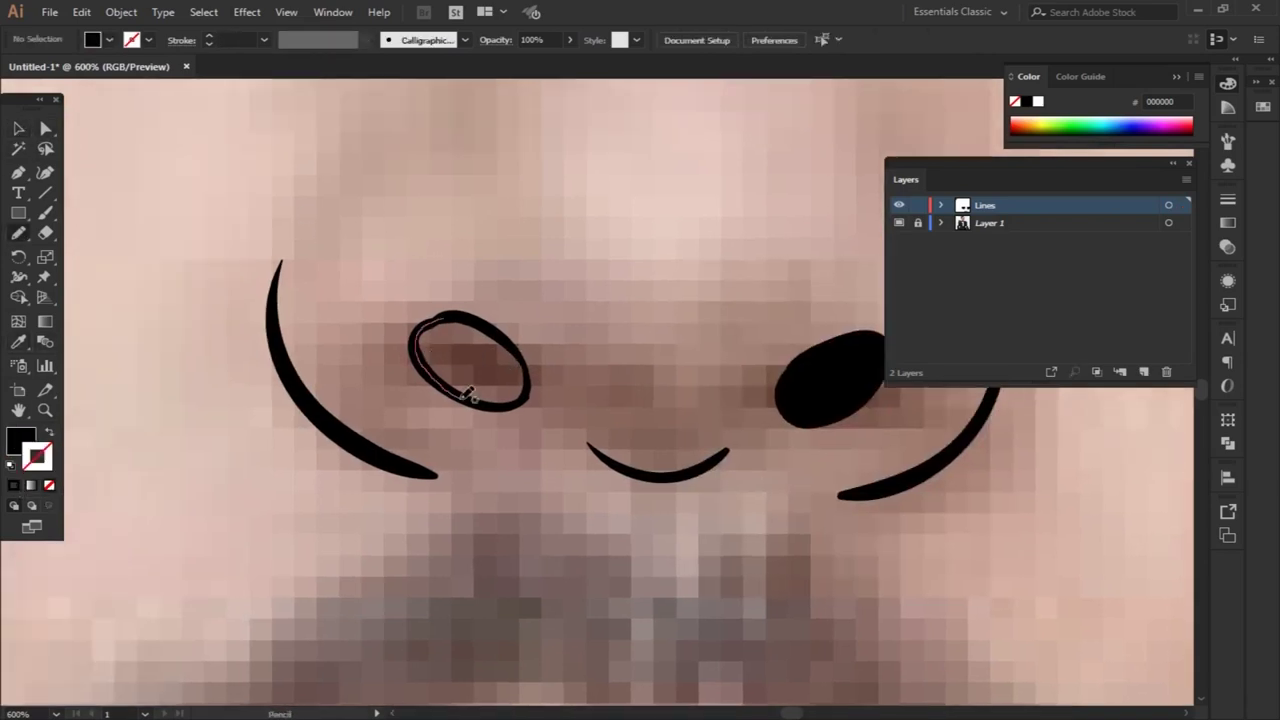
drag(470, 313, 472, 315)
key(shift+x)
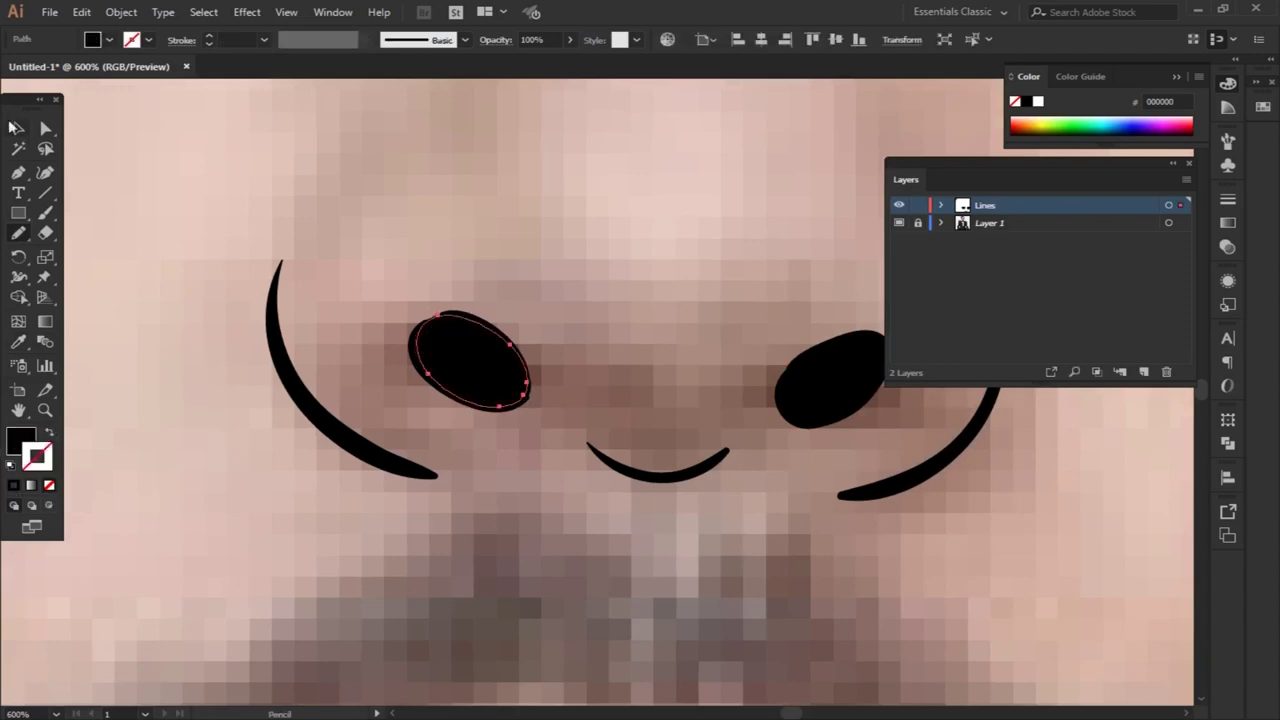
key(v)
key(ctrl+1)
scroll(500, 440, up, 3)
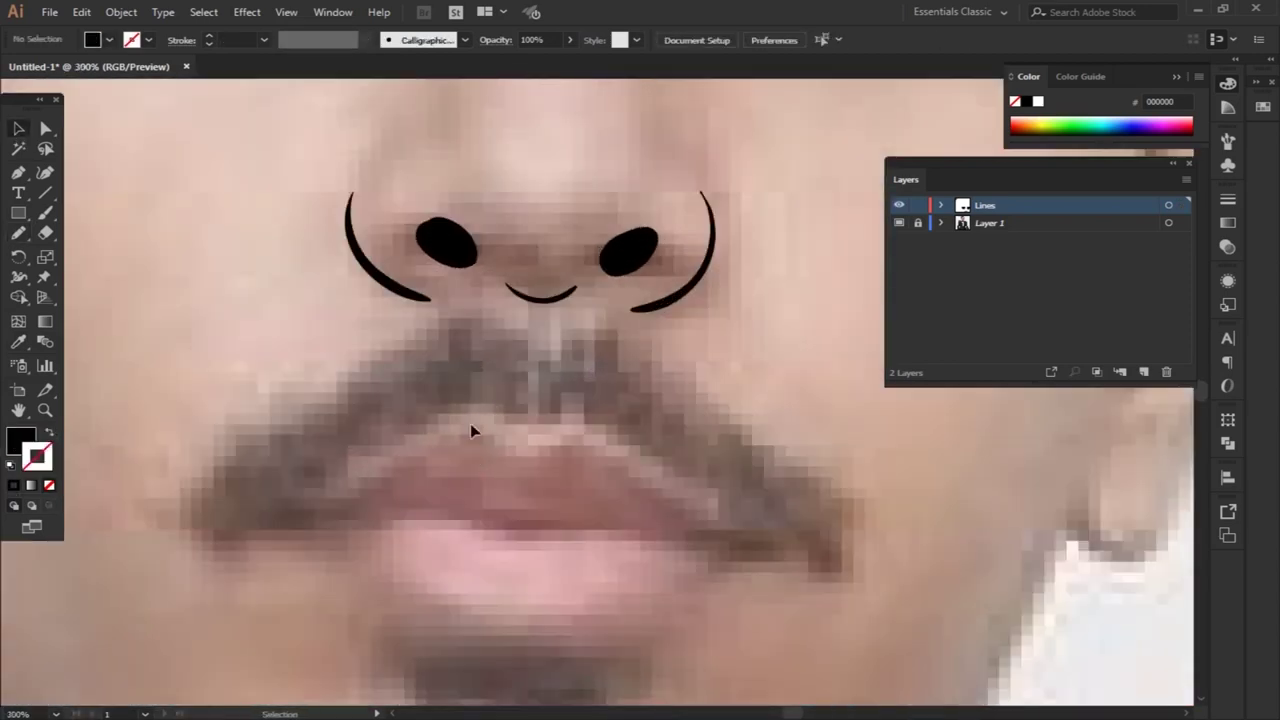
Pencil-draw a black moustache under the nose, smoothing its lower edge, then toggle the photo to check it
key(n)
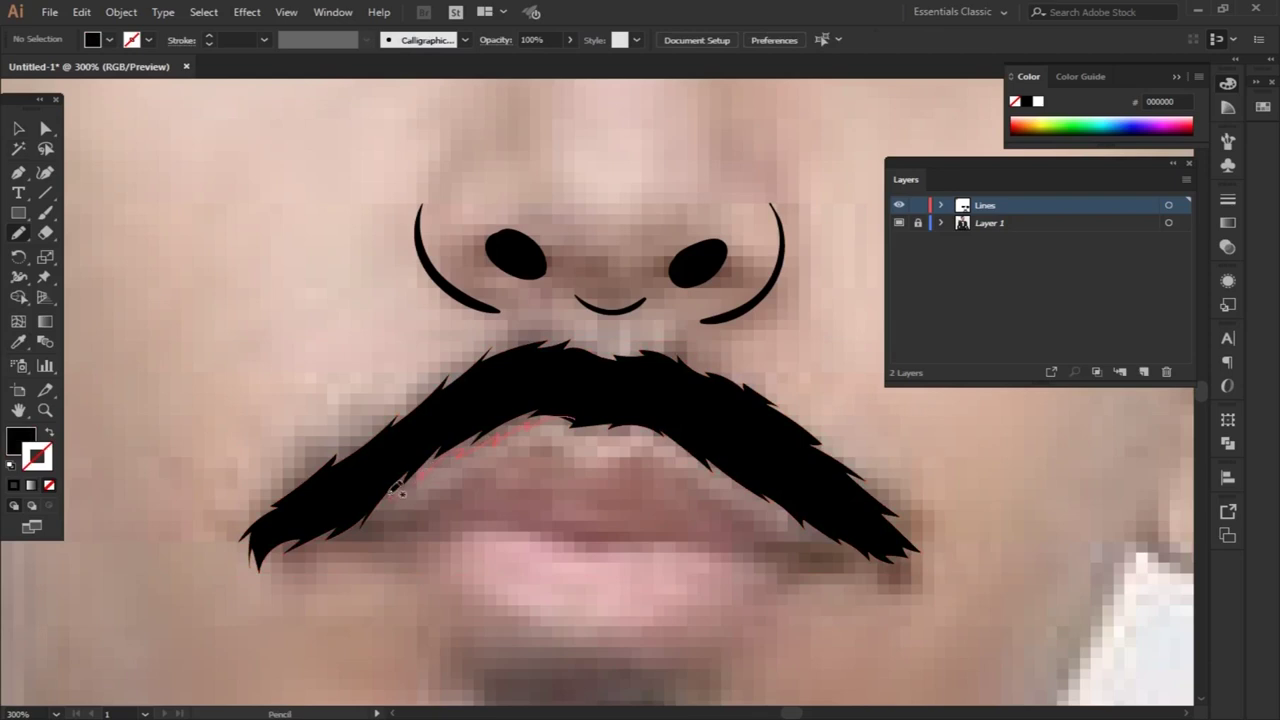
drag(400, 487, 586, 414)
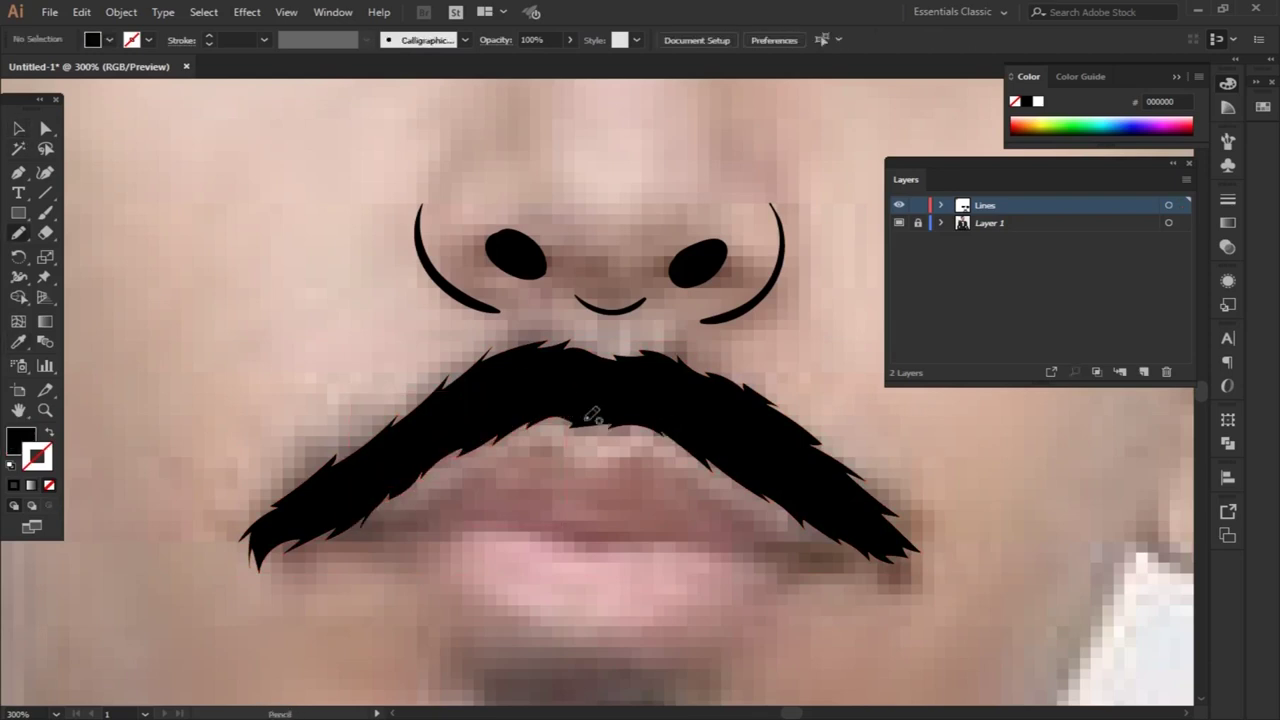
key(v)
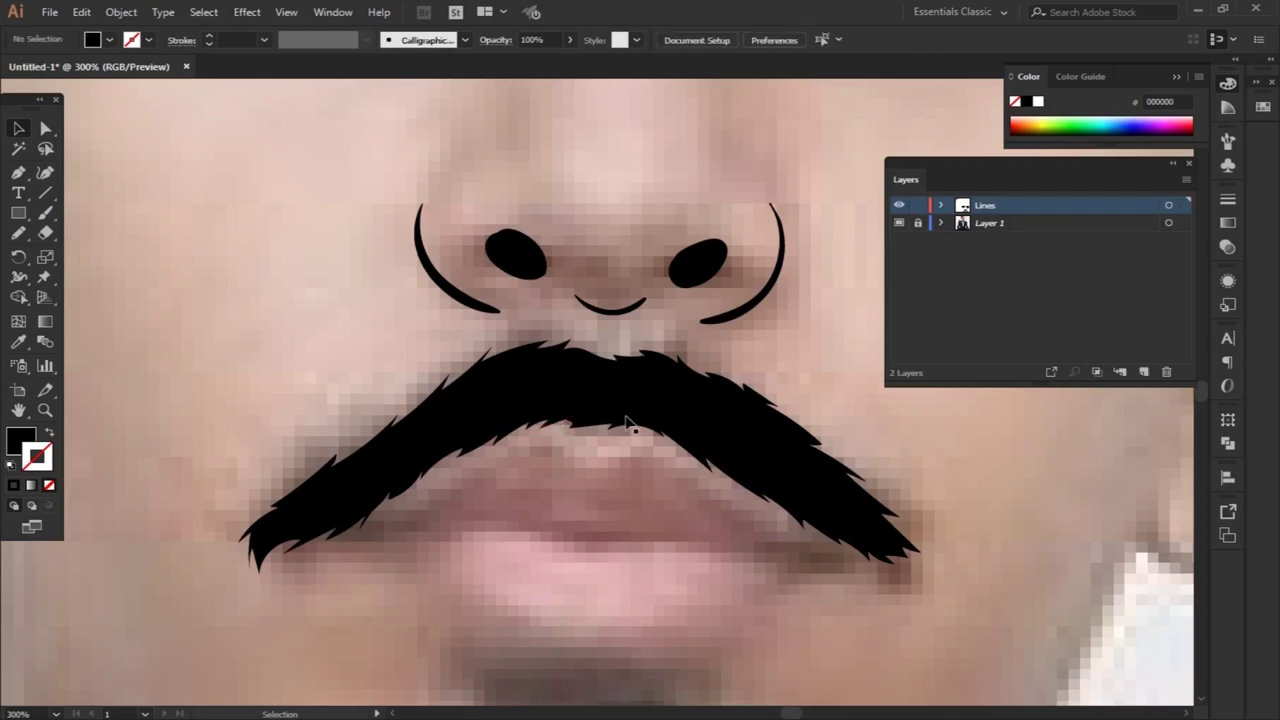
key(ctrl+minus)
key(ctrl+minus)
key(ctrl+minus)
click(898, 223)
click(898, 223)
key(ctrl+plus)
key(ctrl+plus)
key(ctrl+plus)
Pencil-draw the goatee on the chin and fill it black
key(n)
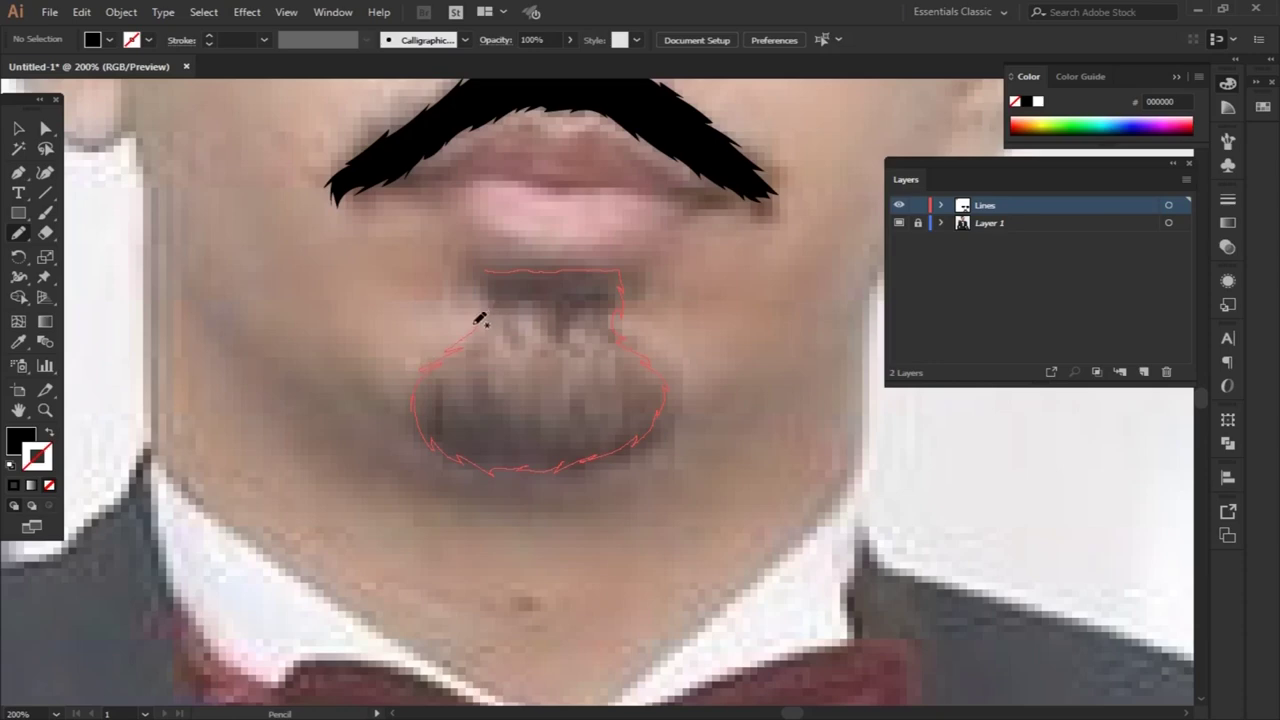
key(shift+x)
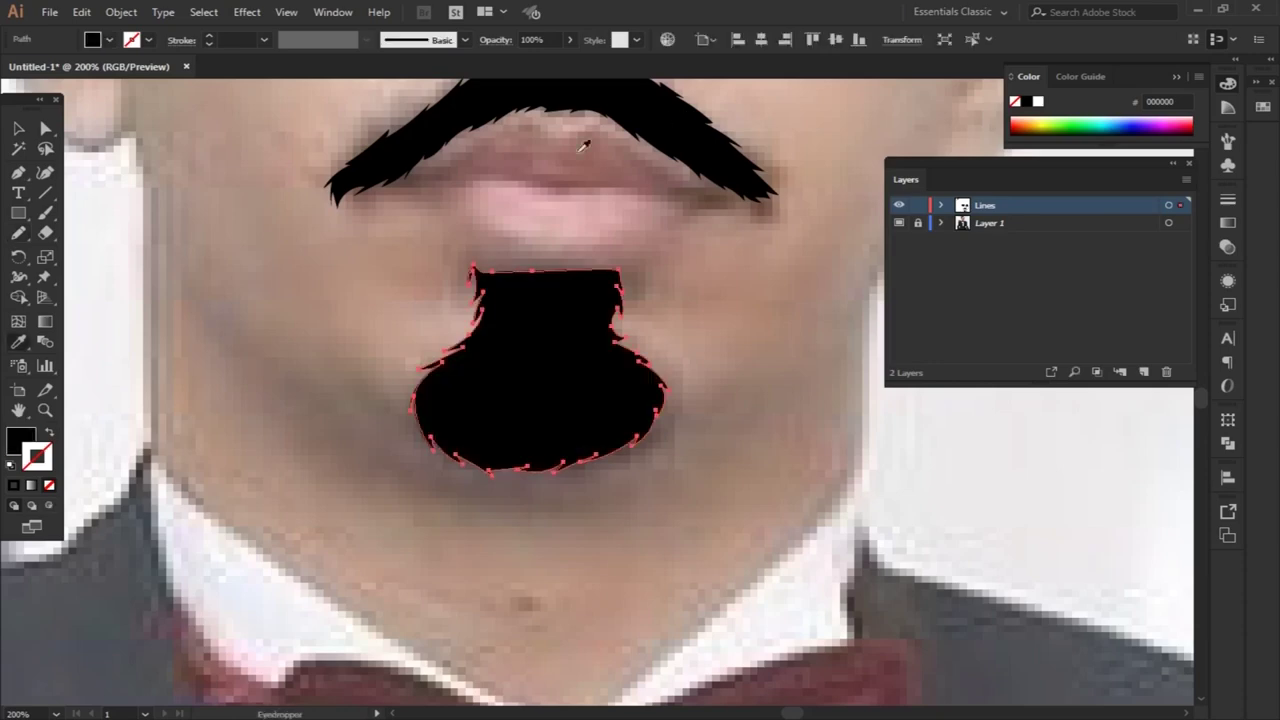
key(v)
key(ctrl+shift+a)
key(ctrl+minus)
key(ctrl+minus)
key(ctrl+minus)
key(ctrl+plus)
key(ctrl+plus)
key(ctrl+plus)
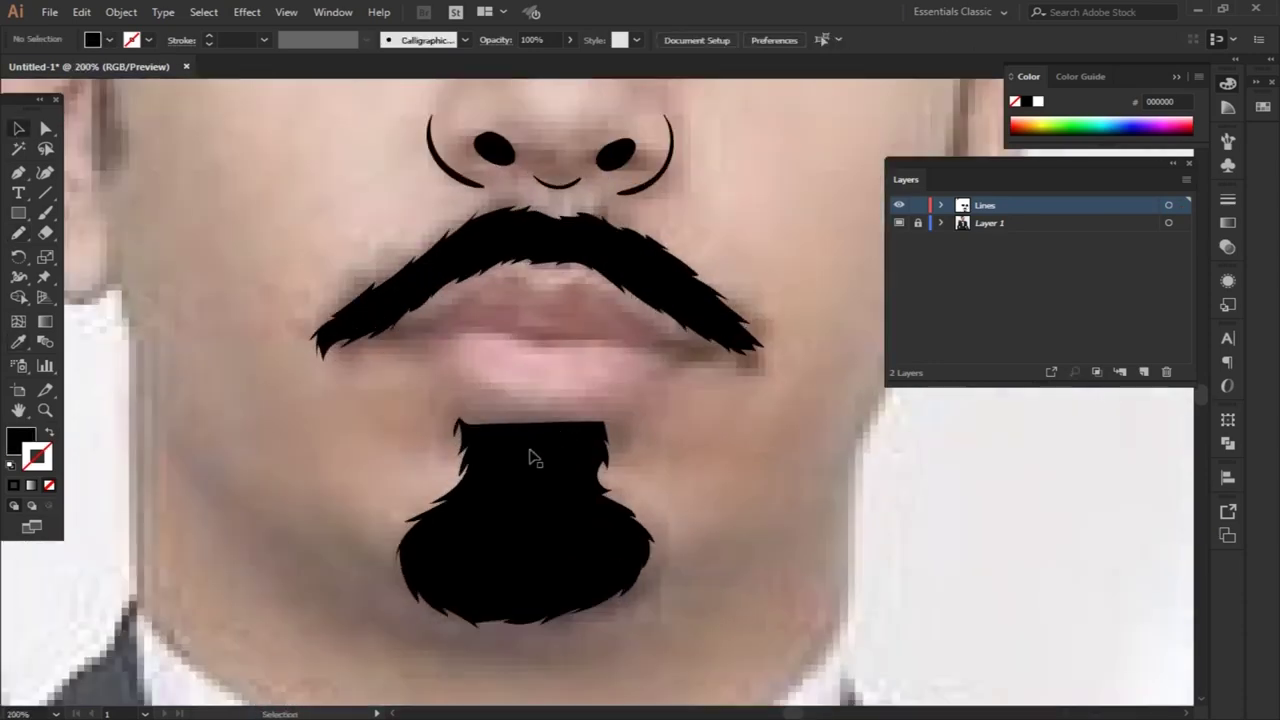
Drag the goatee's top-left anchor with Direct Selection to reshape its spike
click(447, 497)
key(ctrl+plus)
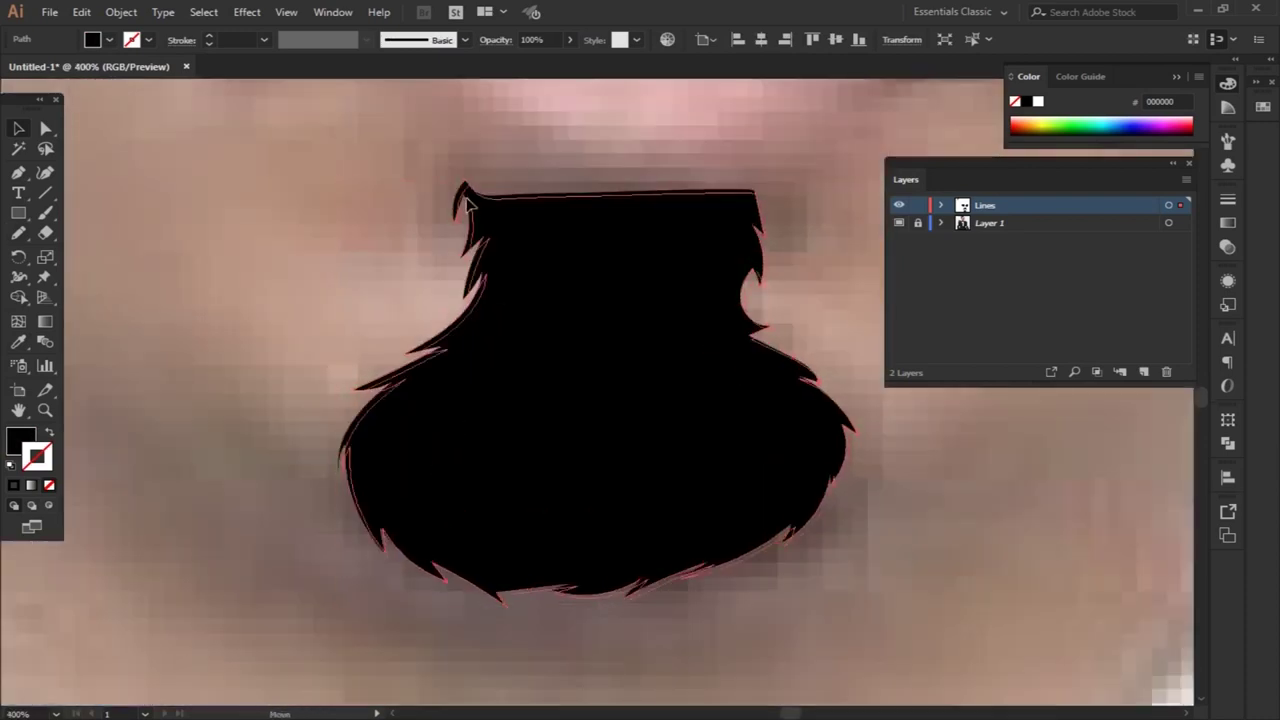
key(a)
mouse_move(466, 200)
mouse_down()
mouse_move(459, 224)
mouse_move(468, 196)
mouse_up()
click(470, 192)
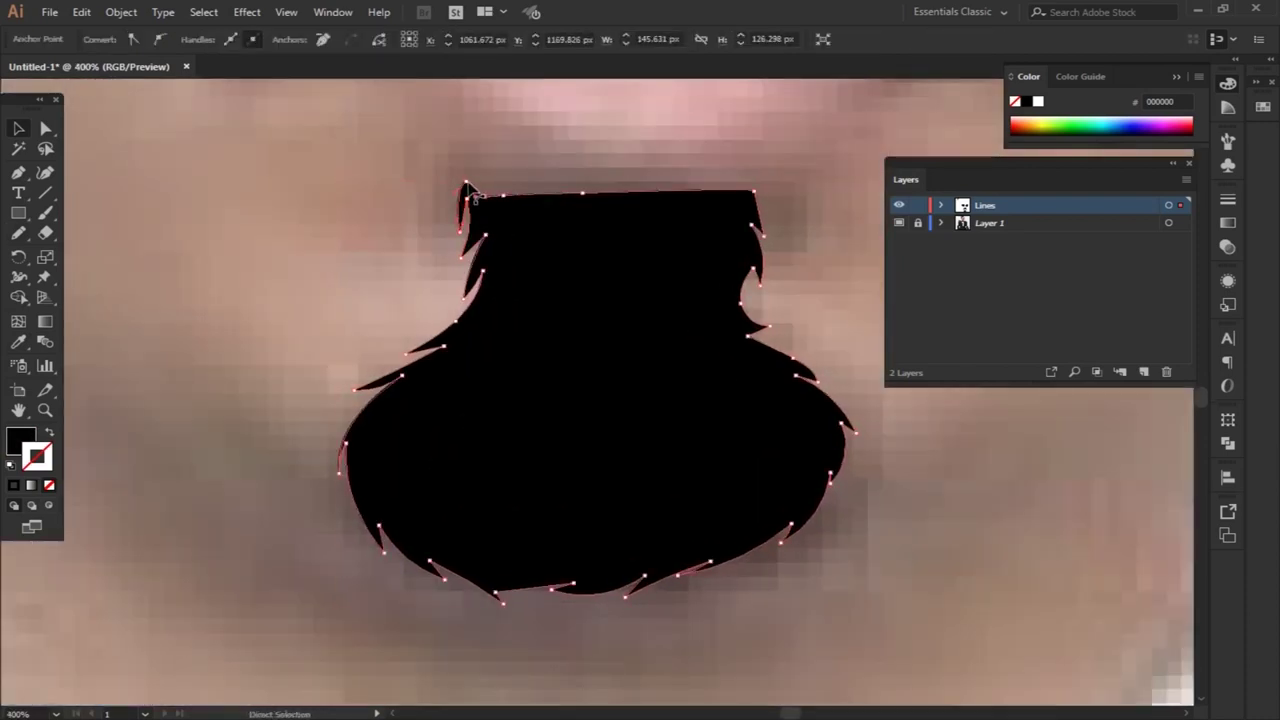
key(v)
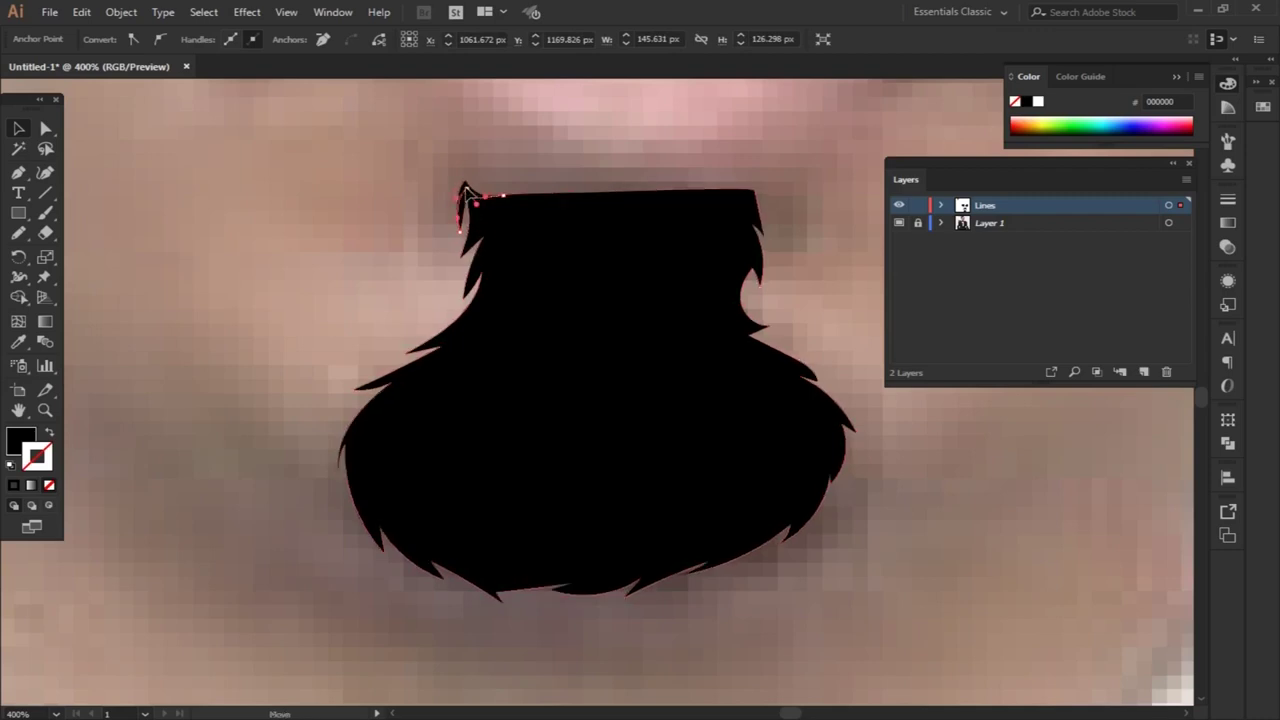
Fit the artboard, toggle the photo layer to check the drawing, and zoom in on the head
key(ctrl+shift+a)
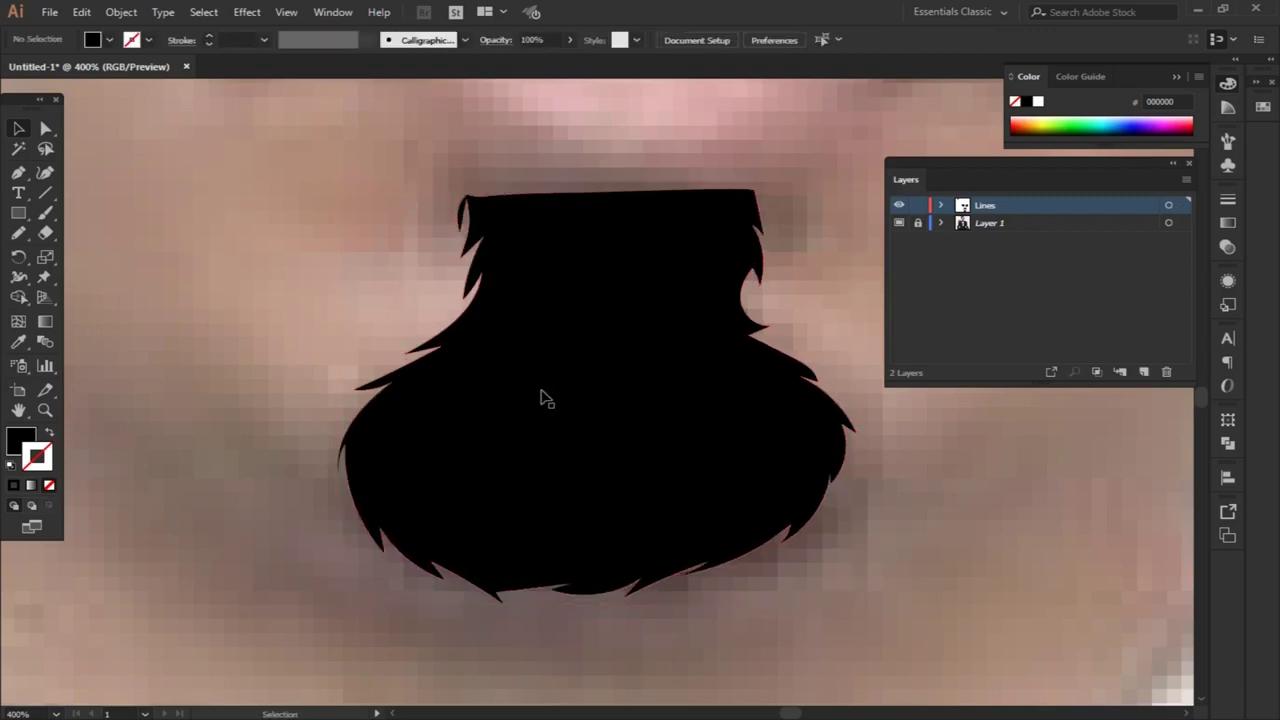
key(ctrl+1)
key(ctrl+0)
click(898, 223)
key(ctrl+plus)
key(ctrl+plus)
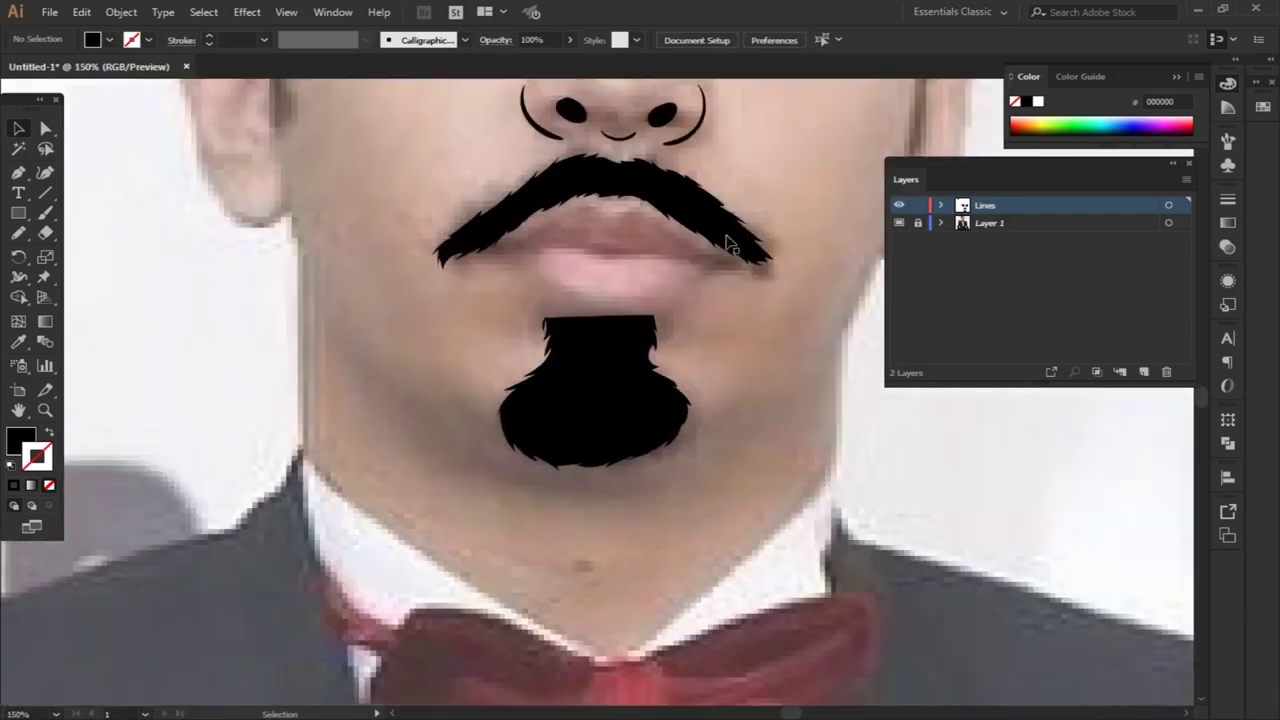
scroll(617, 363, up, 5)
key(n)
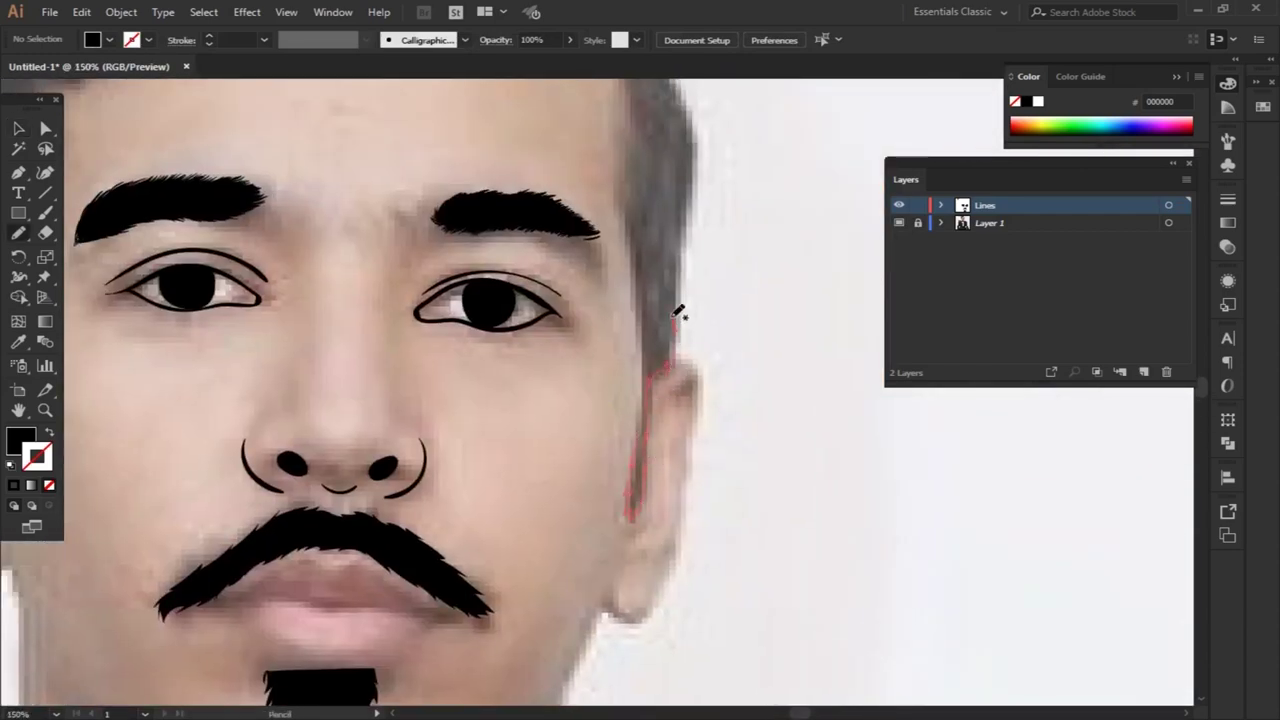
Trace the hair outline over the top of the head and down the side toward the ear
drag(678, 127, 682, 130)
scroll(716, 398, up, 5)
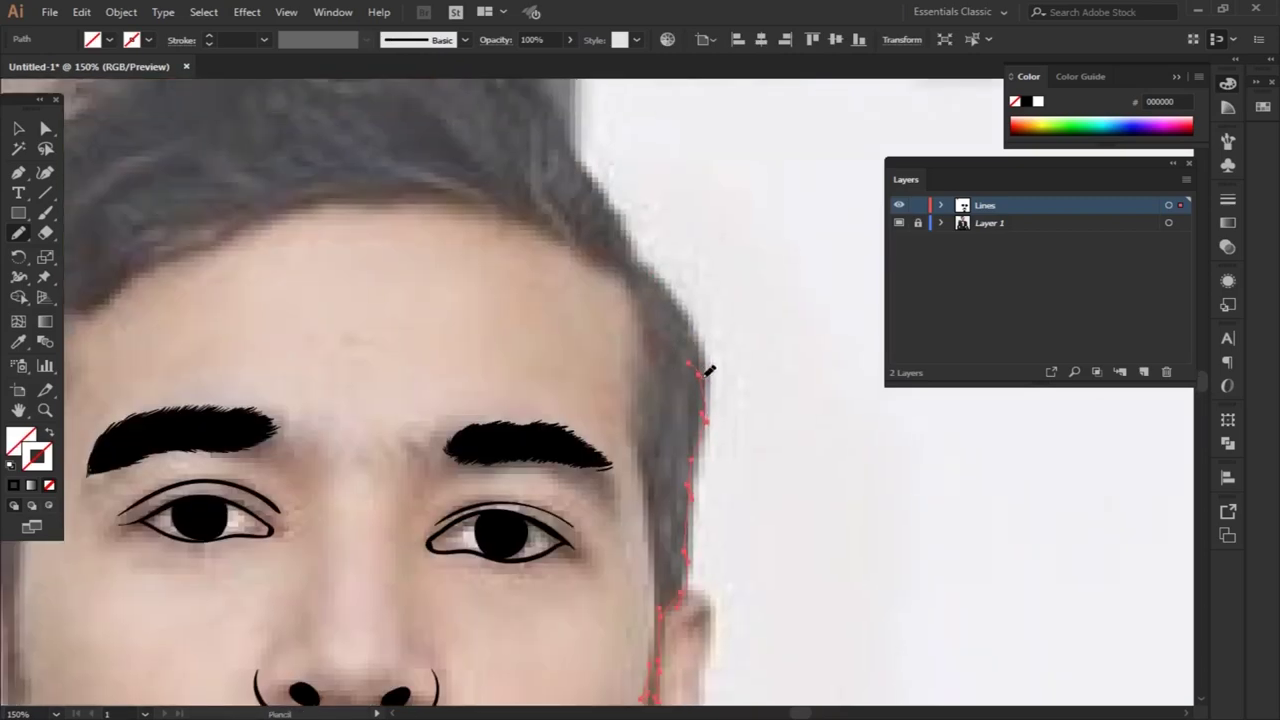
drag(573, 108, 668, 303)
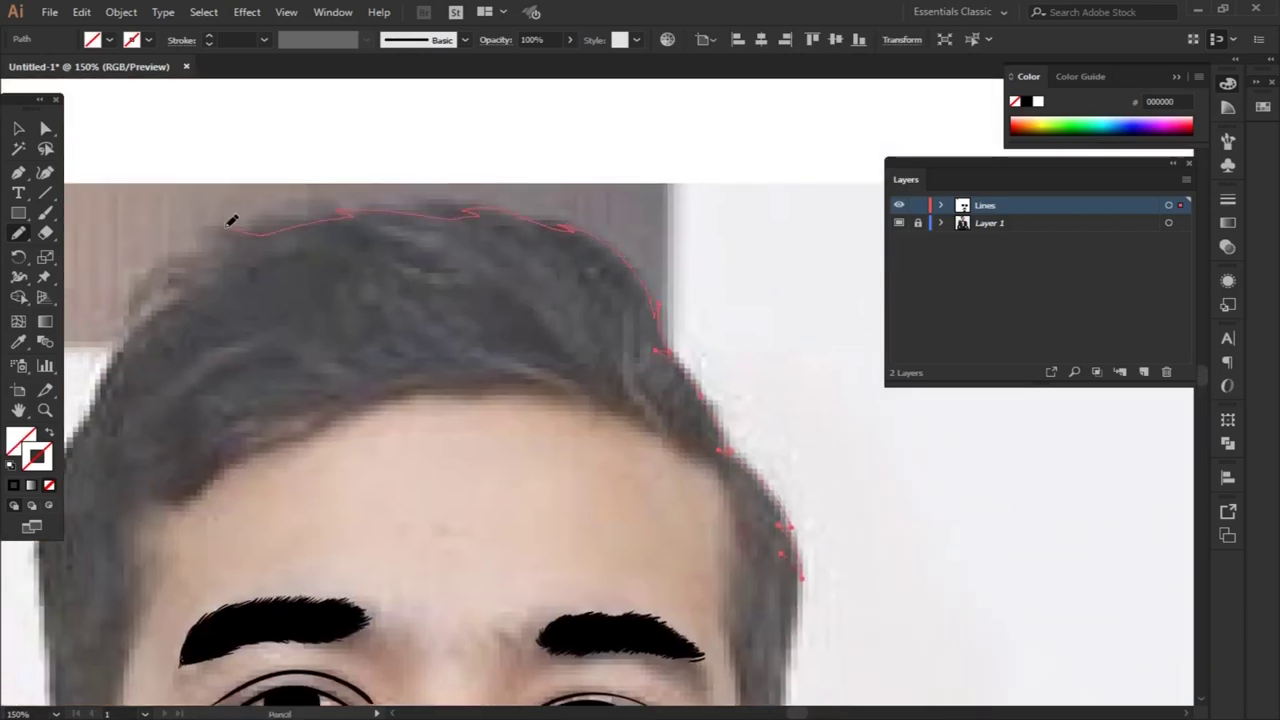
drag(232, 220, 424, 232)
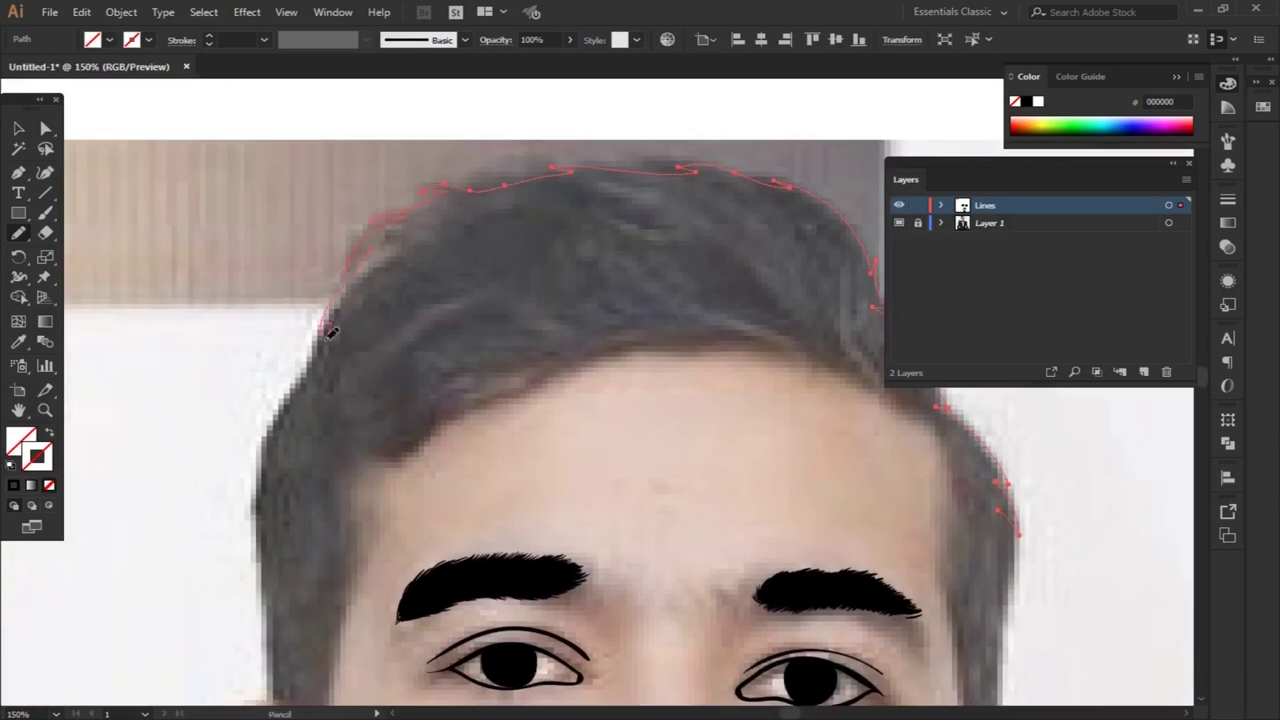
drag(281, 543, 445, 363)
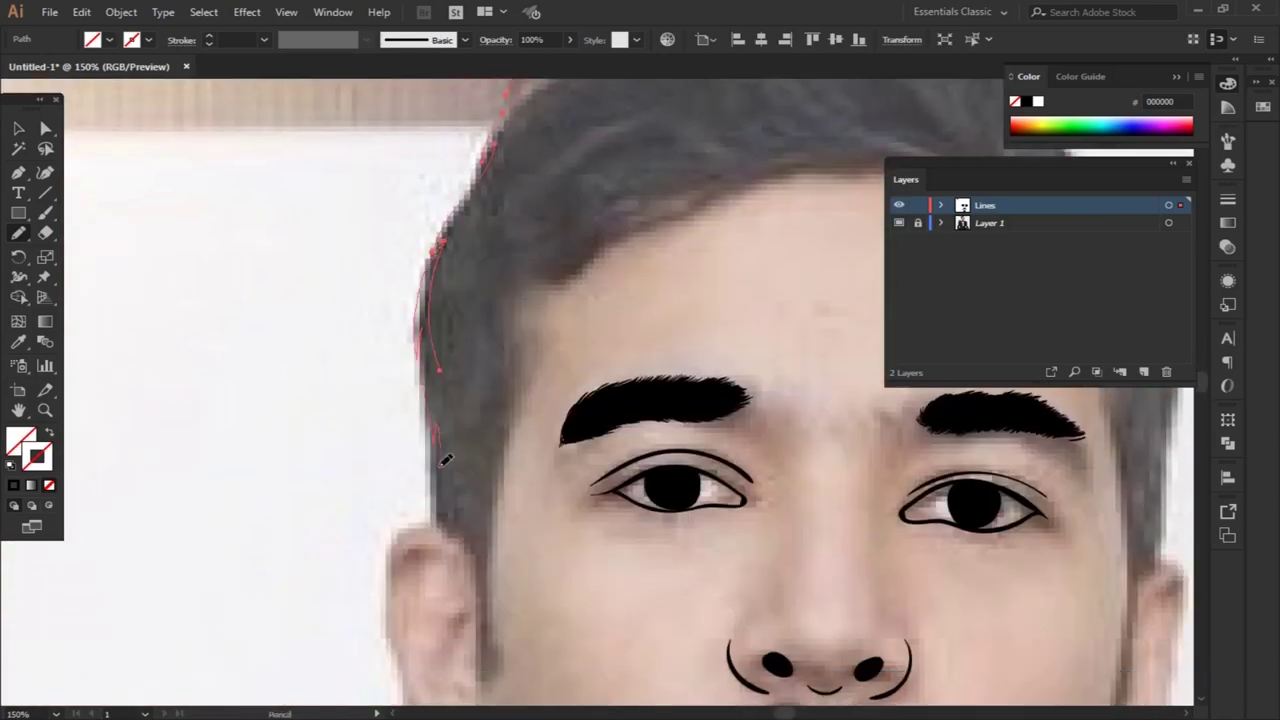
drag(508, 541, 450, 331)
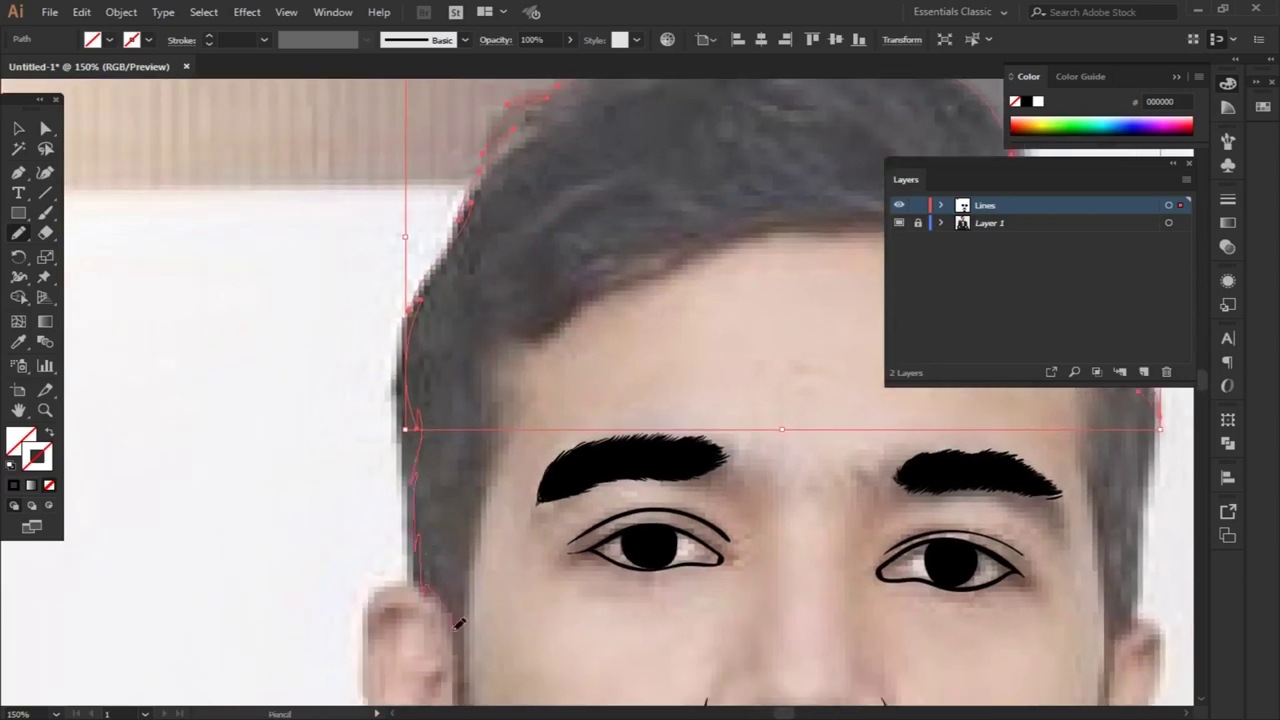
drag(457, 623, 457, 417)
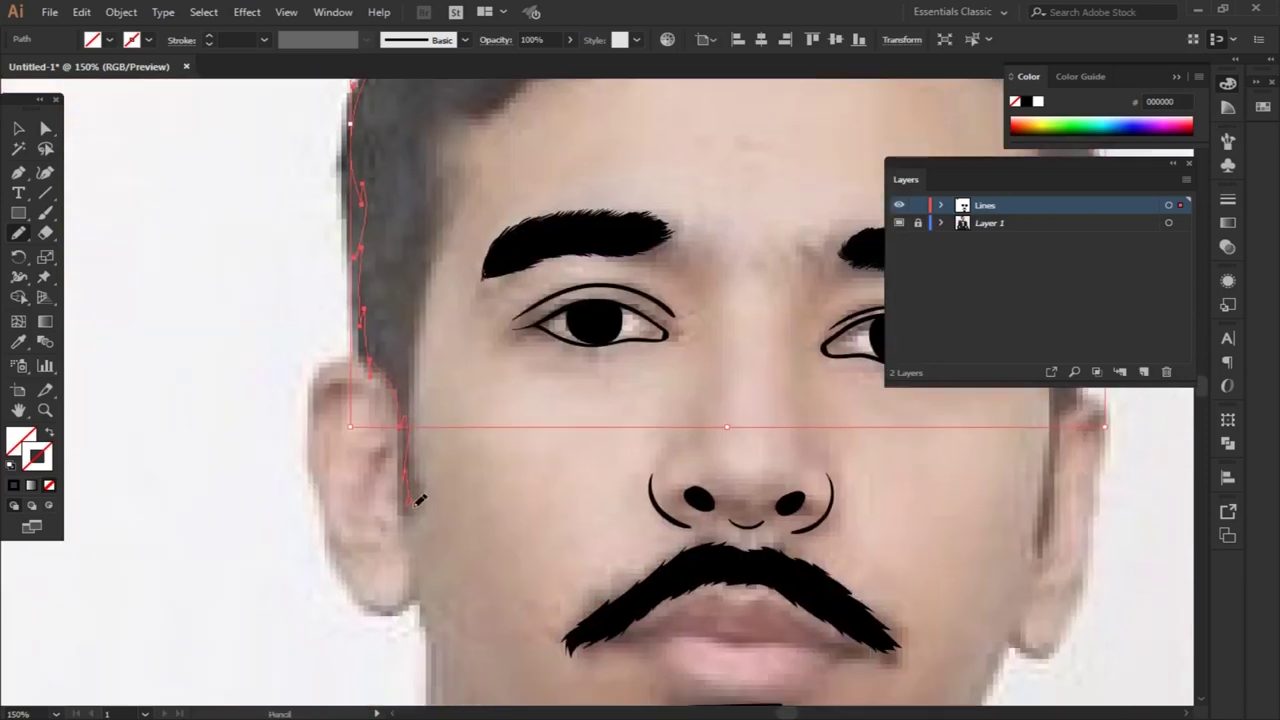
drag(421, 401, 437, 312)
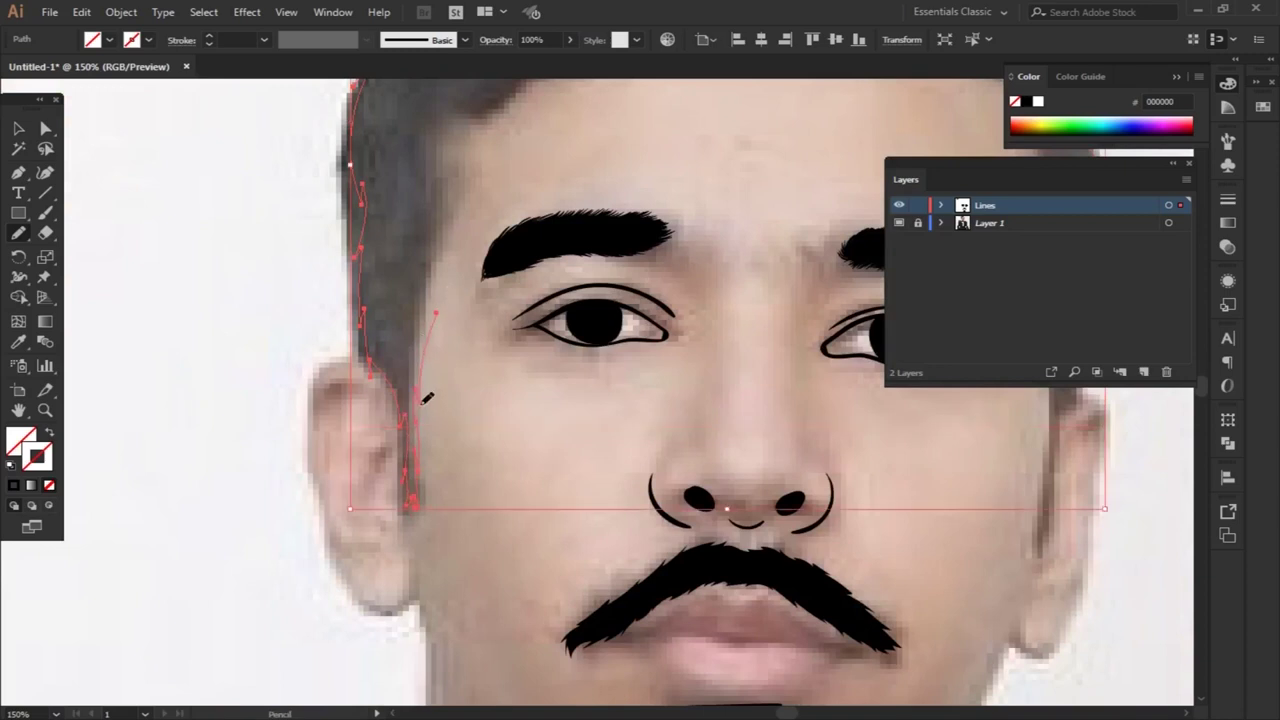
Trace the hairline across the forehead, close the outline on the right side, and fill it black
drag(511, 182, 446, 342)
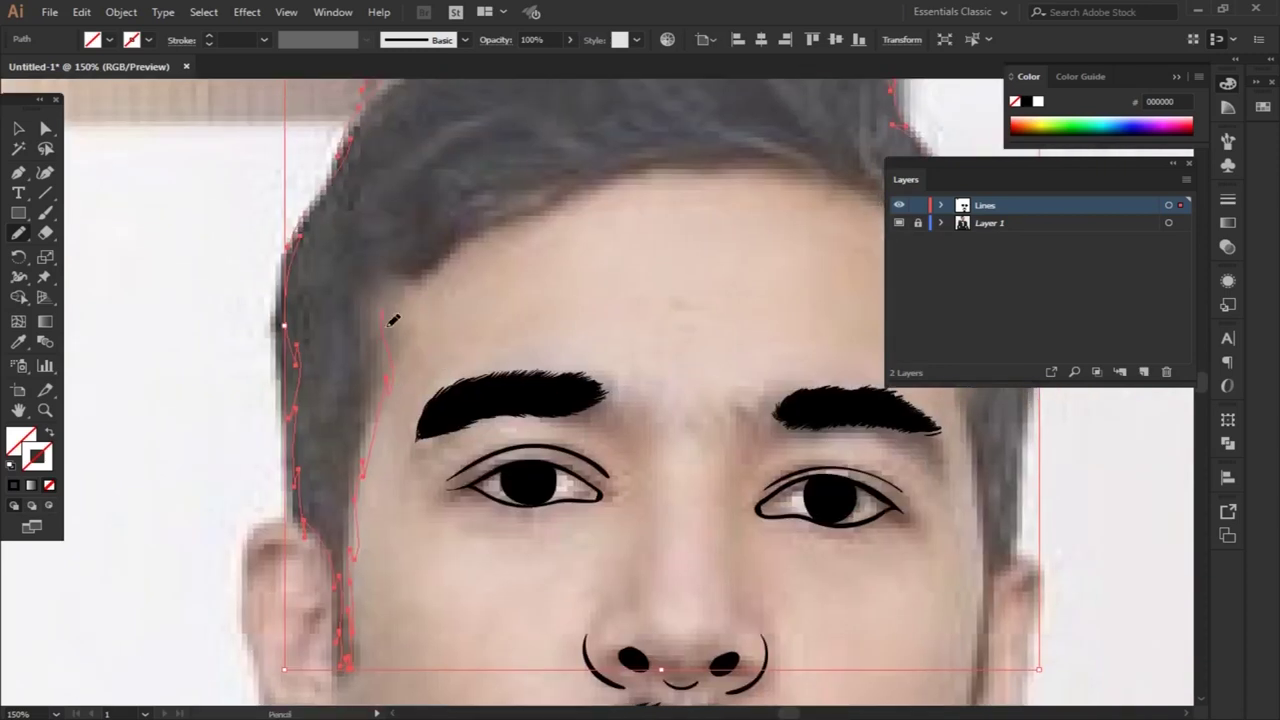
drag(610, 173, 700, 153)
drag(700, 153, 519, 258)
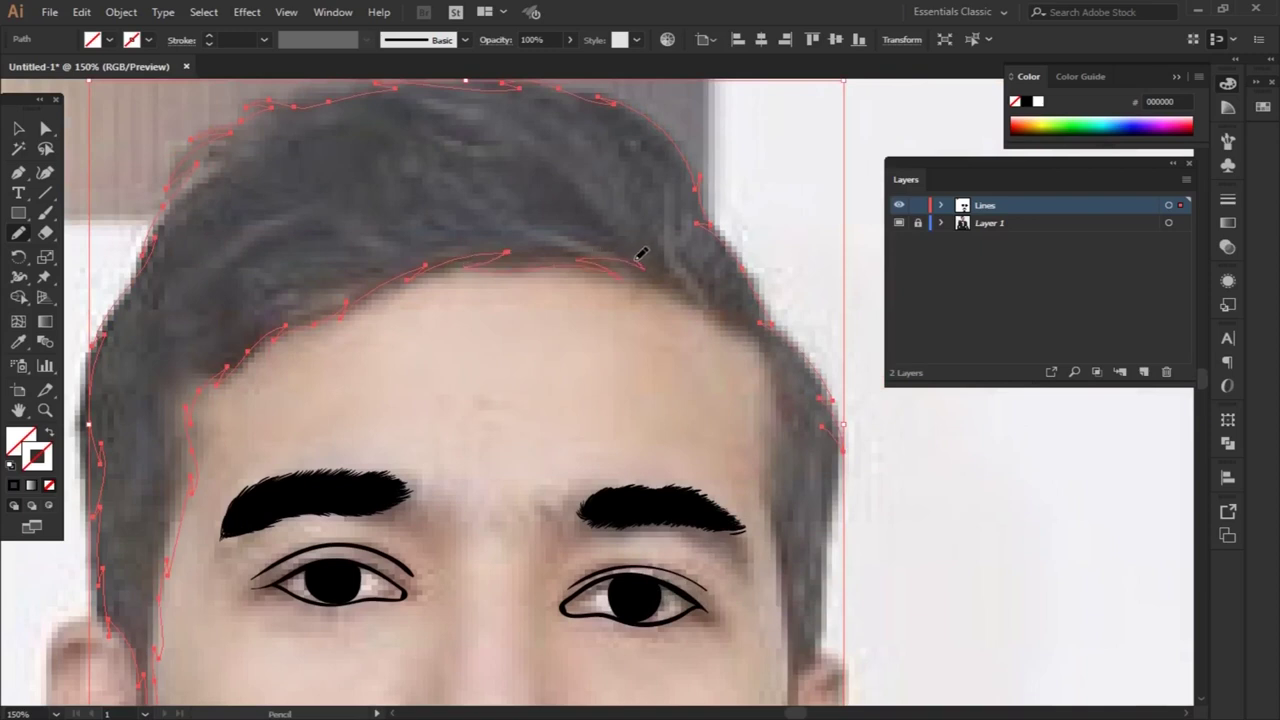
mouse_move(795, 556)
mouse_down()
mouse_move(714, 509)
mouse_move(665, 368)
mouse_up()
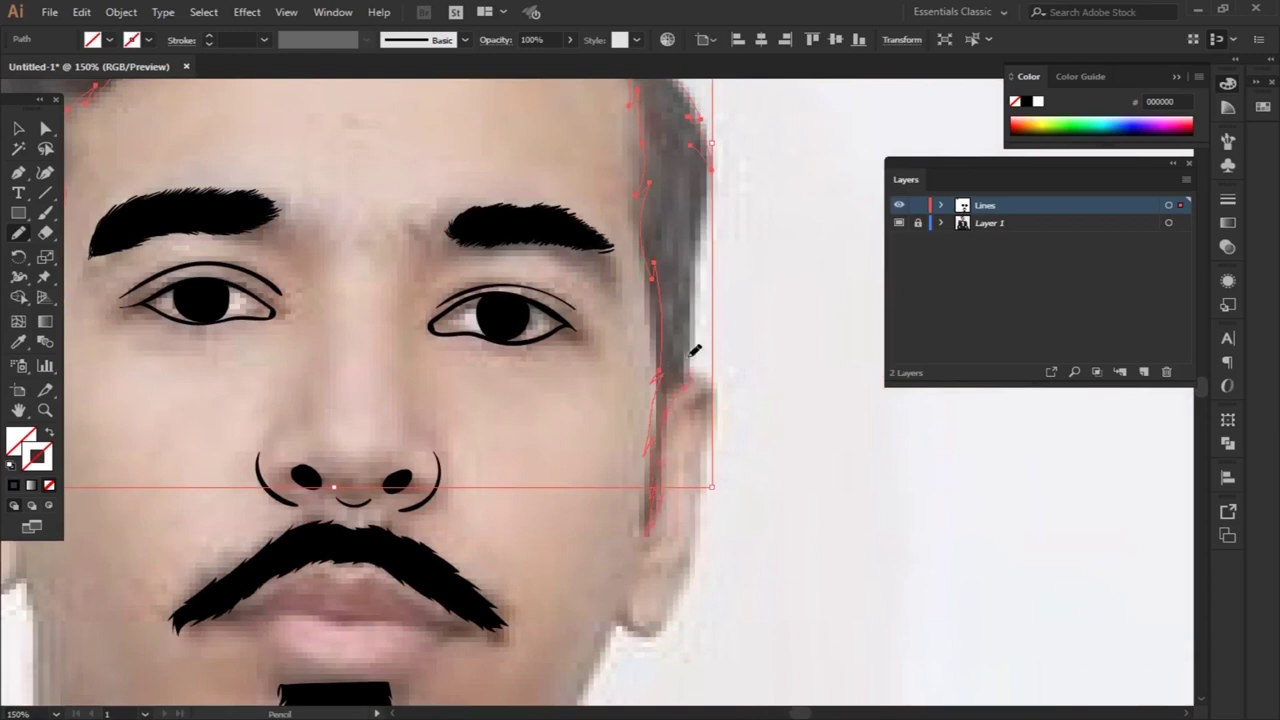
drag(713, 170, 665, 145)
key(ctrl+shift+a)
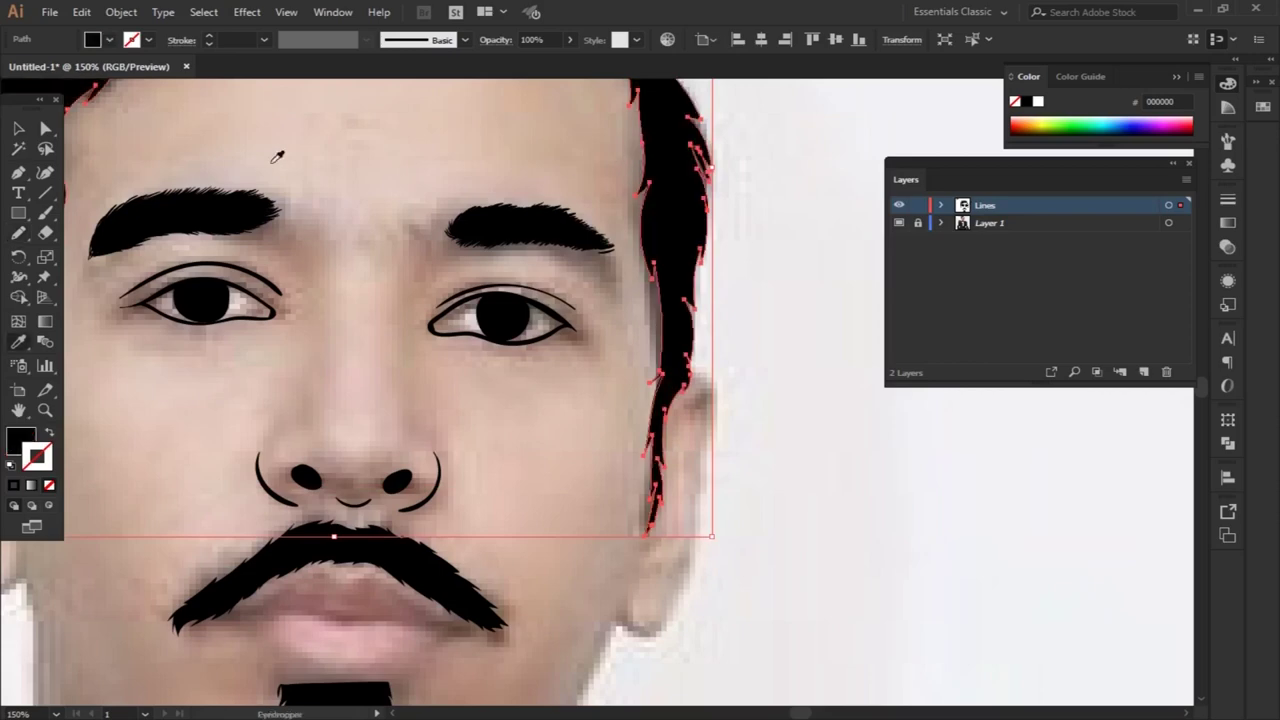
key(v)
key(ctrl+minus)
key(ctrl+minus)
key(ctrl+minus)
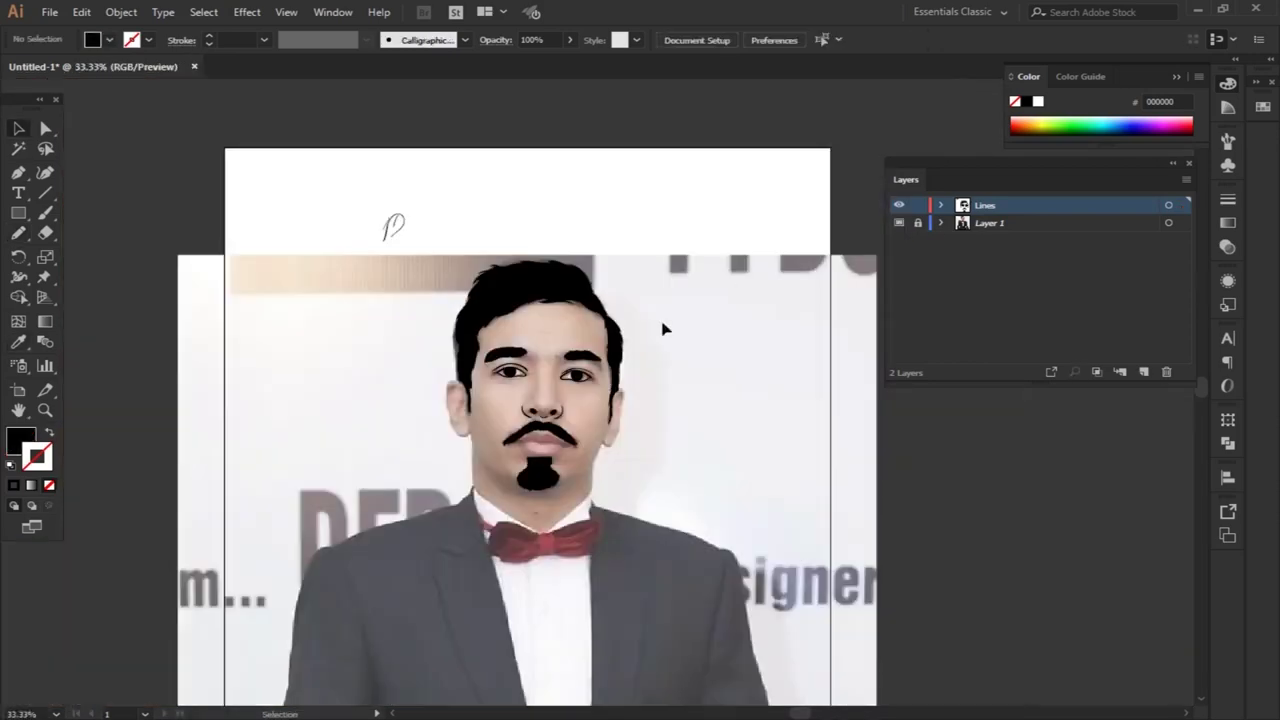
Paint a 3 pt test brush stroke under the moustache, then undo it
scroll(607, 479, up, 5)
scroll(607, 479, up, 3)
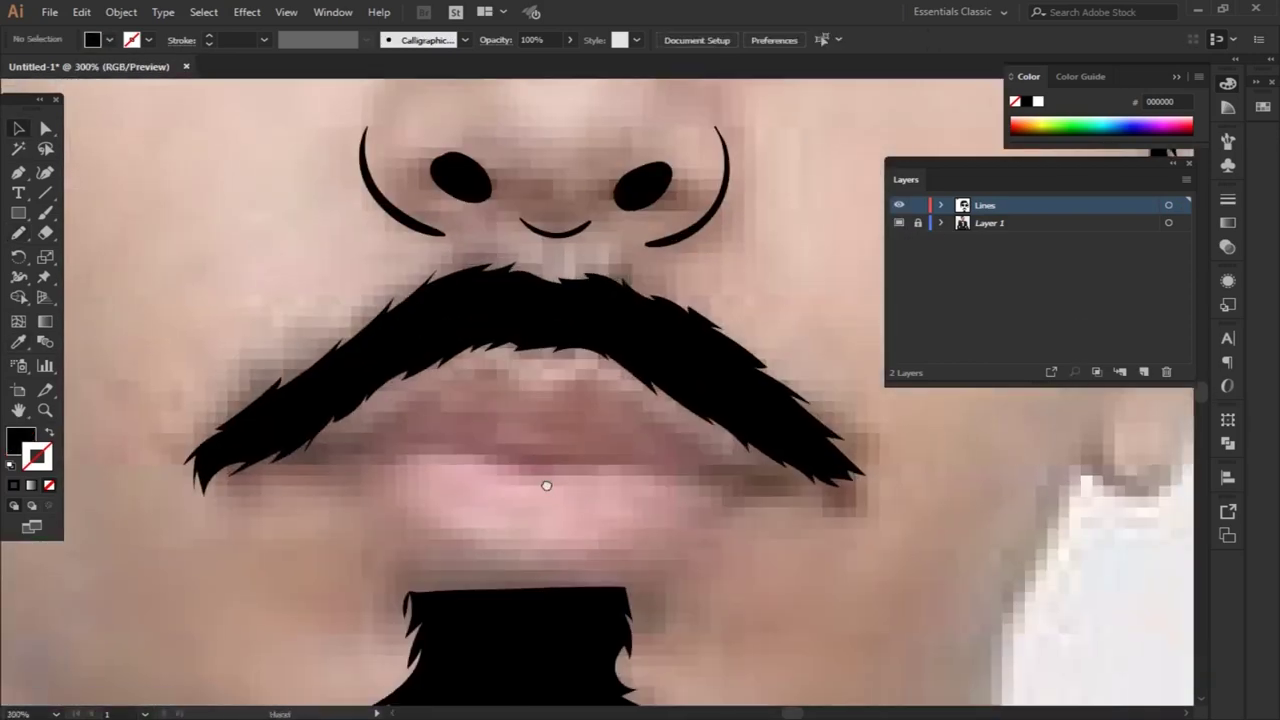
scroll(557, 500, down, 1)
key(b)
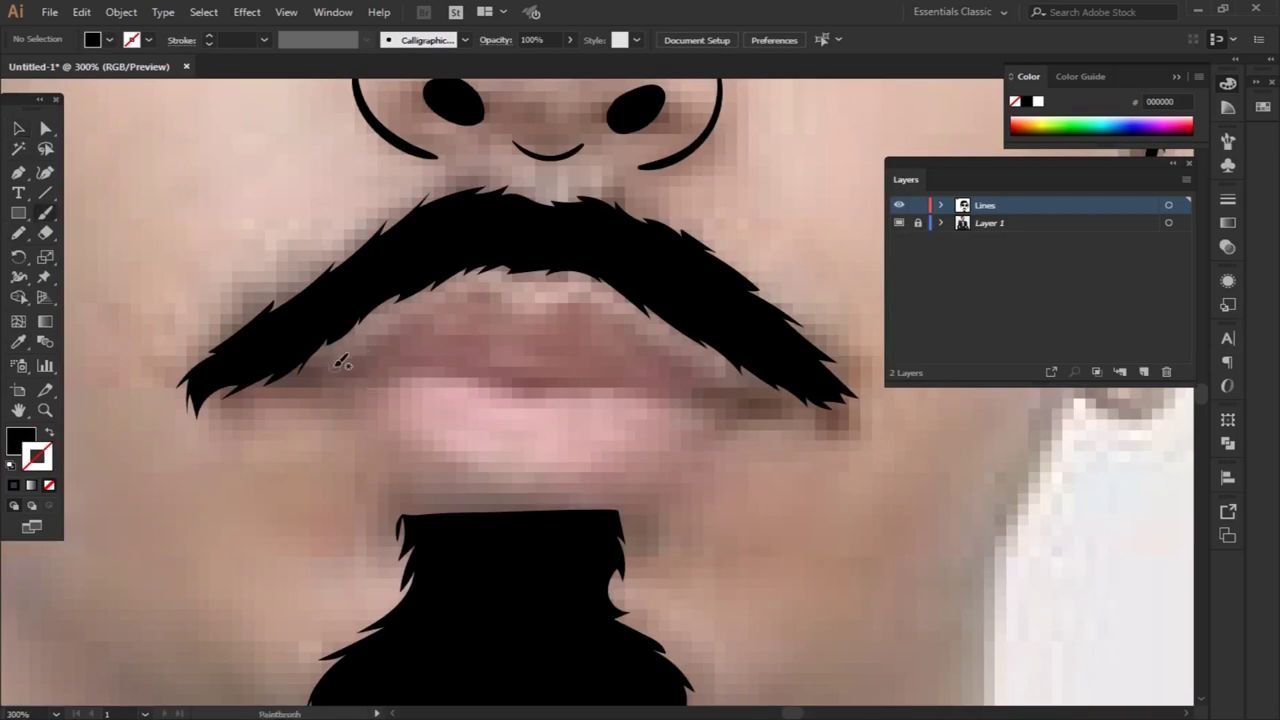
drag(345, 358, 425, 310)
click(264, 40)
click(290, 144)
key(v)
key(ctrl+z)
Set the Paintbrush smoothing options and brush an outline around the upper and lower lips
key(b)
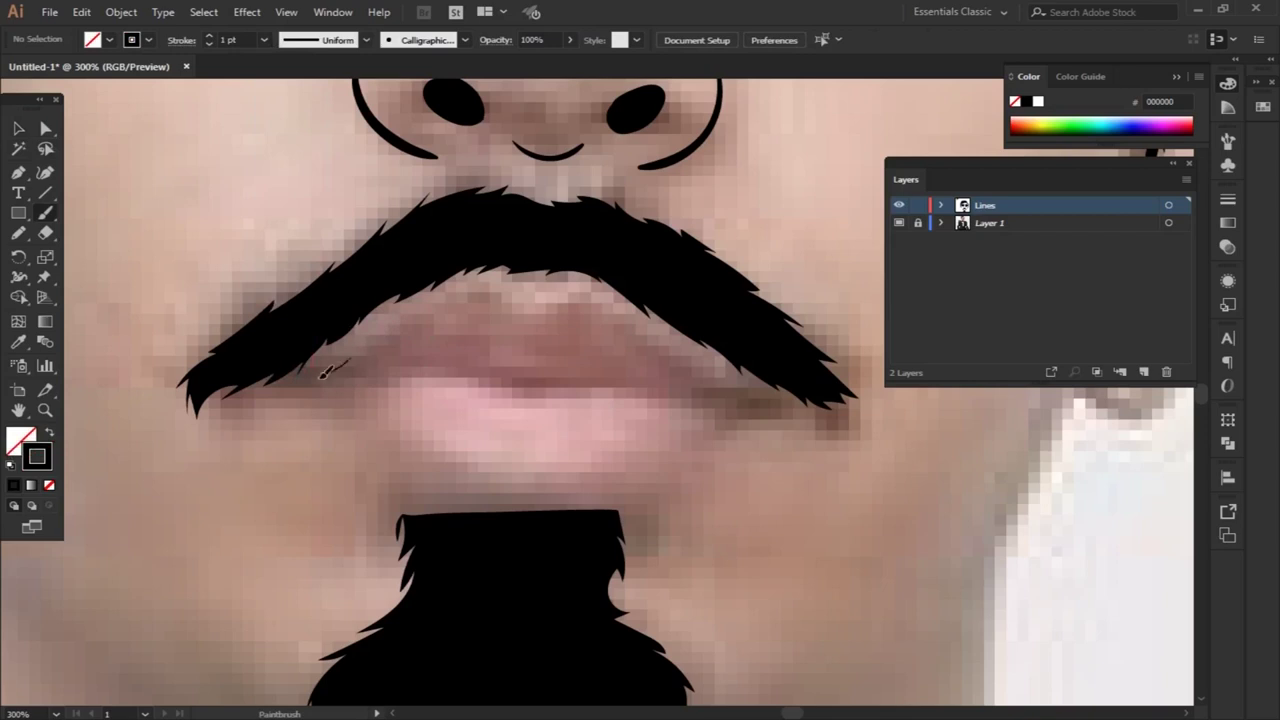
key(Return)
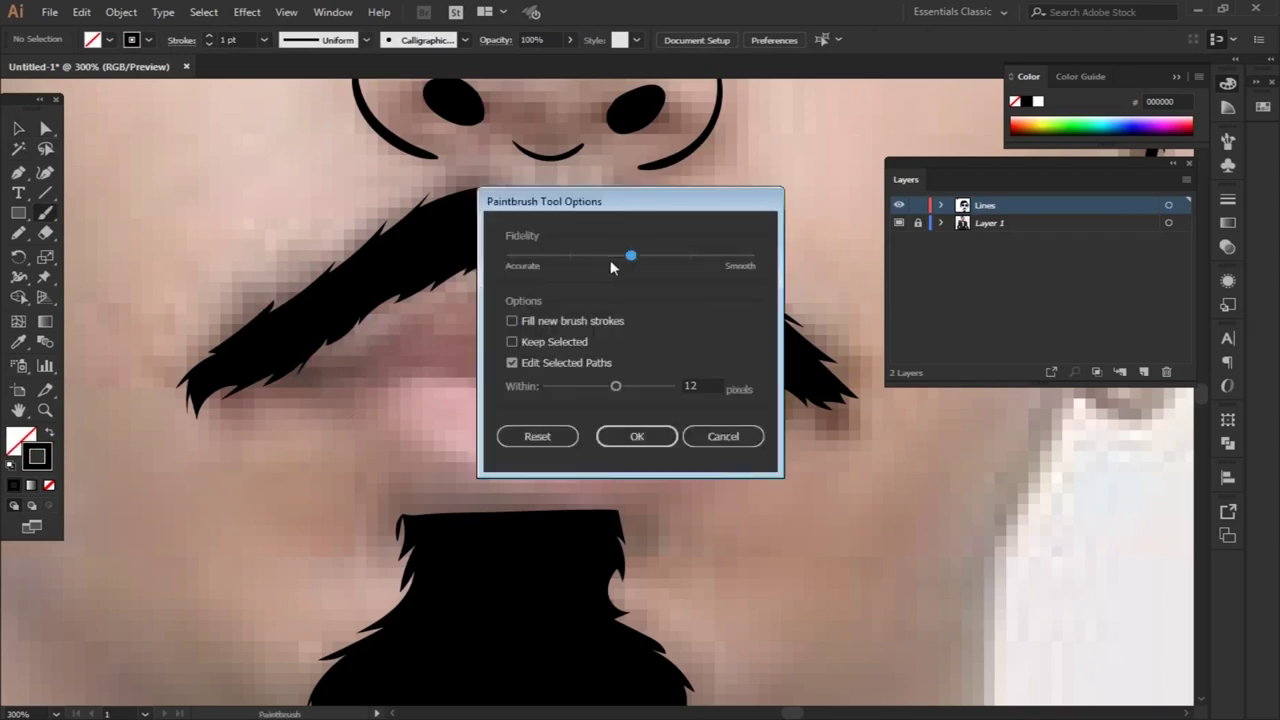
click(636, 436)
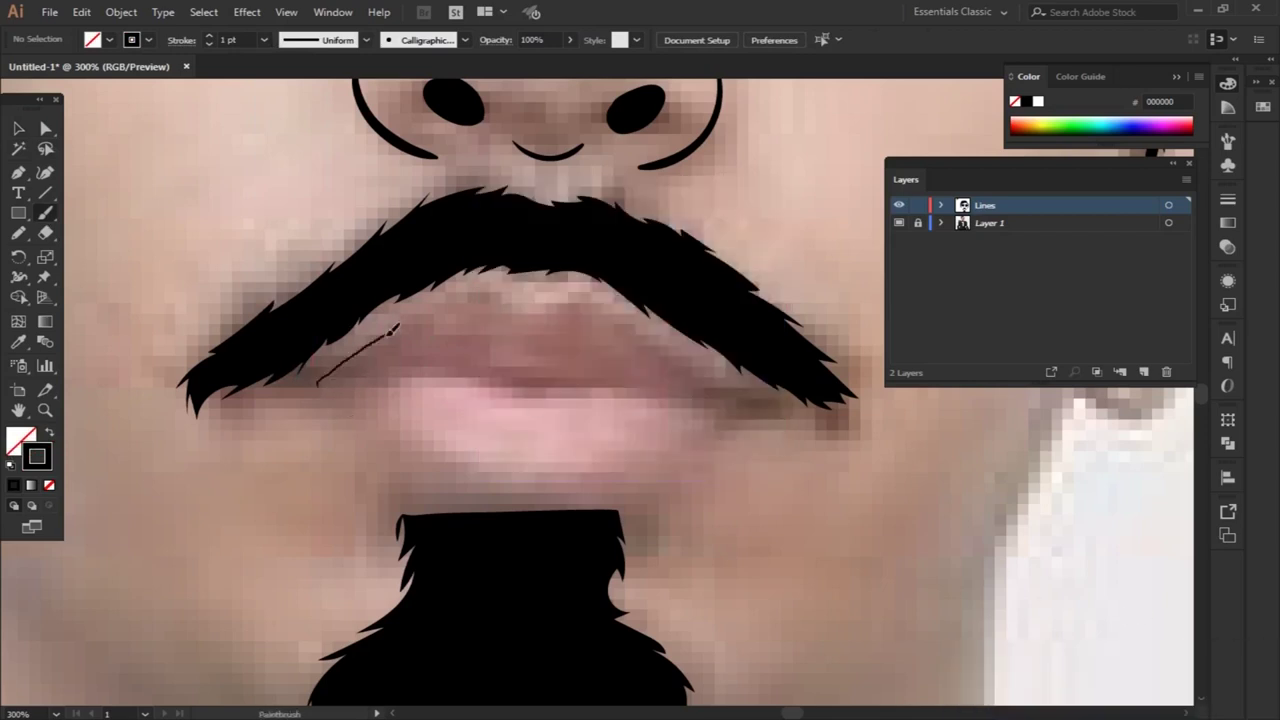
drag(540, 309, 698, 360)
mouse_move(740, 424)
mouse_down()
mouse_move(528, 514)
mouse_move(364, 440)
mouse_up()
drag(452, 292, 458, 294)
drag(364, 378, 714, 400)
key(ctrl+z)
Select the lip outline and set its stroke weight to 3 pt
key(v)
click(323, 309)
click(265, 40)
click(285, 149)
click(531, 451)
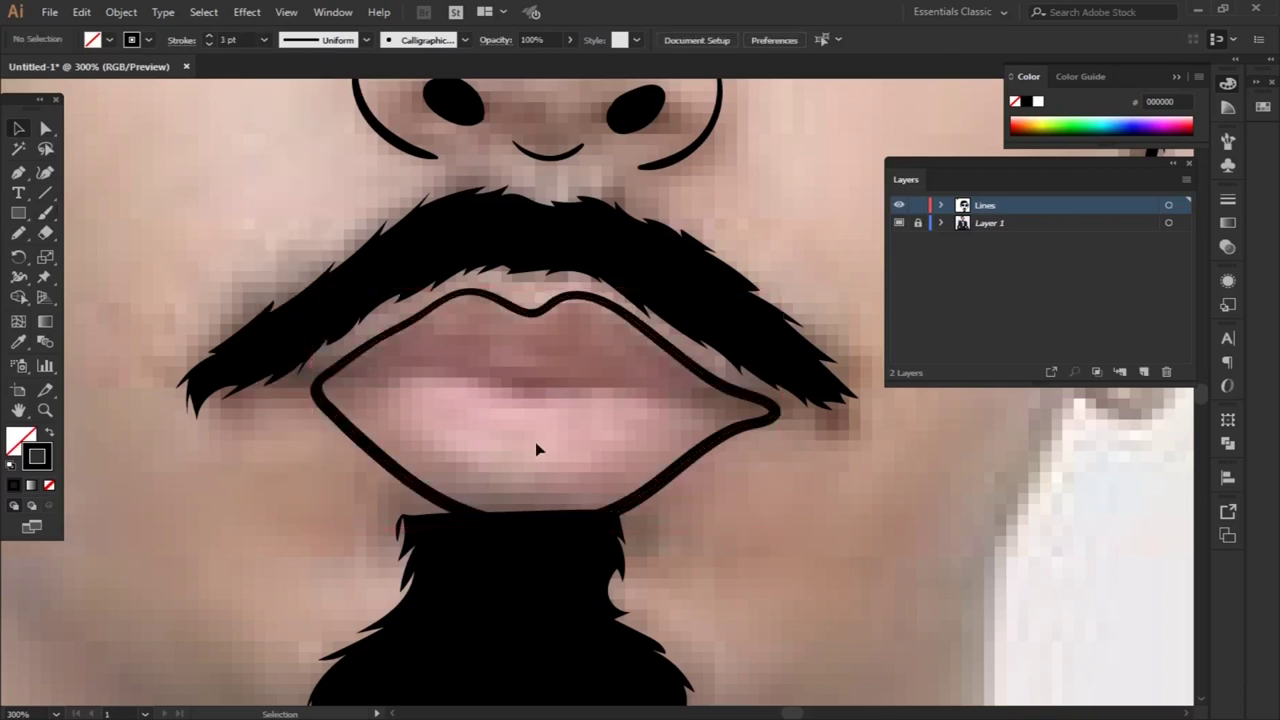
key(a)
key(v)
click(485, 362)
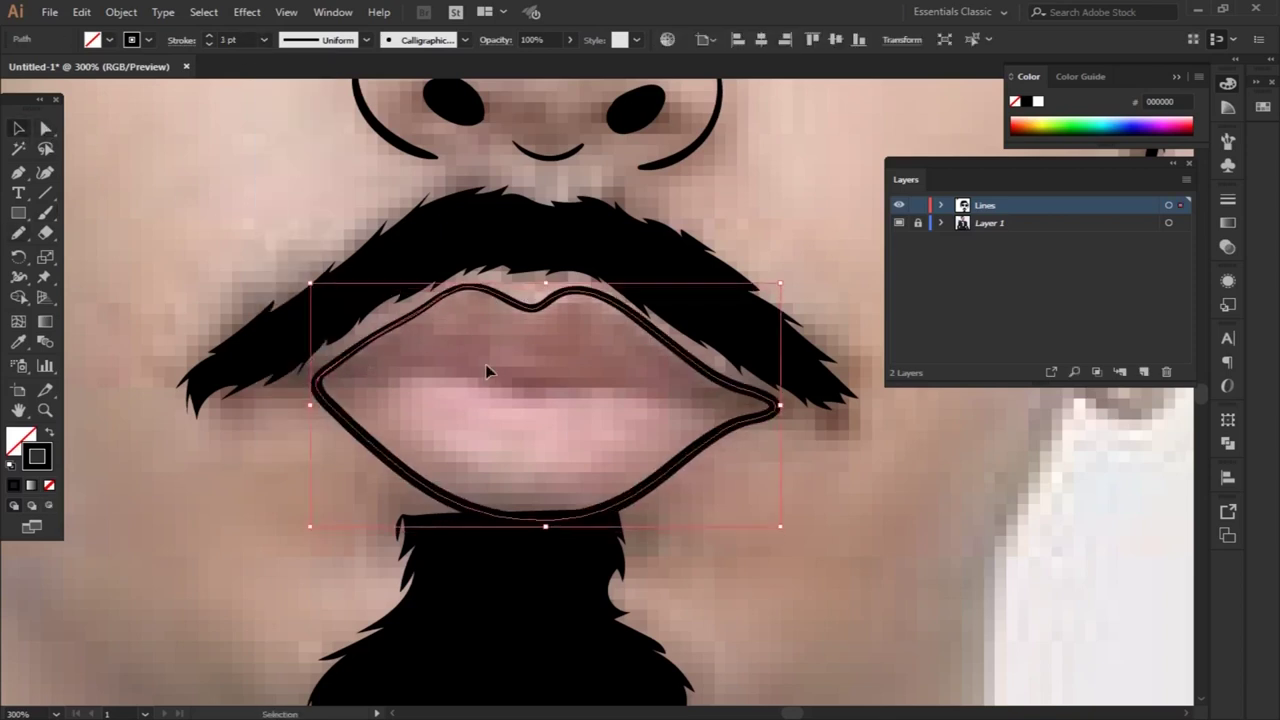
Select the beard and try reshaping its top-left spike, dismissing the delete-point warning
click(766, 483)
click(490, 588)
key(a)
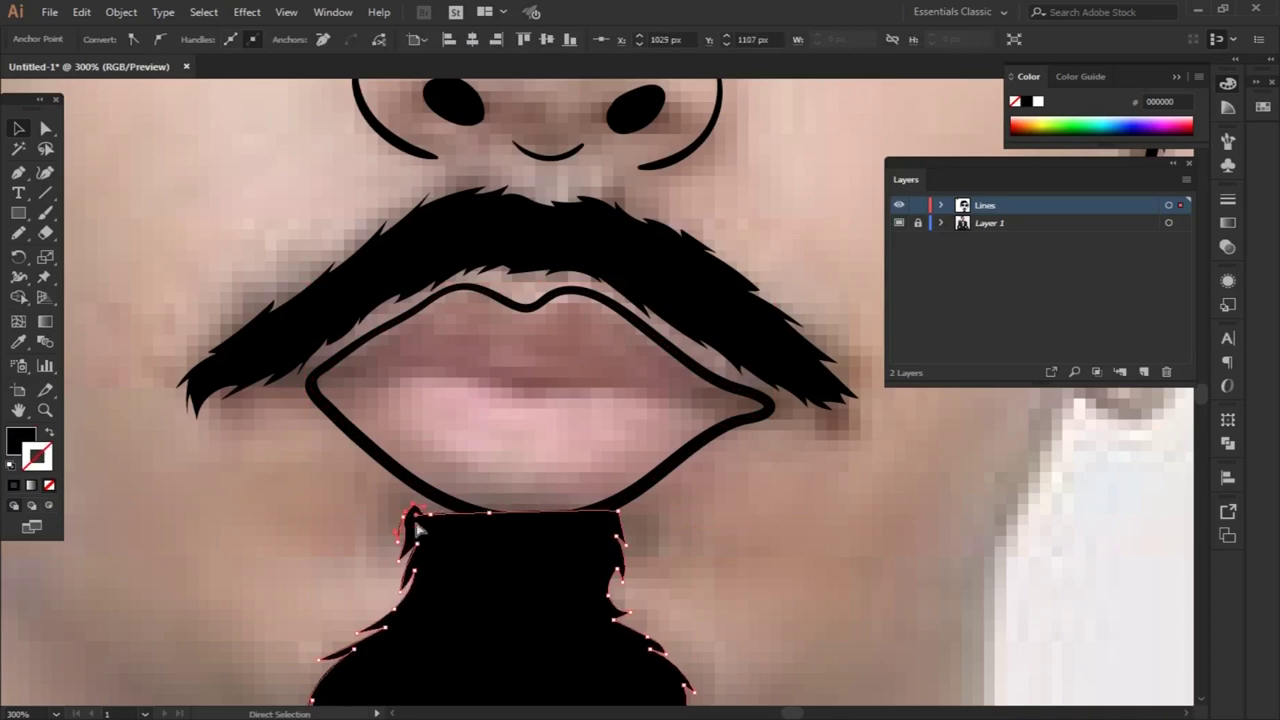
mouse_move(18, 172)
mouse_down()
mouse_move(100, 230)
mouse_move(110, 178)
mouse_up()
click(405, 542)
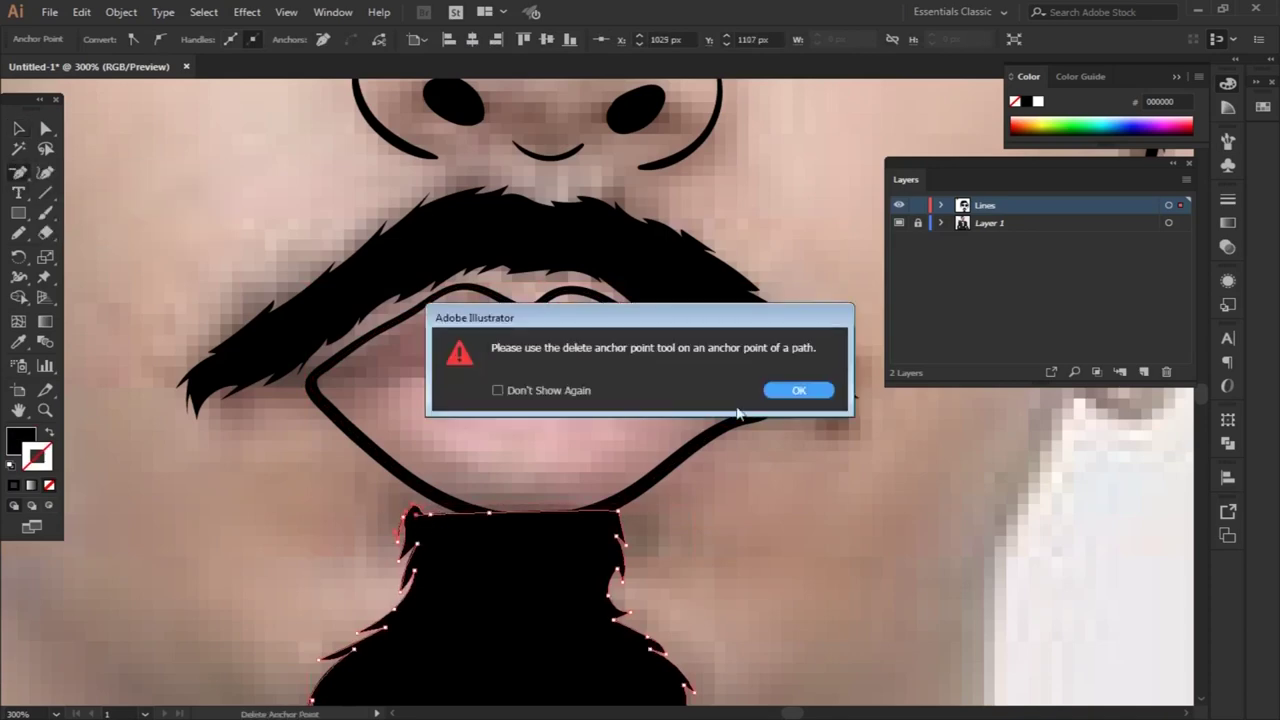
key(Return)
key(v)
click(166, 256)
Remove the anchor points of the beard's top-left spike with the Delete Anchor Point tool
key(p)
ctrl+click(630, 505)
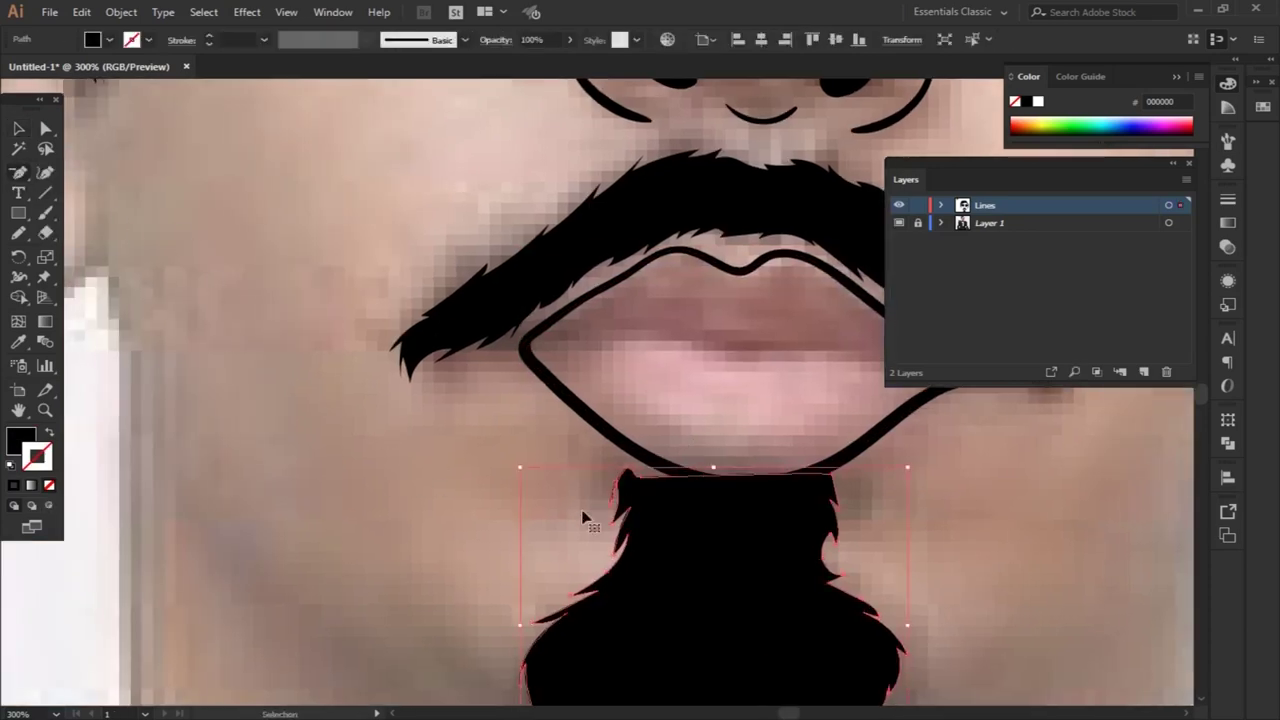
key(ctrl+plus)
key(ctrl+plus)
key(ctrl+plus)
click(318, 376)
key(Return)
click(320, 378)
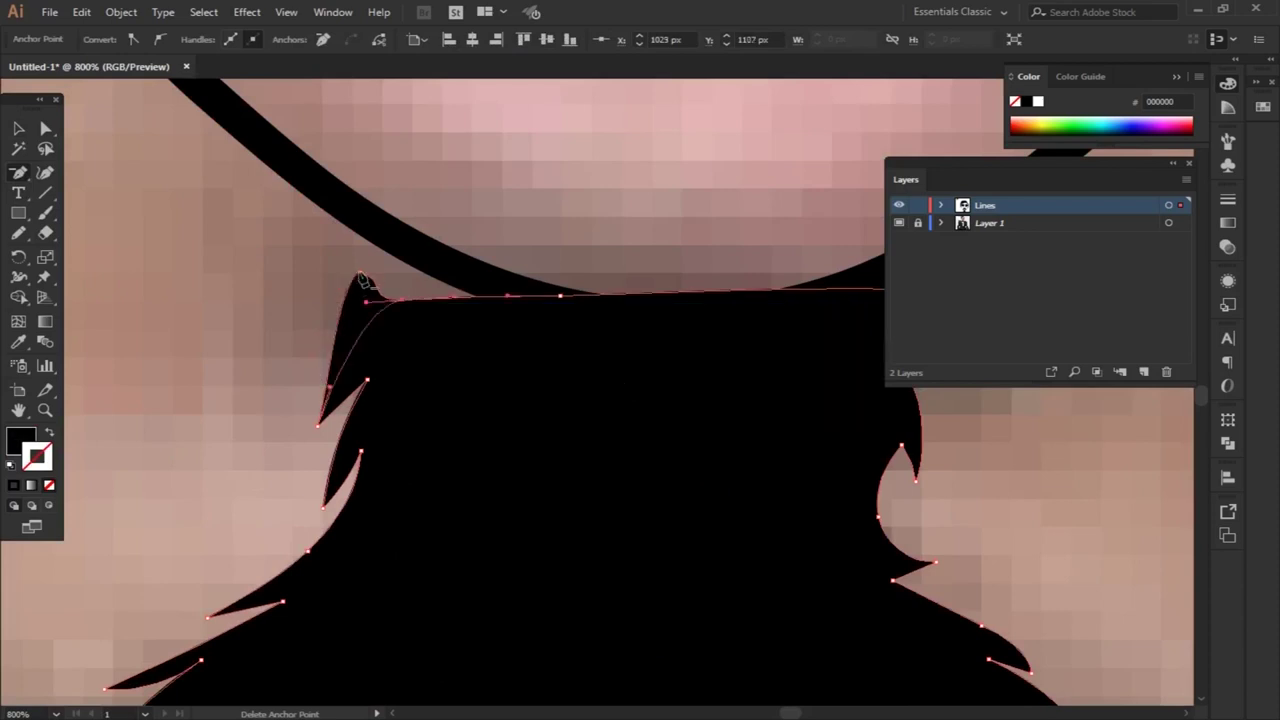
click(358, 273)
click(342, 398)
key(Return)
click(367, 380)
click(318, 425)
Drag the beard's top-left corner point up to meet the lip line
ctrl+click(357, 304)
mouse_move(400, 297)
mouse_down()
mouse_move(395, 265)
mouse_move(393, 368)
mouse_up()
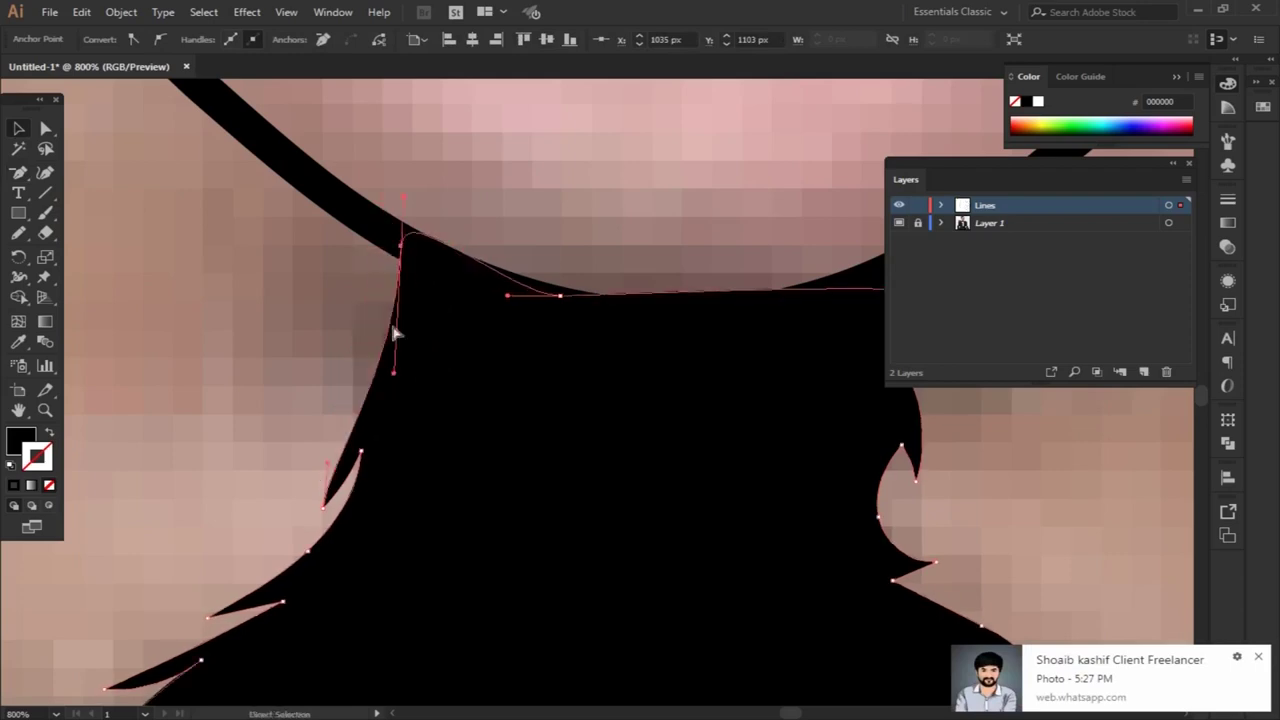
ctrl+click(254, 297)
scroll(637, 394, down, 4)
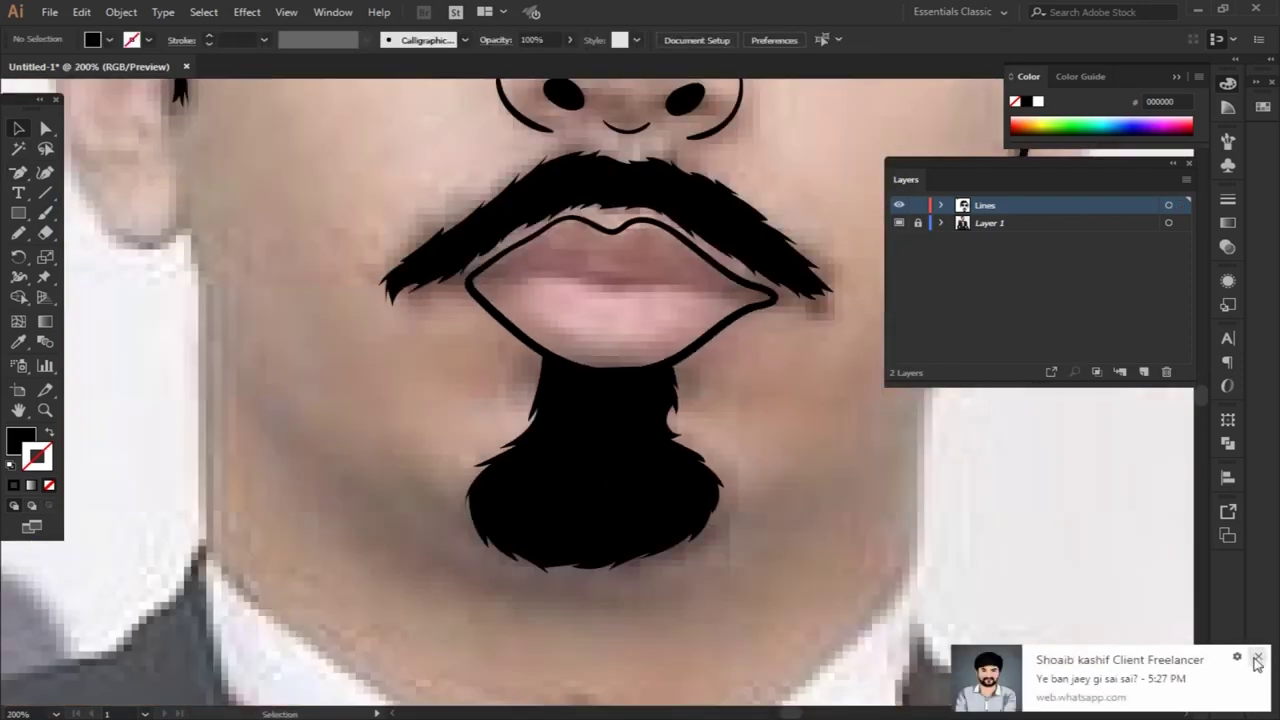
Bring the mouth into view and set up a black 3 pt Paintbrush stroke
drag(698, 345, 698, 410)
scroll(580, 409, up, 2)
scroll(594, 334, down, 3)
scroll(540, 480, up, 4)
key(b)
key(shift+x)
key(shift+x)
key(shift+x)
click(263, 40)
click(285, 150)
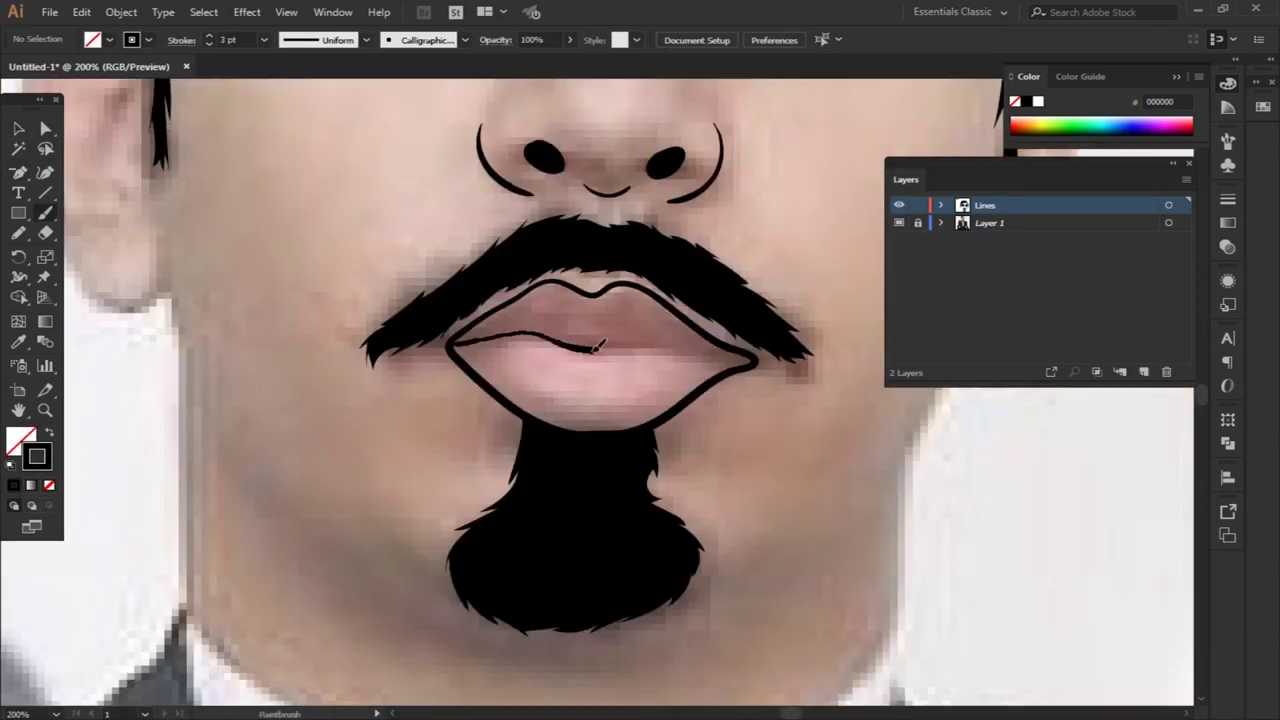
Brush a thick black line where the upper and lower lips meet
scroll(430, 410, up, 2)
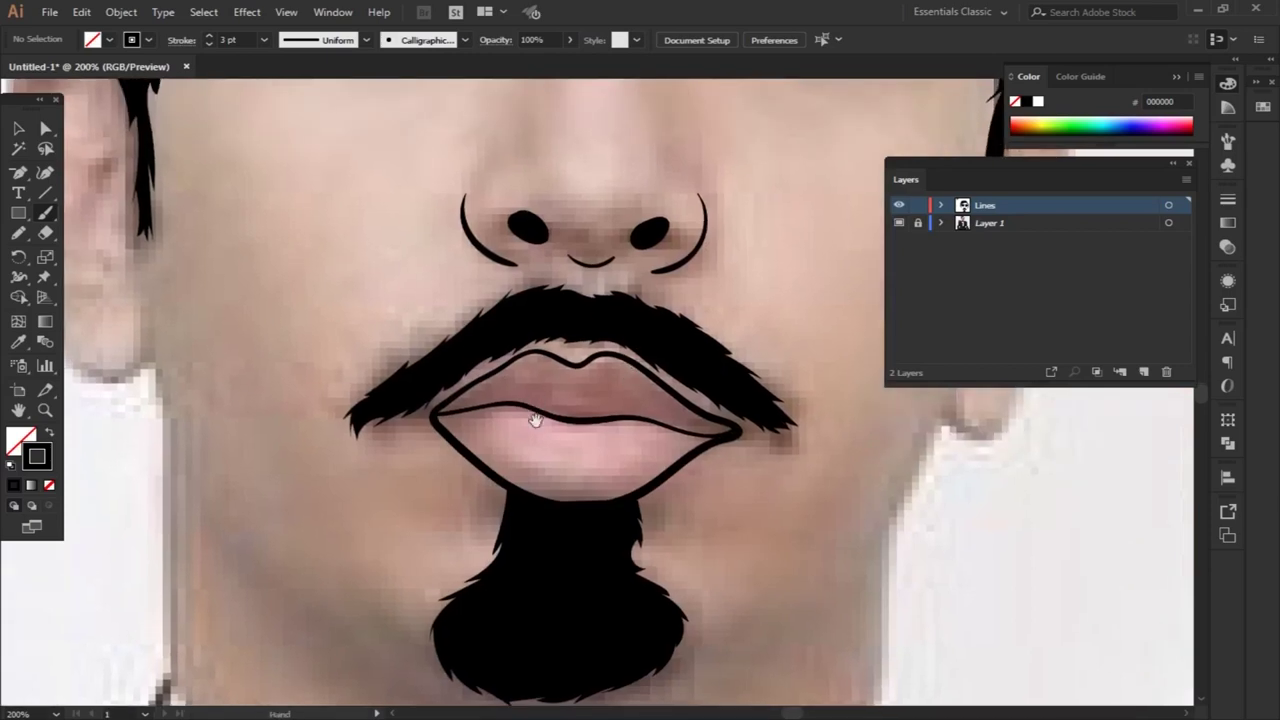
alt+scroll(423, 400, up, 3)
alt+scroll(422, 400, up, 2)
drag(423, 400, 474, 394)
key(ctrl+z)
mouse_move(358, 410)
mouse_down()
mouse_move(735, 432)
mouse_move(901, 425)
mouse_up()
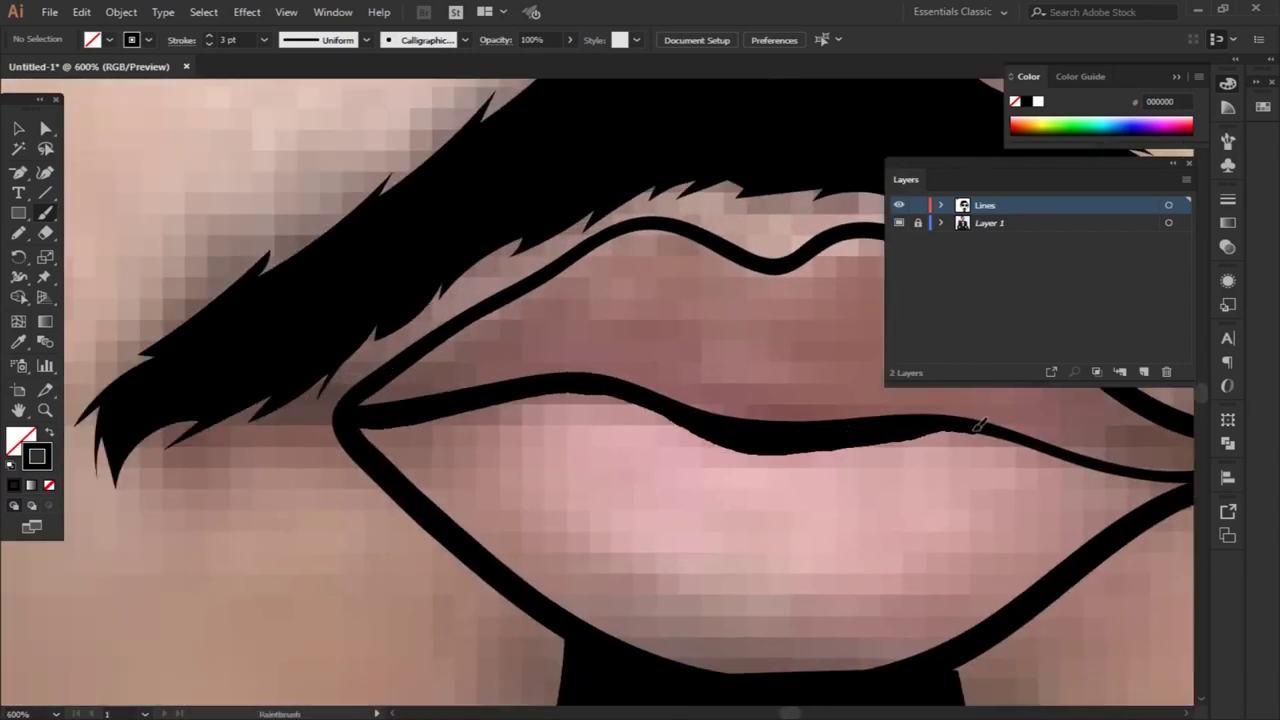
Scroll the view over toward the right ear and jaw
alt+scroll(843, 505, down, 3)
alt+scroll(843, 505, down, 2)
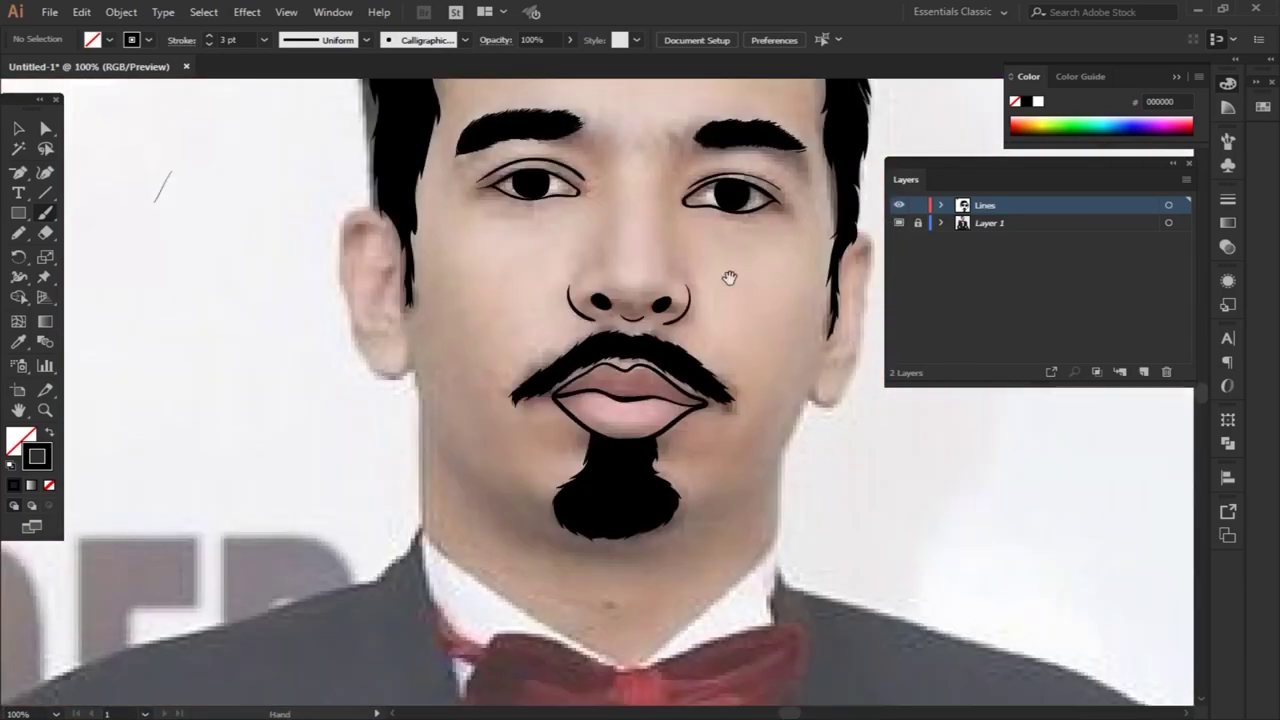
scroll(720, 340, right, 3)
scroll(710, 400, up, 1)
alt+scroll(708, 410, up, 2)
scroll(491, 386, up, 2)
scroll(491, 386, right, 2)
scroll(577, 187, left, 1)
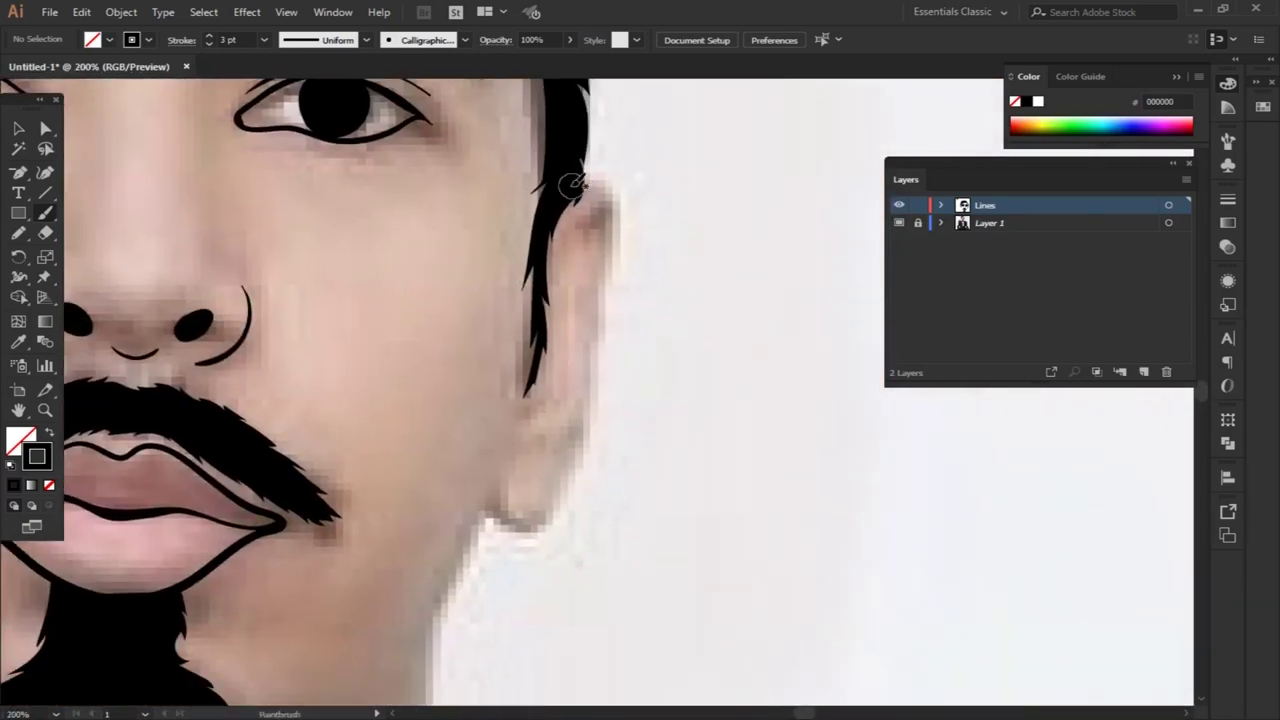
Trace the ear and jawline in black down the side of the neck
drag(604, 180, 428, 694)
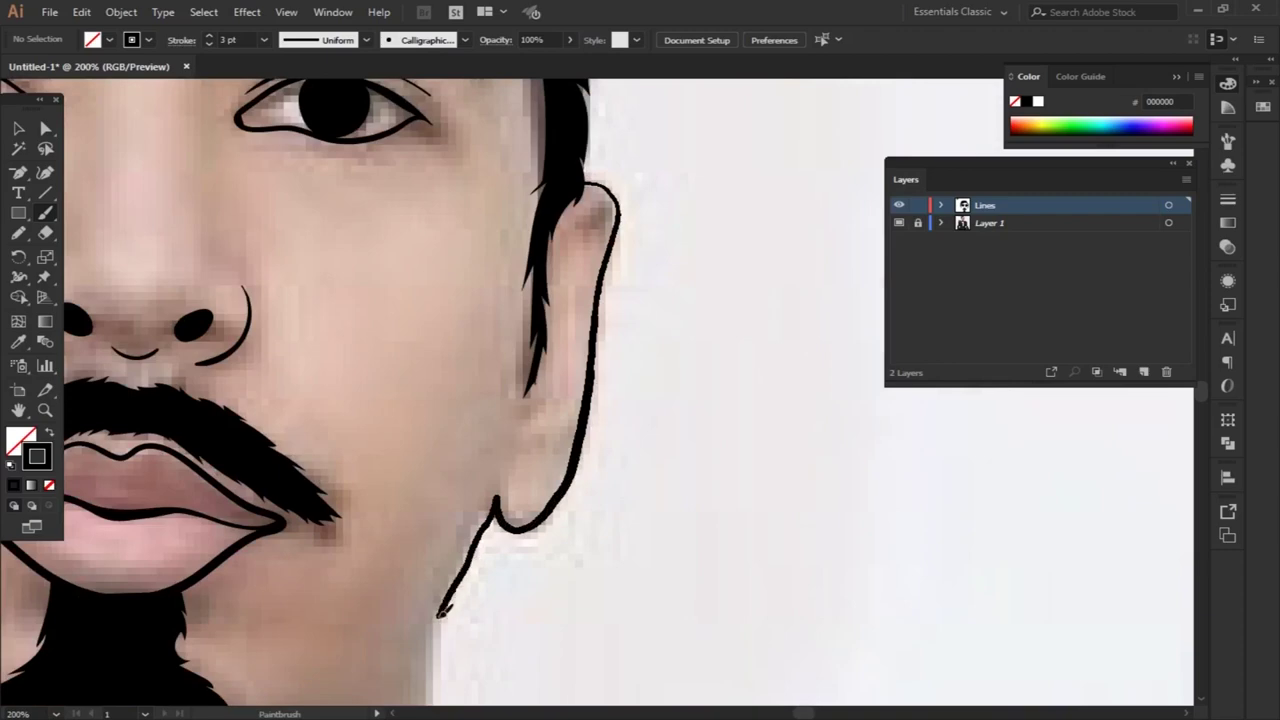
scroll(480, 618, down, 5)
scroll(480, 618, left, 3)
mouse_move(619, 285)
mouse_down()
mouse_move(563, 497)
mouse_move(370, 670)
mouse_move(212, 642)
mouse_move(61, 541)
mouse_up()
scroll(300, 550, left, 7)
scroll(300, 550, up, 2)
scroll(508, 560, up, 3)
scroll(508, 560, left, 1)
Outline the left ear down to the neck, undoing misplaced ear, neck and collar strokes
mouse_move(422, 160)
mouse_down()
mouse_move(314, 214)
mouse_move(350, 388)
mouse_move(420, 494)
mouse_up()
key(ctrl+z)
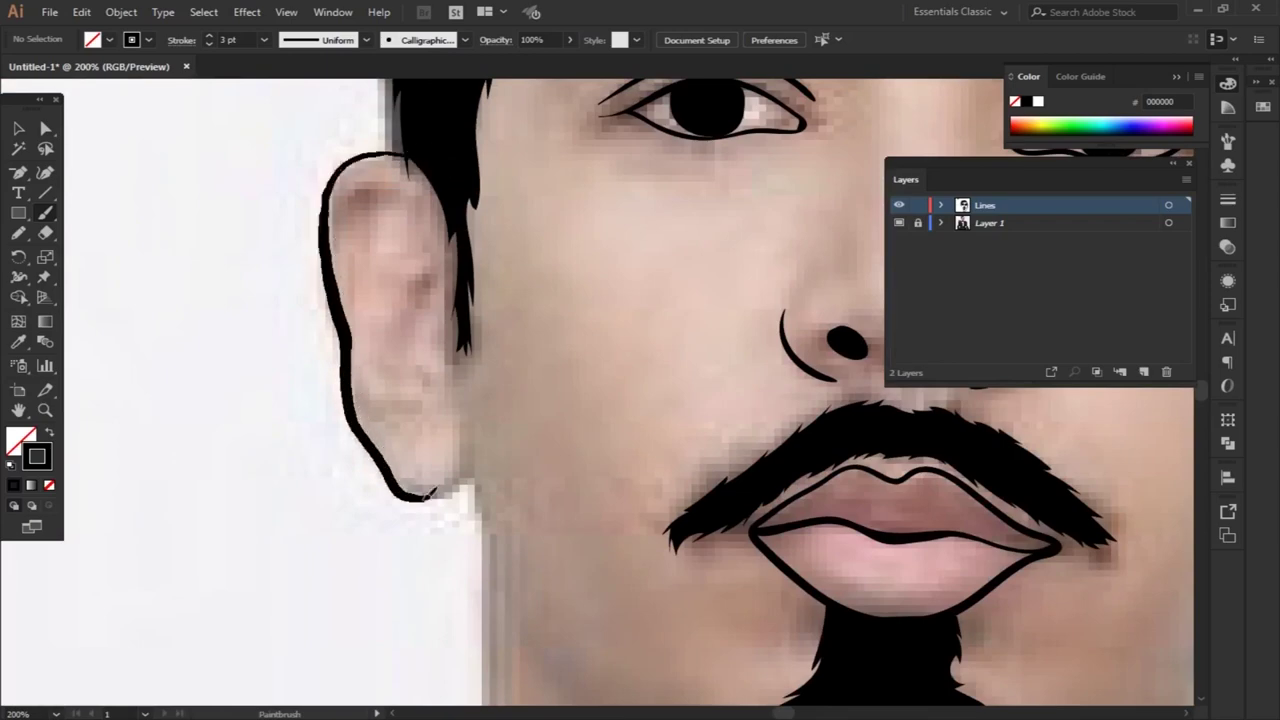
mouse_move(472, 424)
mouse_down()
mouse_move(451, 182)
mouse_move(466, 498)
mouse_up()
key(ctrl+z)
drag(444, 182, 496, 600)
scroll(496, 600, down, 5)
mouse_move(390, 300)
mouse_down()
mouse_move(638, 490)
mouse_move(400, 314)
mouse_up()
key(ctrl+z)
key(ctrl+z)
Outline the shirt collar, both bow tie wings and the right edge of its knot
drag(462, 345, 608, 323)
mouse_move(533, 298)
mouse_down()
mouse_move(523, 350)
mouse_move(588, 482)
mouse_up()
mouse_move(683, 515)
mouse_down()
mouse_move(1150, 506)
mouse_move(675, 500)
mouse_move(822, 478)
mouse_move(795, 605)
mouse_move(747, 667)
mouse_up()
drag(747, 667, 812, 462)
drag(766, 508, 590, 490)
mouse_move(480, 512)
mouse_down()
mouse_move(285, 540)
mouse_move(185, 410)
mouse_move(130, 300)
mouse_move(256, 314)
mouse_up()
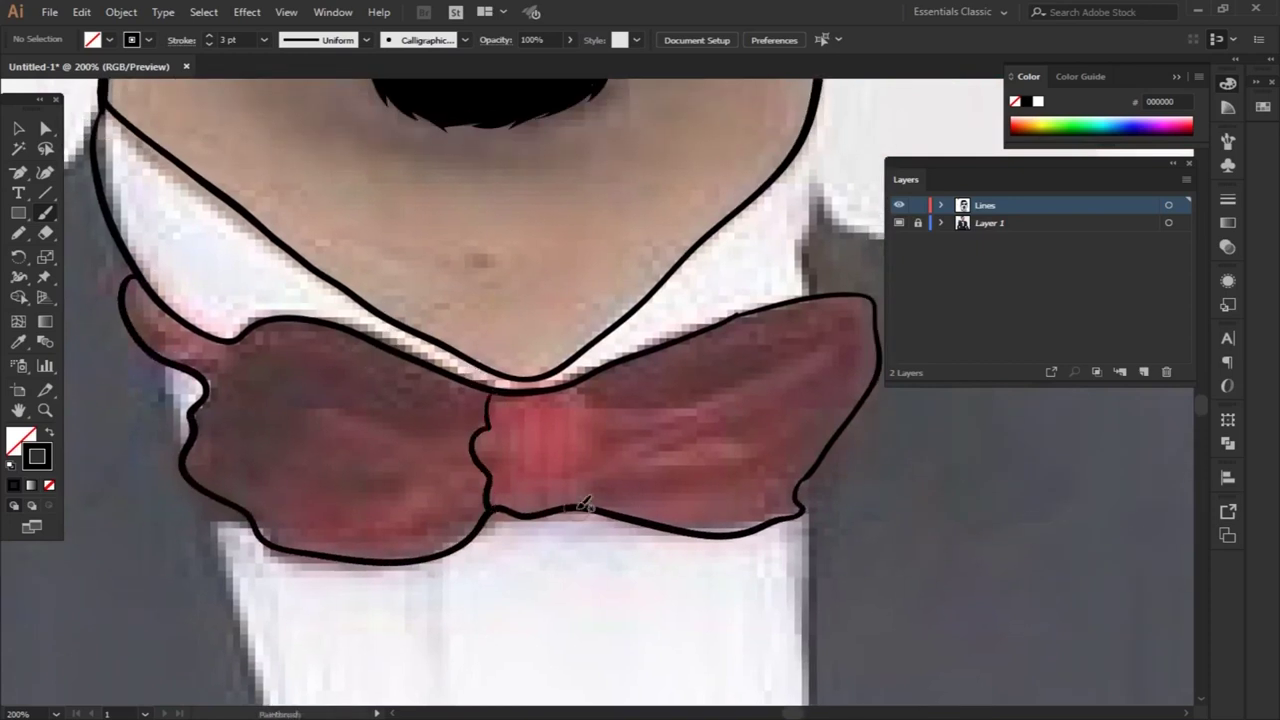
drag(584, 506, 565, 388)
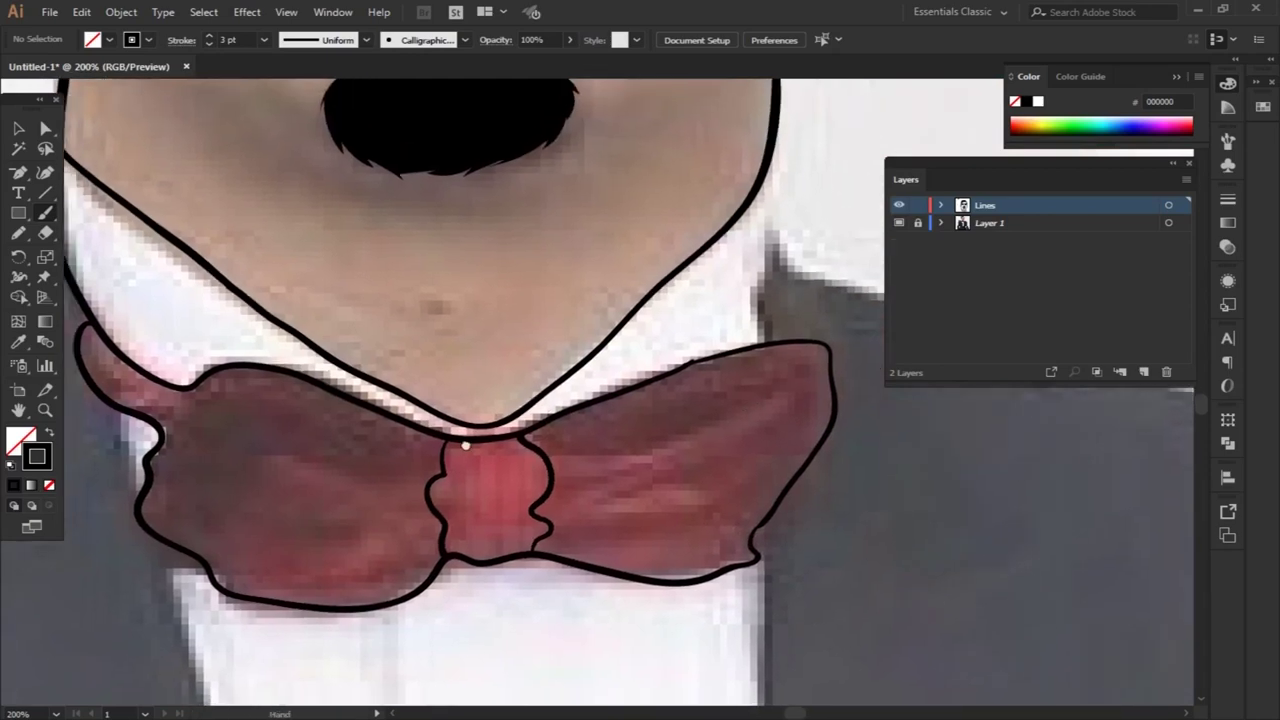
Trace the jacket's shoulder line outward and down-left from the neck
scroll(660, 374, left, 10)
scroll(660, 374, up, 3)
mouse_move(716, 243)
mouse_down()
mouse_move(698, 302)
mouse_move(600, 375)
mouse_move(26, 560)
mouse_up()
drag(159, 567, 710, 325)
drag(577, 318, 420, 445)
key(ctrl+z)
drag(590, 310, 430, 425)
key(ctrl+minus)
Trace the jacket's left shoulder edge, redoing the first overlong stroke
scroll(514, 406, down, 2)
mouse_move(500, 240)
mouse_down()
mouse_move(366, 349)
mouse_move(315, 645)
mouse_up()
key(ctrl+z)
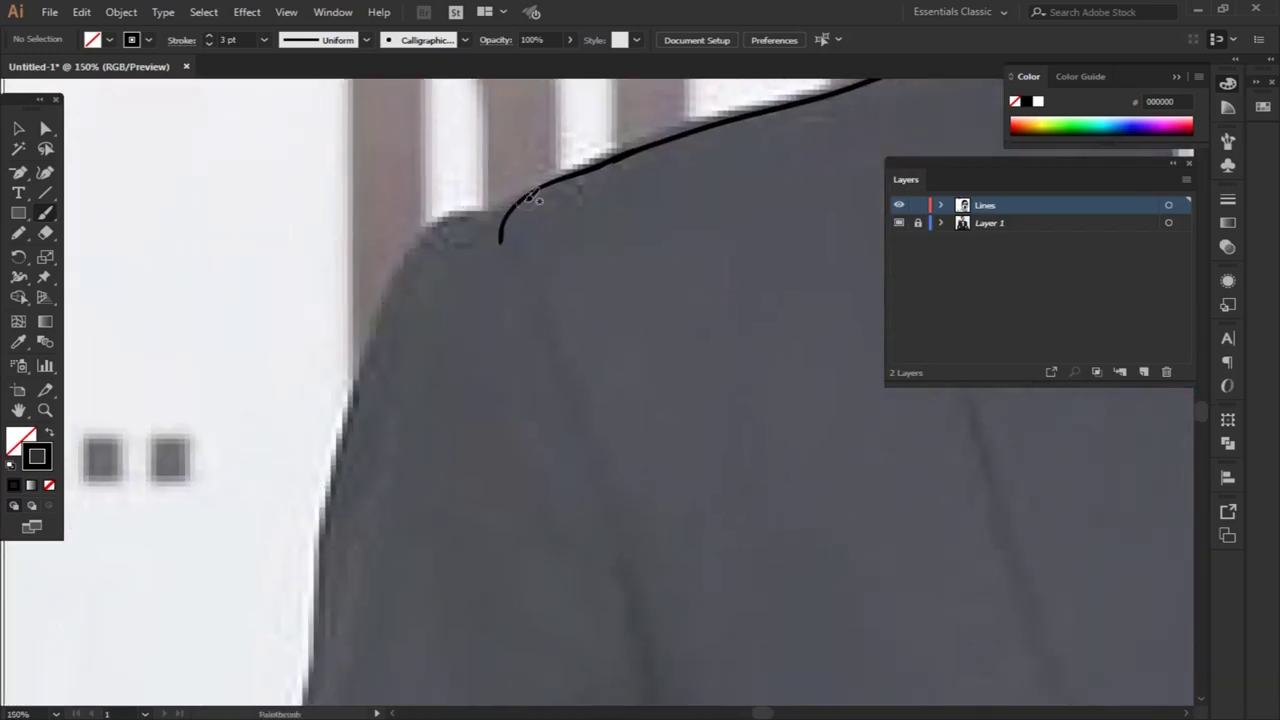
key(ctrl+minus)
scroll(451, 517, left, 2)
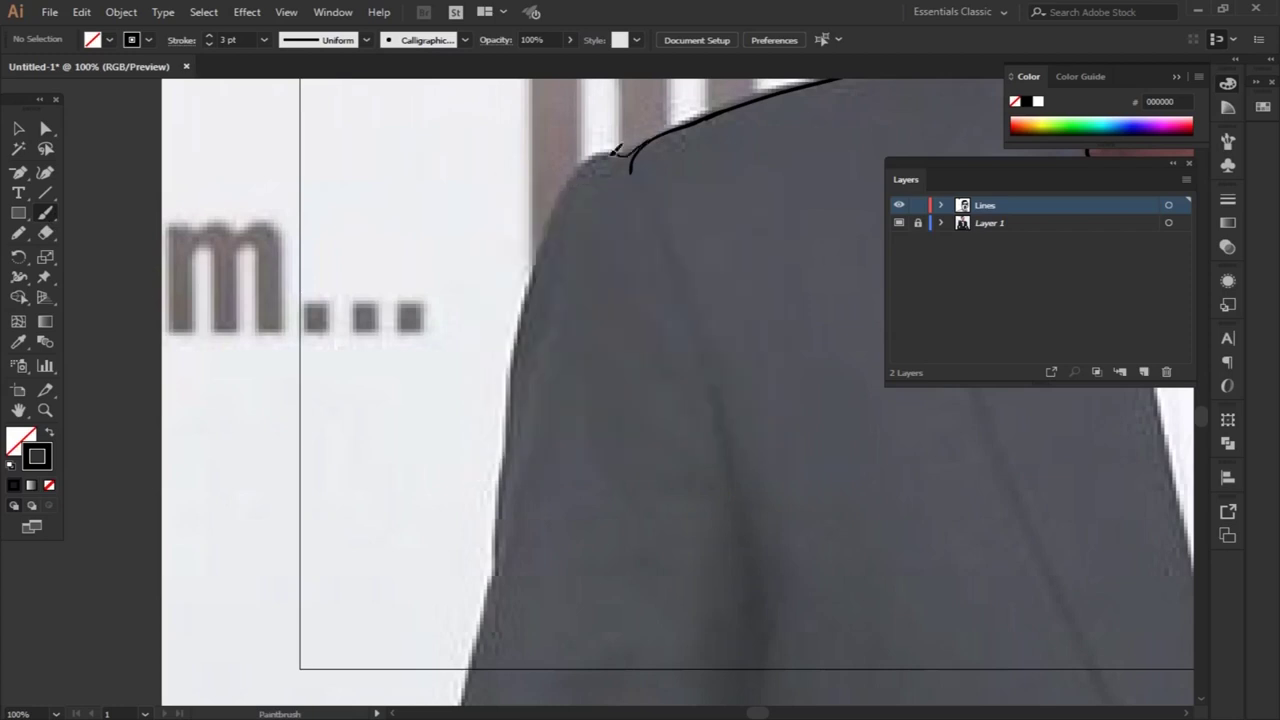
drag(623, 150, 448, 706)
scroll(592, 374, right, 1)
scroll(560, 370, up, 4)
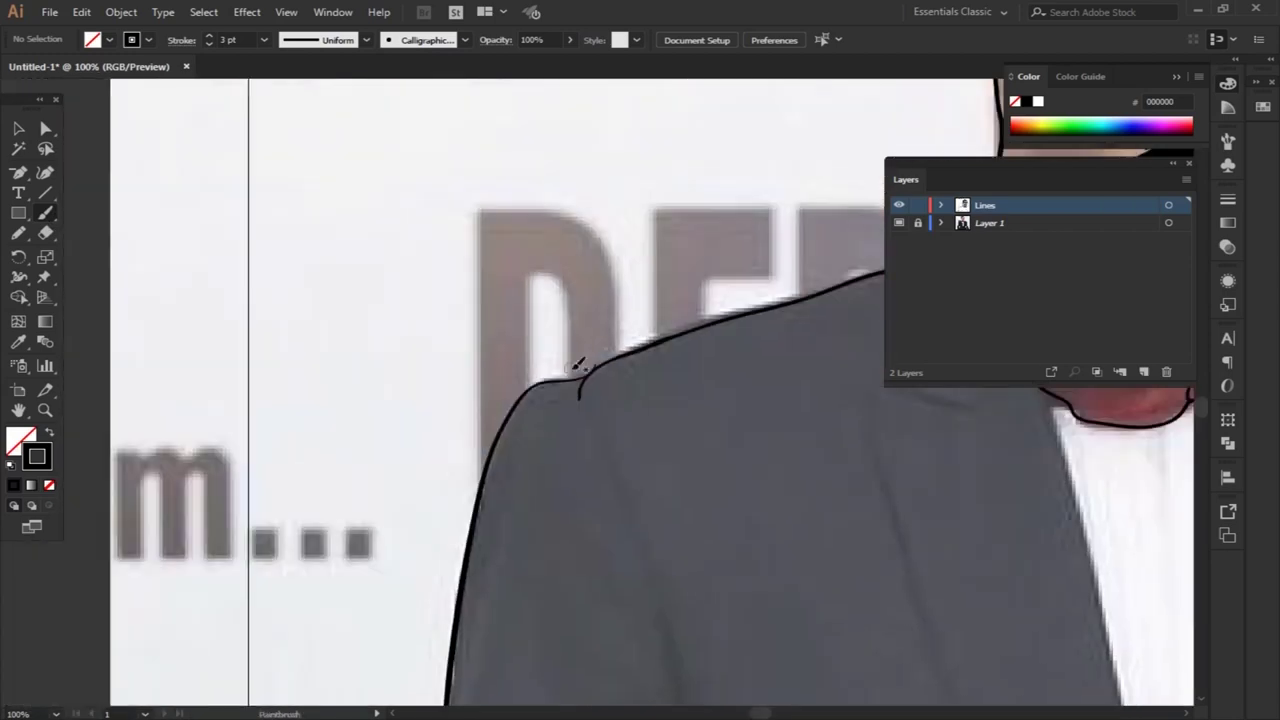
key(ctrl+plus)
key(ctrl+plus)
Drag the shoulder path's anchor with Direct Selection so the shoulder curves join smoothly
key(a)
click(562, 314)
drag(562, 314, 590, 282)
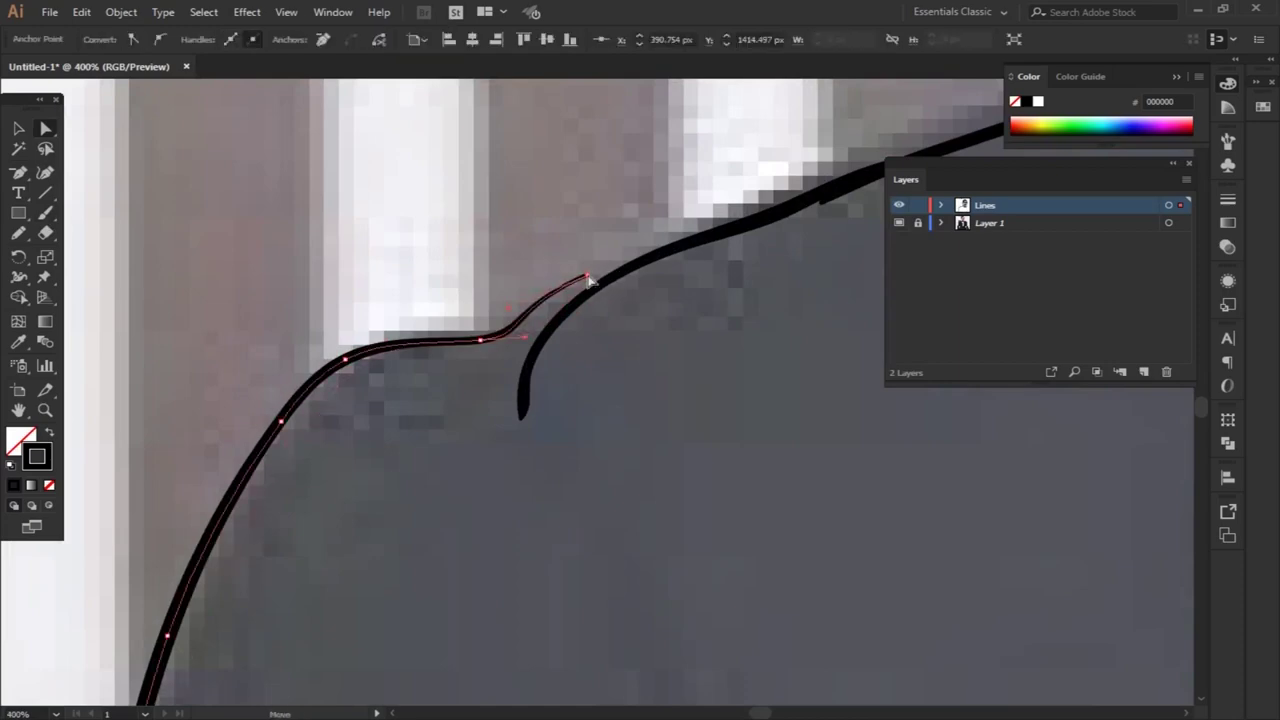
key(ctrl+shift+a)
scroll(349, 397, down, 4)
scroll(589, 378, up, 2)
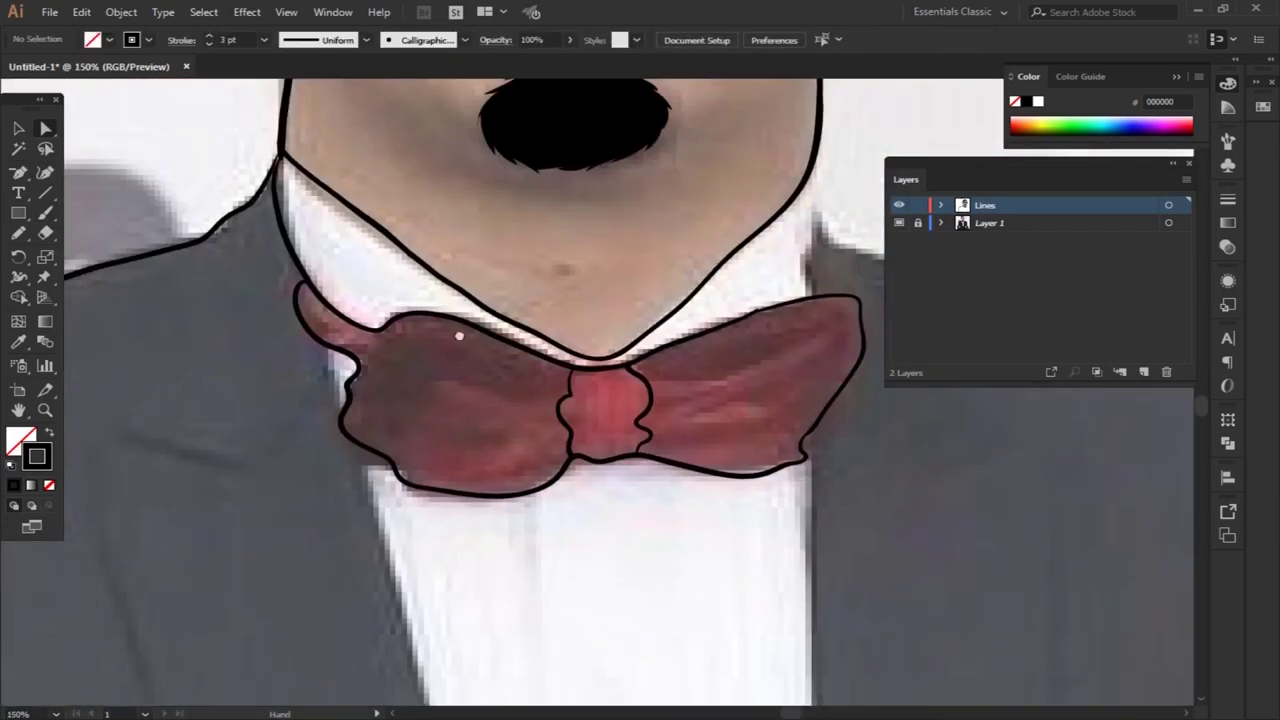
scroll(589, 378, up, 3)
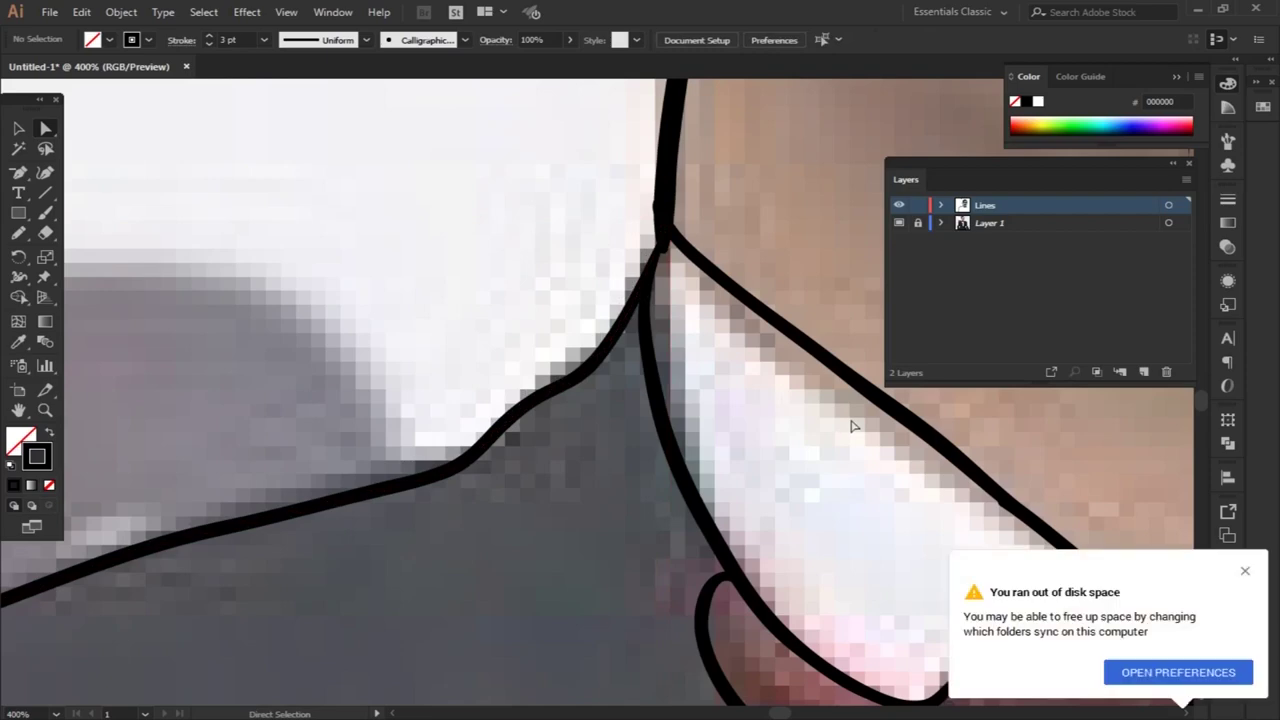
key(ctrl+minus)
Paint the right shoulder line out from the neck with the Paintbrush
key(b)
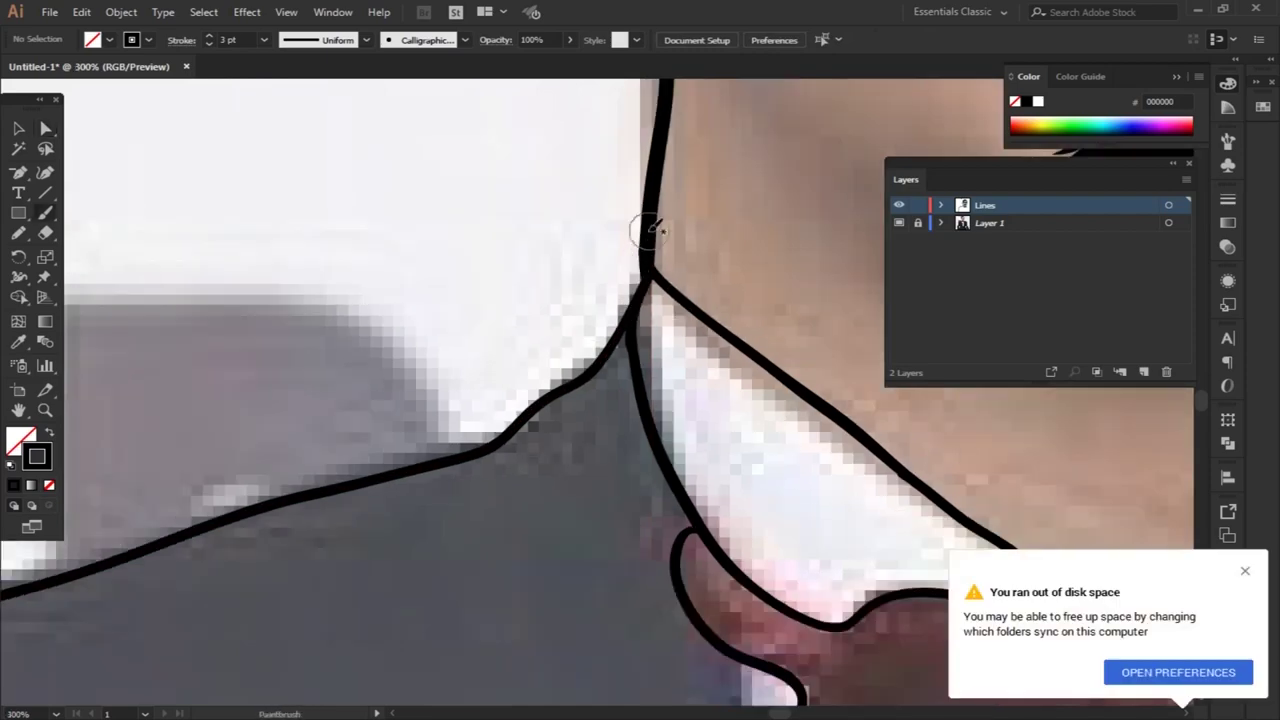
scroll(691, 437, right, 5)
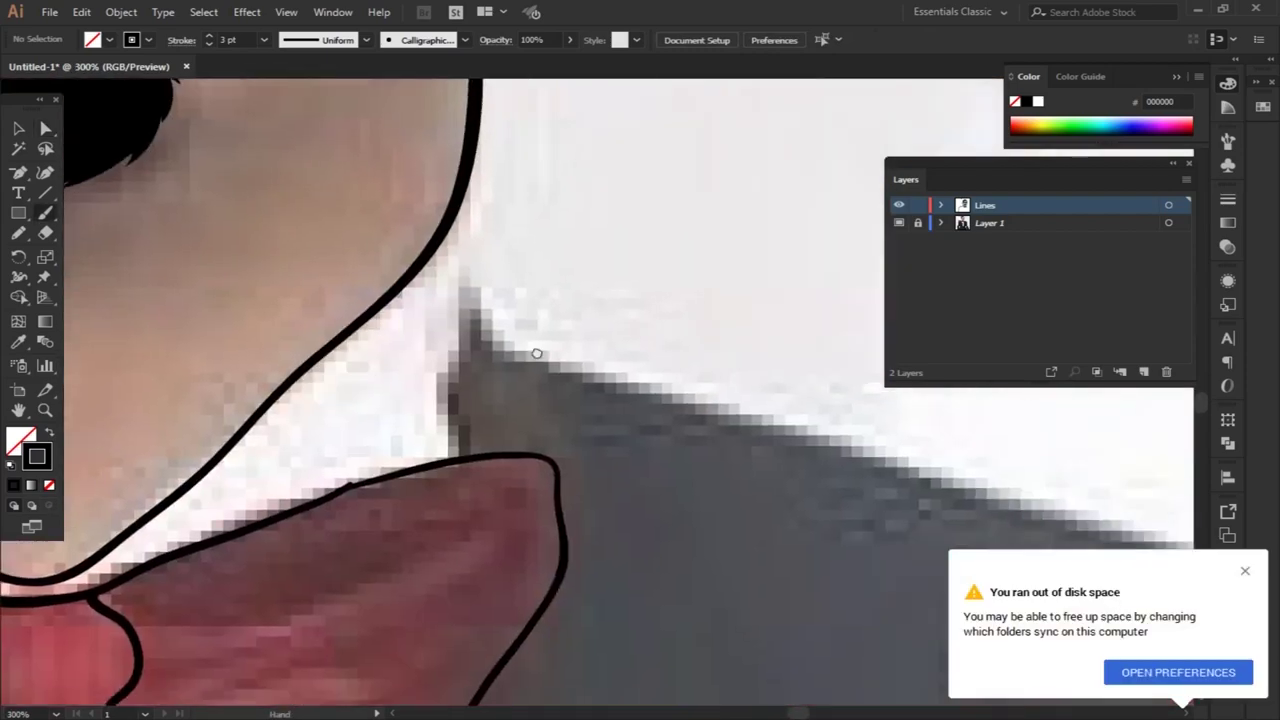
mouse_move(398, 140)
mouse_down()
mouse_move(557, 400)
mouse_move(929, 520)
mouse_up()
key(ctrl+minus)
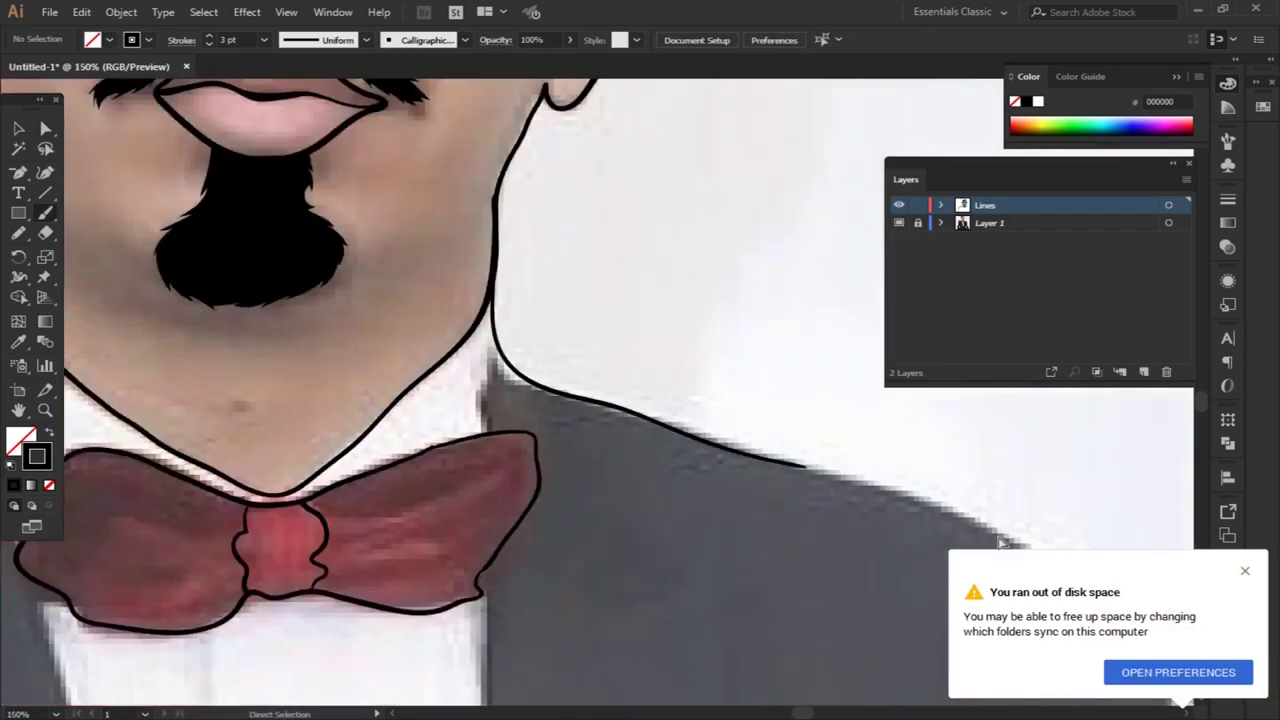
key(ctrl+minus)
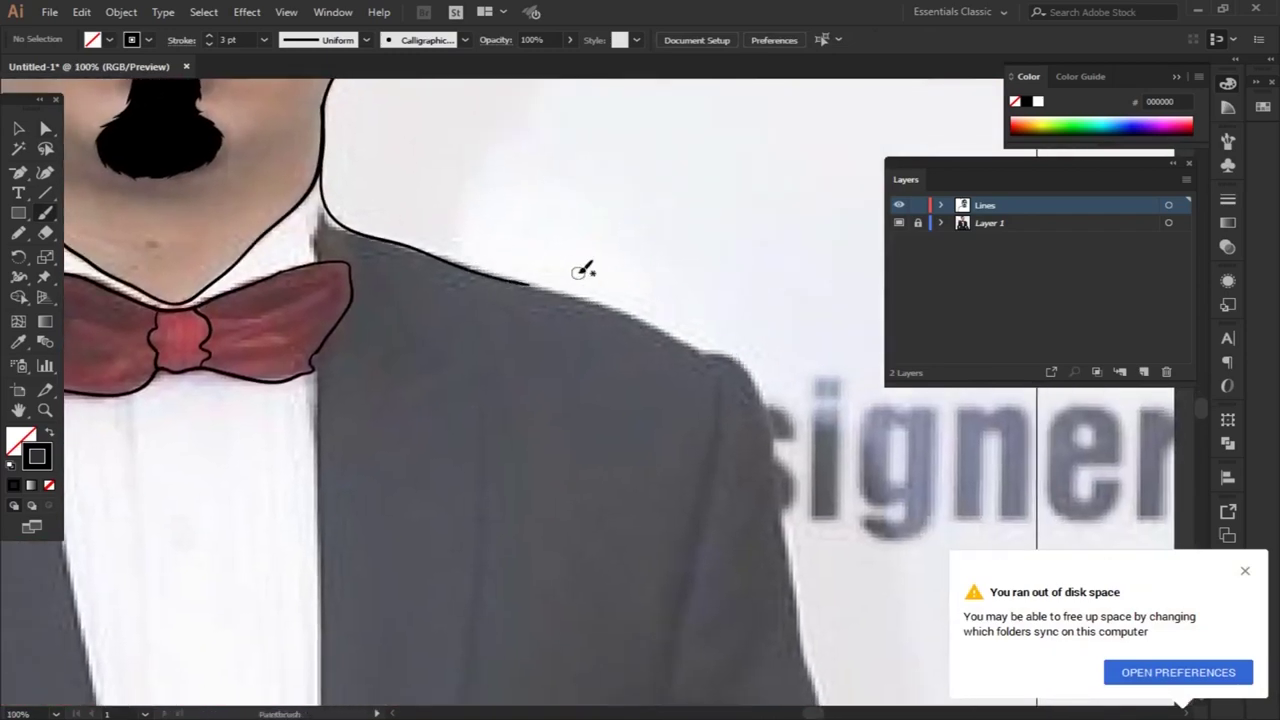
alt+scroll(580, 271, up, 1)
click(264, 40)
Set the stroke to 6 pt and trace the jacket's side edges down to its bottom
click(285, 200)
mouse_move(191, 129)
mouse_down()
mouse_move(335, 283)
mouse_move(885, 695)
mouse_move(707, 189)
mouse_move(749, 471)
mouse_move(822, 695)
mouse_up()
mouse_move(822, 695)
mouse_down()
mouse_move(723, 314)
mouse_move(803, 712)
mouse_move(683, 304)
mouse_move(708, 478)
mouse_up()
scroll(766, 511, down, 5)
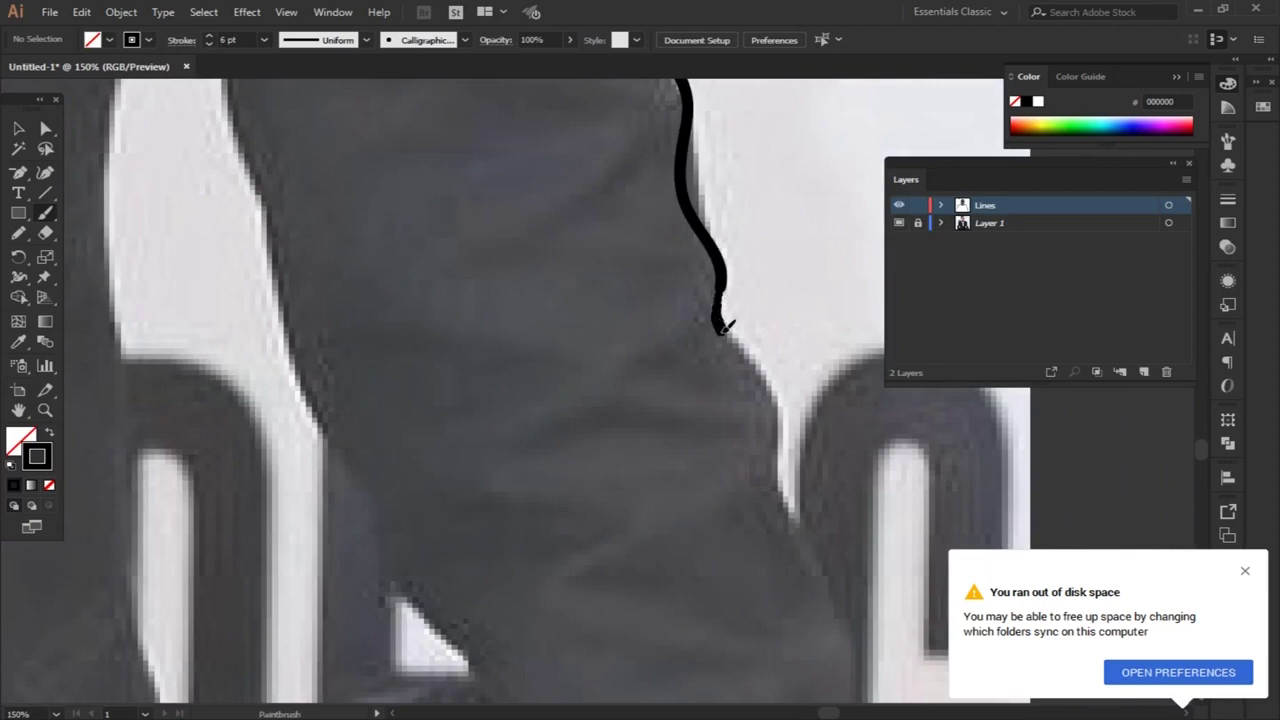
drag(718, 318, 837, 598)
scroll(837, 598, down, 5)
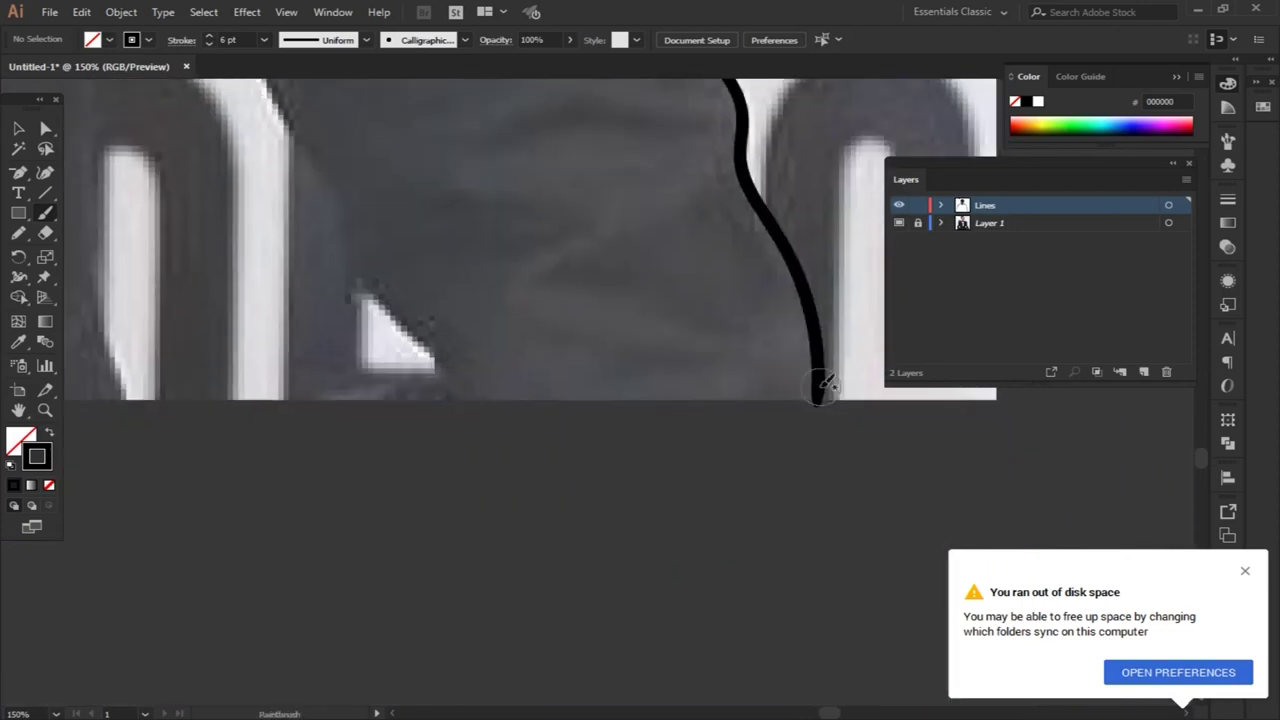
drag(425, 206, 643, 375)
key(ctrl+minus)
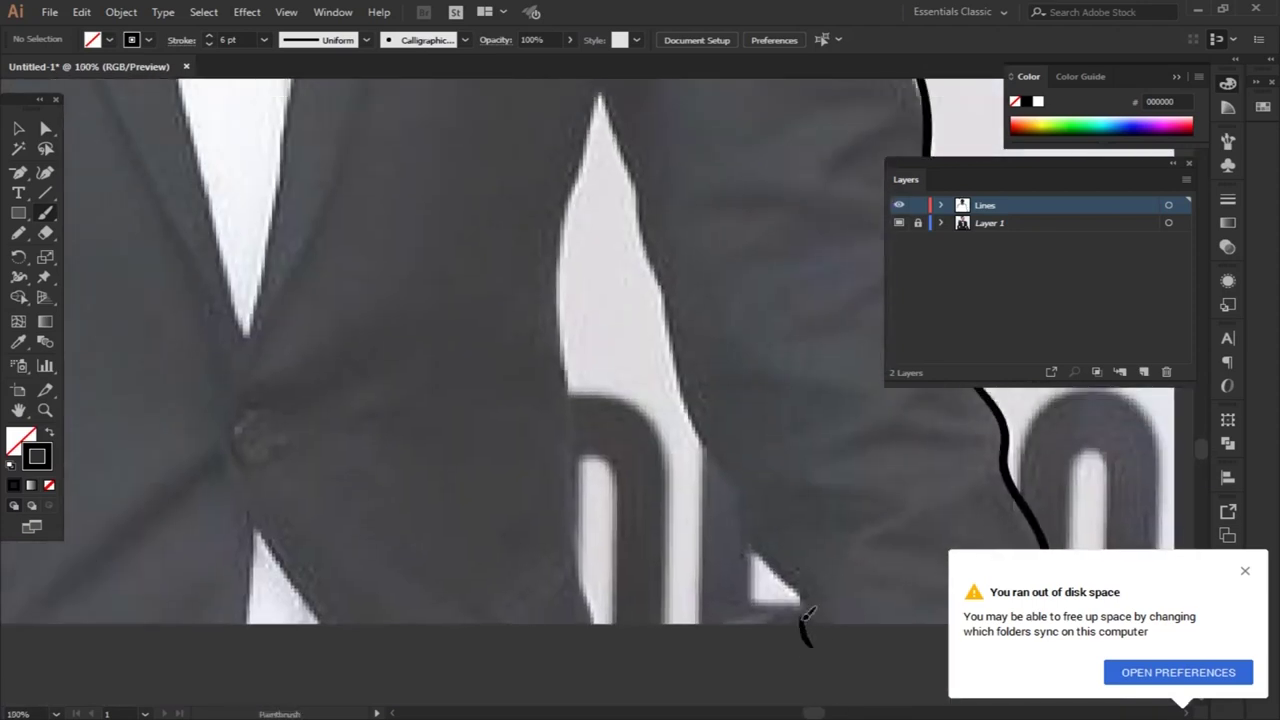
drag(731, 470, 643, 240)
drag(600, 88, 586, 686)
Draw the lapel edge down to the button and zoom out to check the jacket
scroll(571, 423, up, 5)
scroll(601, 341, up, 5)
scroll(601, 341, down, 3)
scroll(586, 346, down, 5)
drag(661, 468, 656, 462)
drag(643, 418, 768, 552)
scroll(700, 450, up, 5)
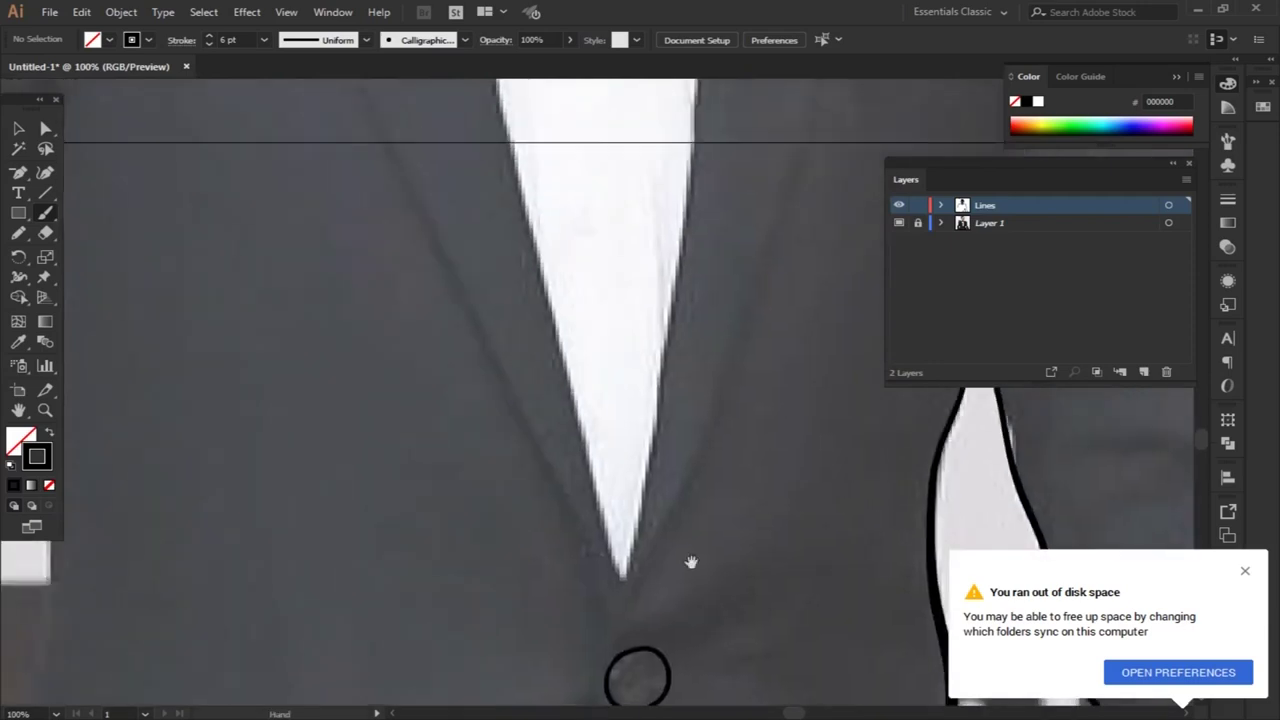
key(ctrl+minus)
key(ctrl+minus)
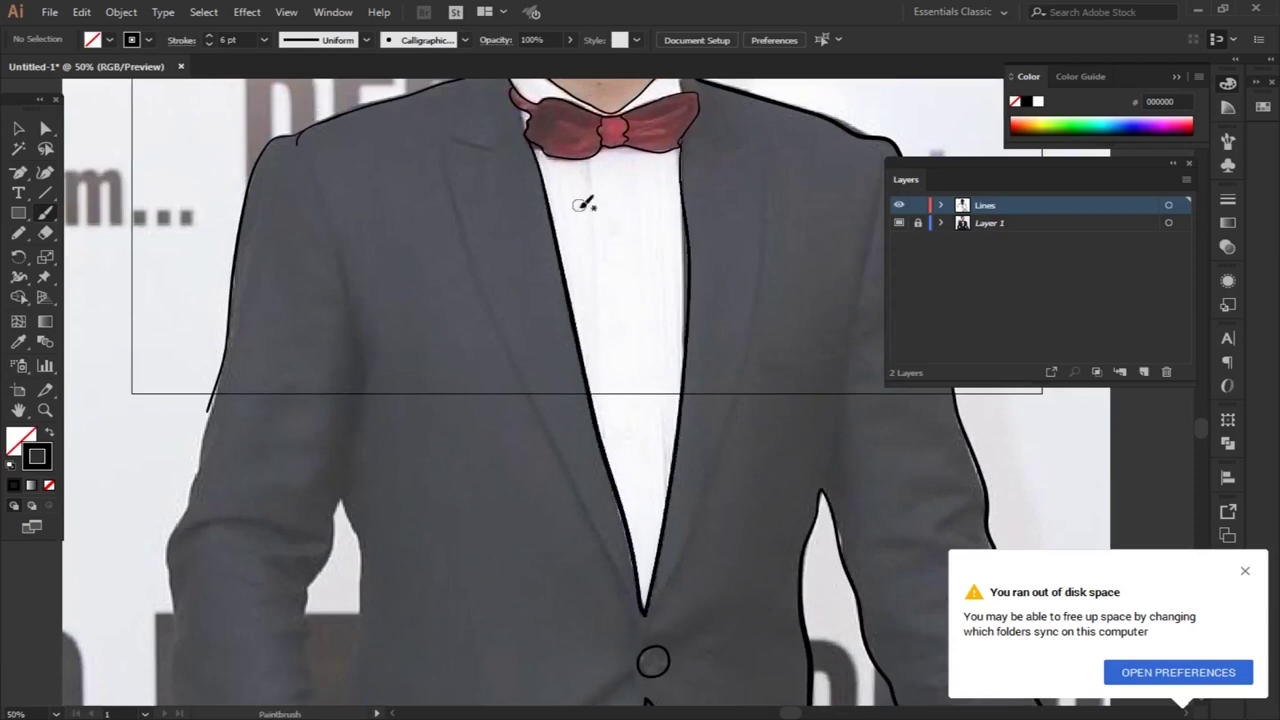
scroll(528, 113, down, 2)
Trace along the right lapel's edge after selecting and deselecting its existing line
key(ctrl+plus)
key(ctrl+plus)
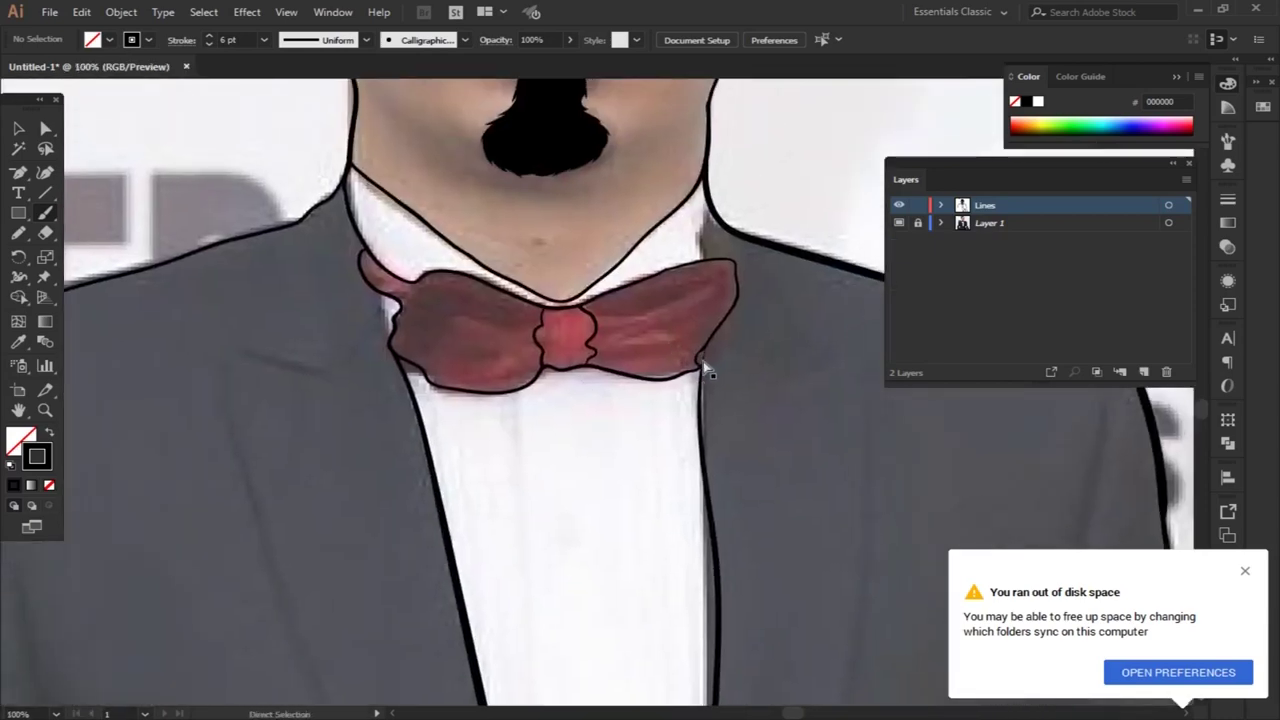
click(704, 368)
key(b)
ctrl+click(563, 345)
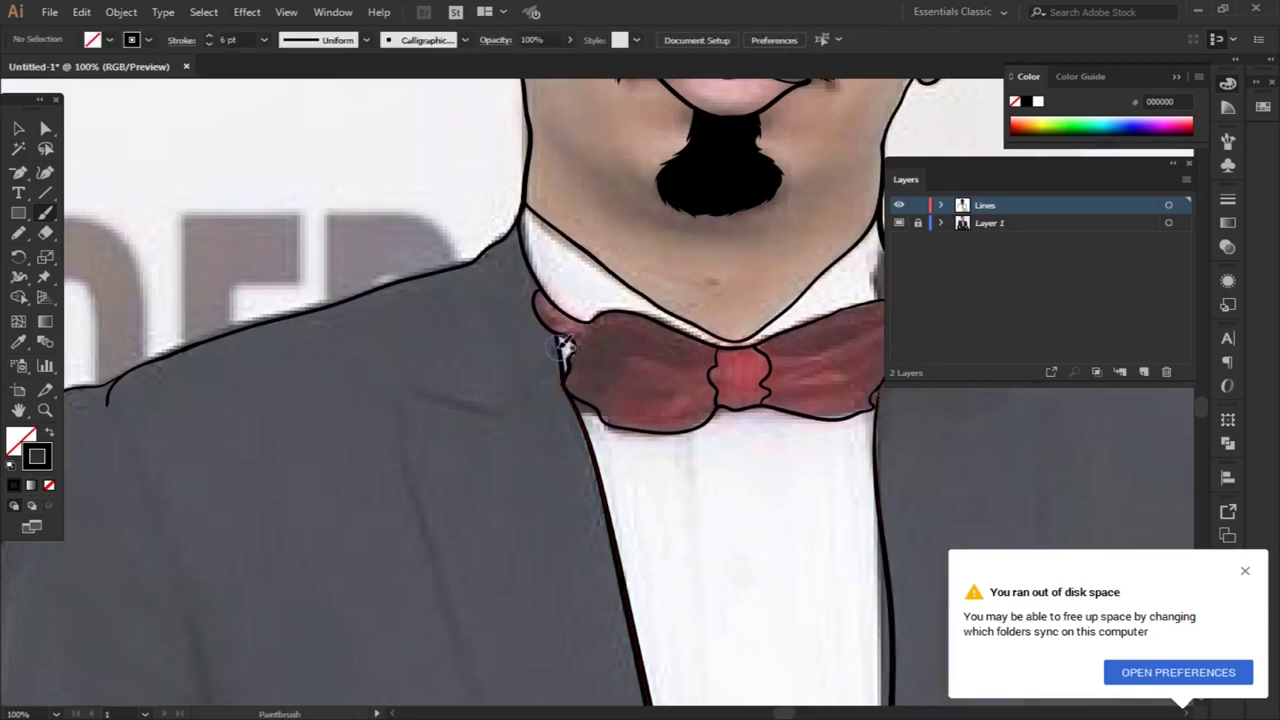
mouse_move(448, 397)
mouse_down()
mouse_move(443, 557)
mouse_move(475, 680)
mouse_up()
scroll(471, 400, down, 5)
mouse_move(392, 185)
mouse_down()
mouse_move(515, 495)
mouse_move(610, 662)
mouse_move(490, 370)
mouse_move(594, 588)
mouse_up()
Draw a vertical line down the jacket front, undoing a curved lapel stroke
drag(810, 245, 667, 271)
mouse_move(453, 612)
mouse_down()
mouse_move(543, 443)
mouse_move(674, 86)
mouse_move(572, 540)
mouse_move(607, 96)
mouse_up()
scroll(610, 300, up, 5)
scroll(637, 429, left, 3)
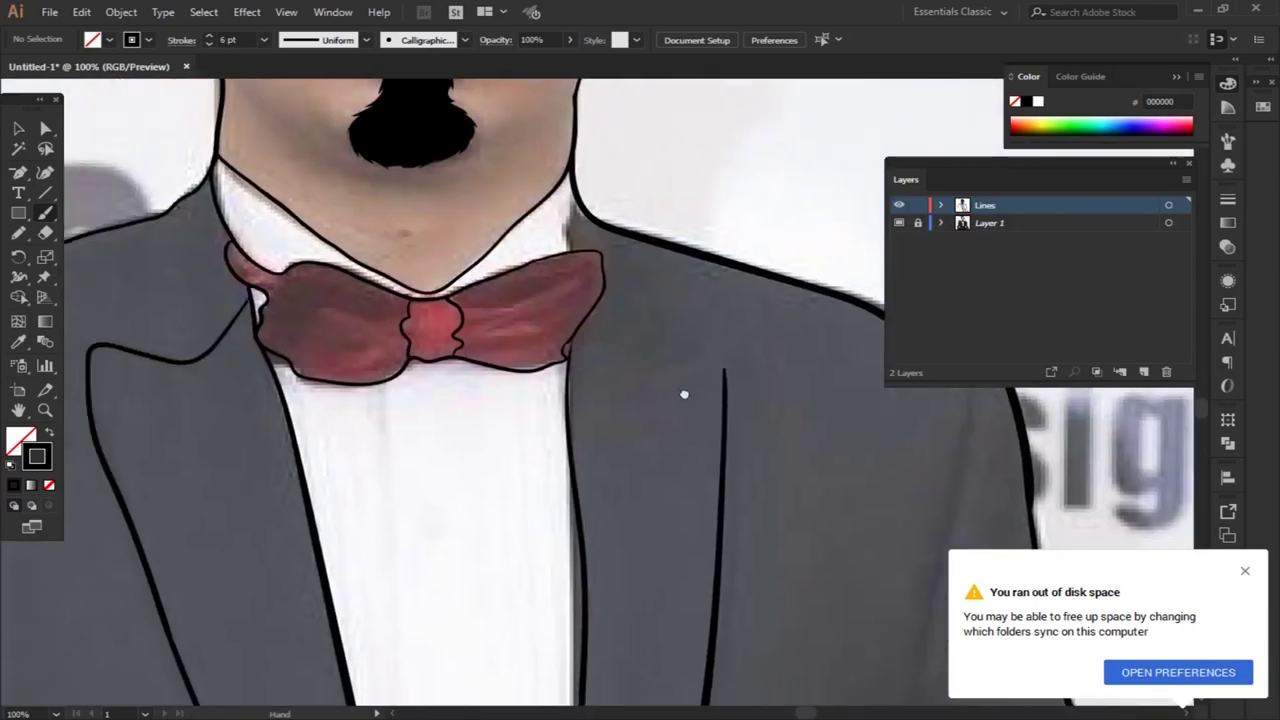
key(ctrl+z)
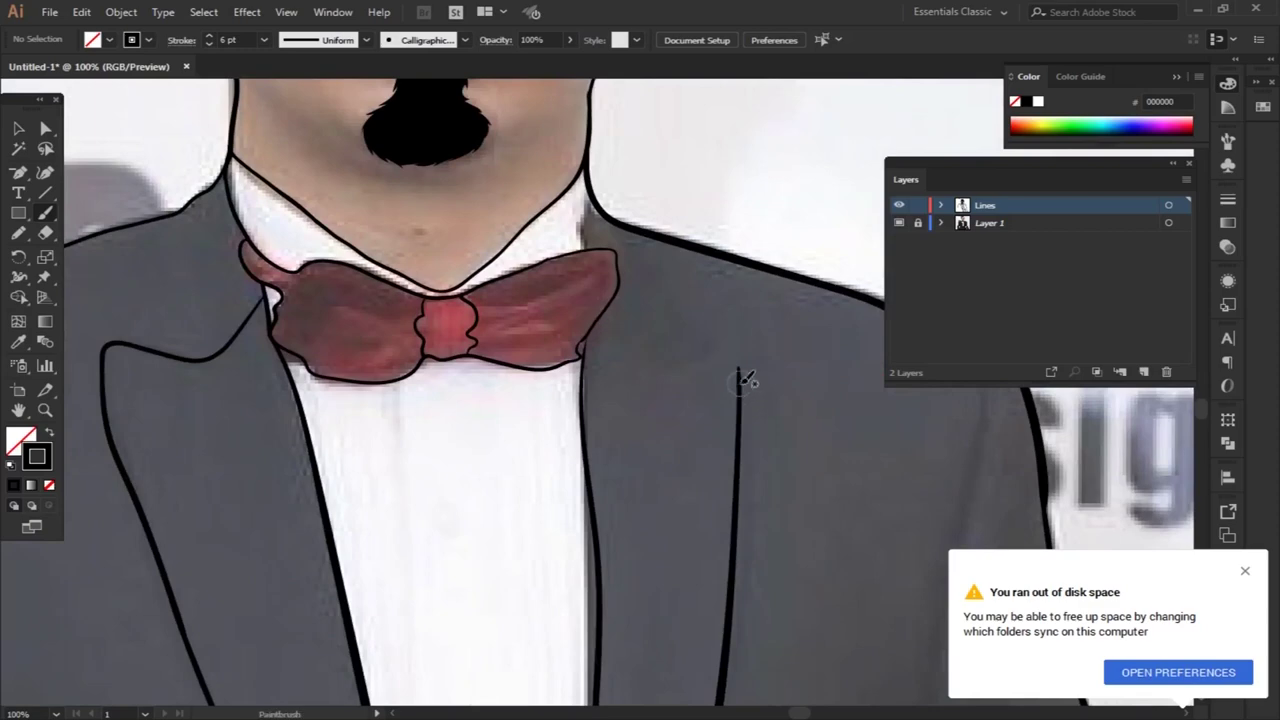
mouse_move(775, 374)
mouse_down()
mouse_move(676, 152)
mouse_move(595, 680)
mouse_up()
drag(665, 657, 651, 395)
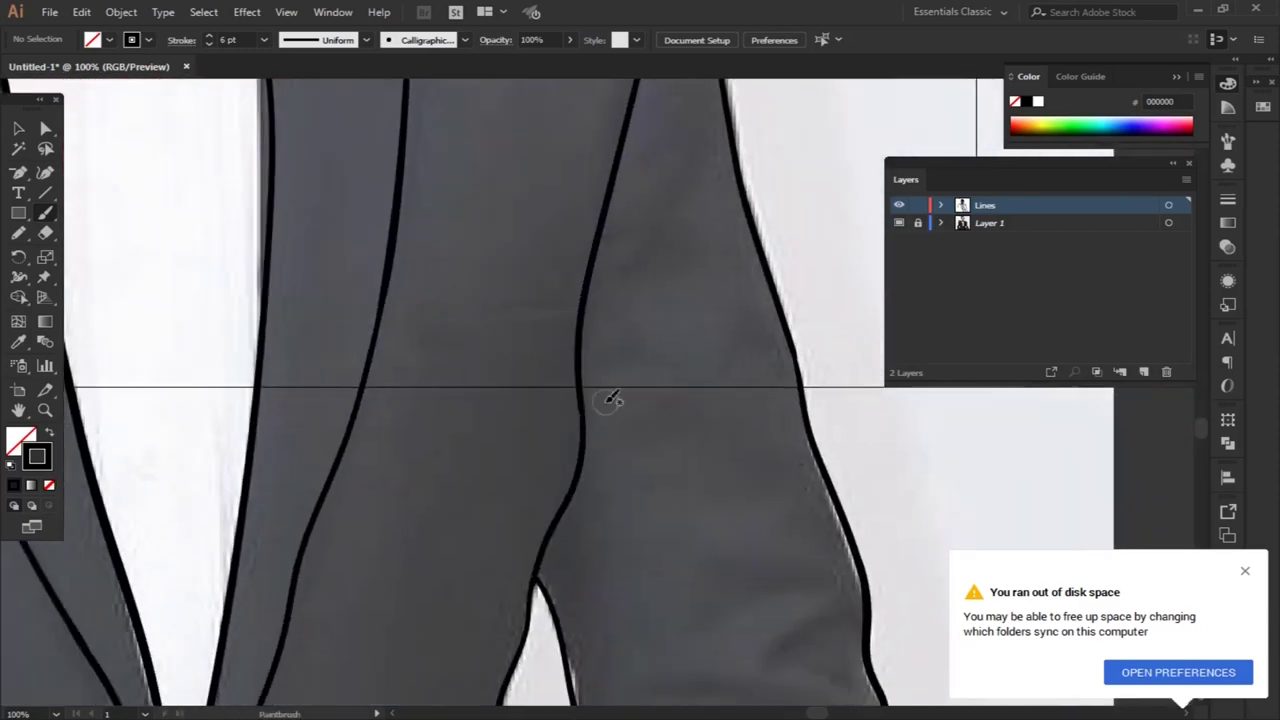
Add short crease lines on the sleeve and jacket outline, undoing one bad stroke
drag(812, 645, 675, 393)
drag(600, 440, 508, 460)
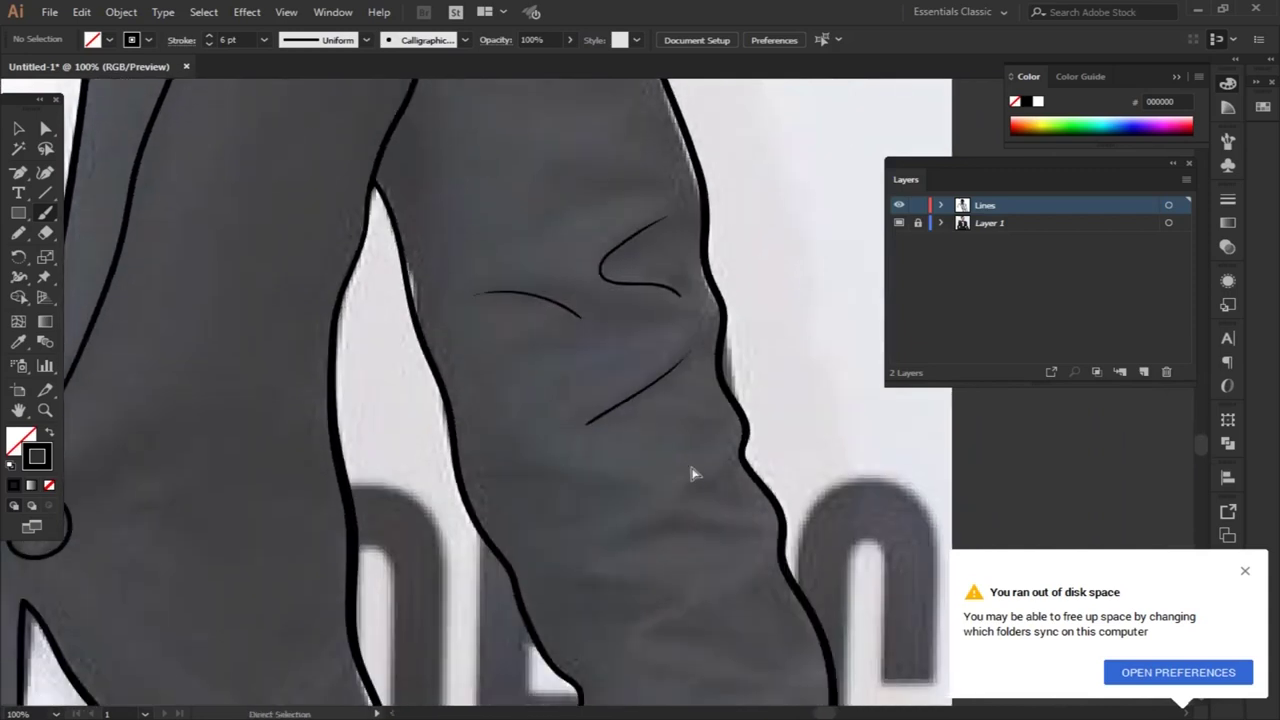
drag(686, 449, 623, 323)
drag(770, 400, 776, 440)
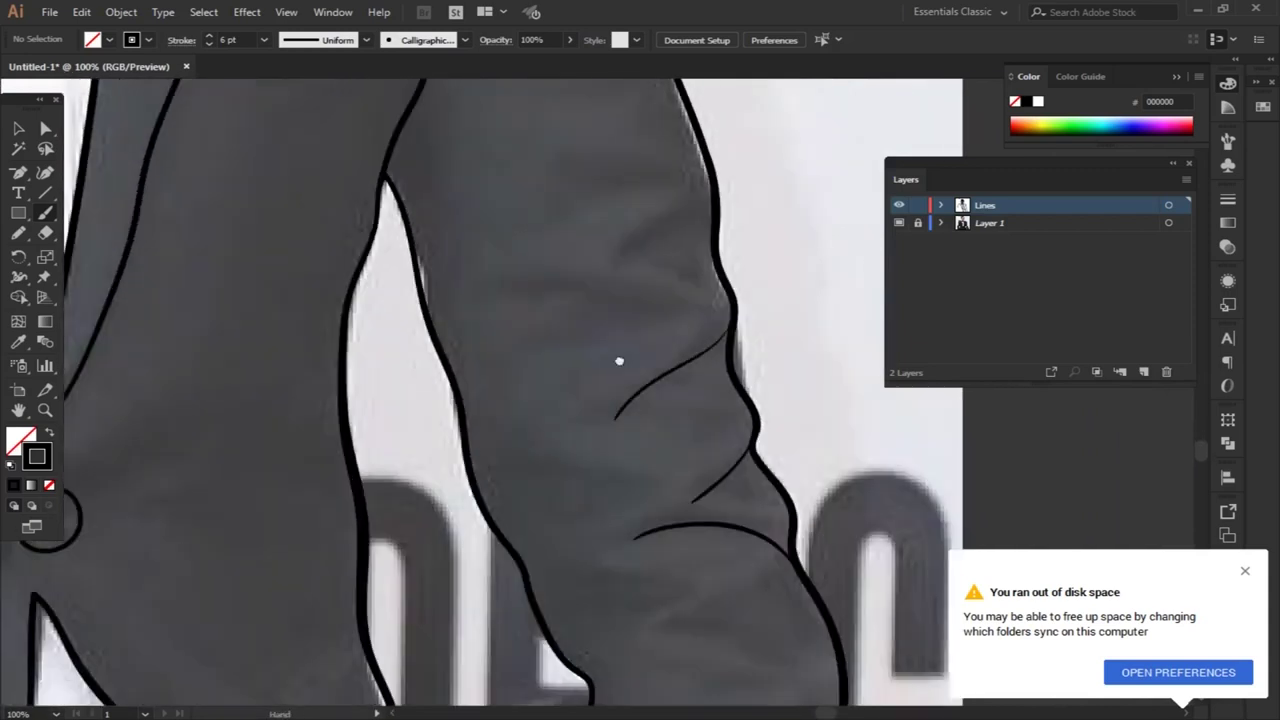
drag(716, 203, 686, 366)
mouse_move(632, 415)
mouse_down()
mouse_move(705, 365)
mouse_move(710, 310)
mouse_up()
key(ctrl+z)
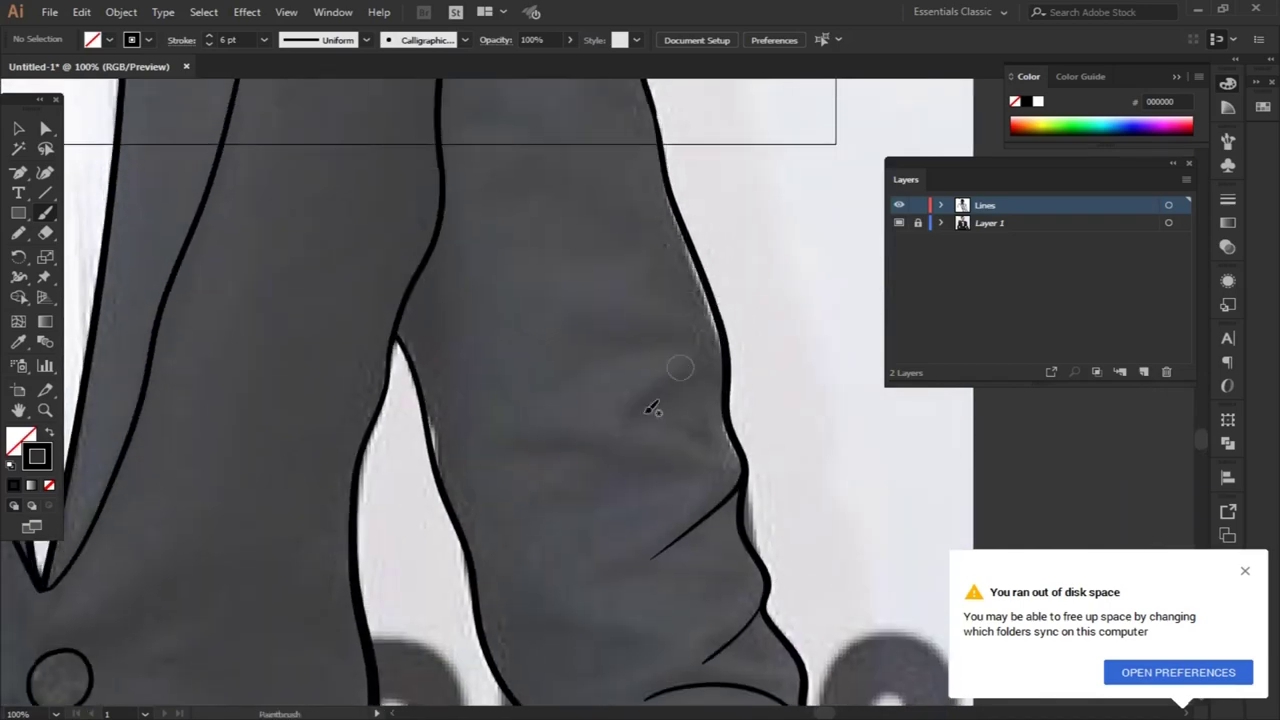
Draw a curved fold line across the sleeve, replacing a misdrawn fold
drag(710, 432, 733, 302)
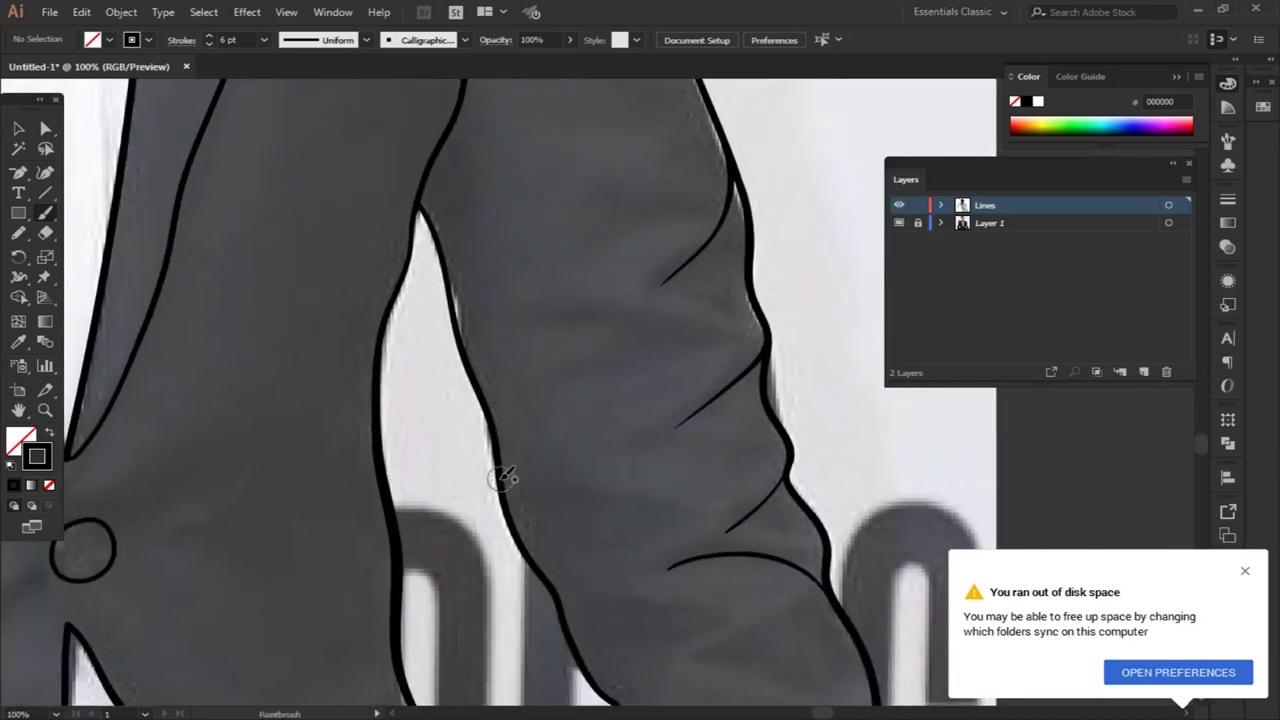
drag(541, 490, 504, 488)
key(ctrl+z)
scroll(493, 452, down, 5)
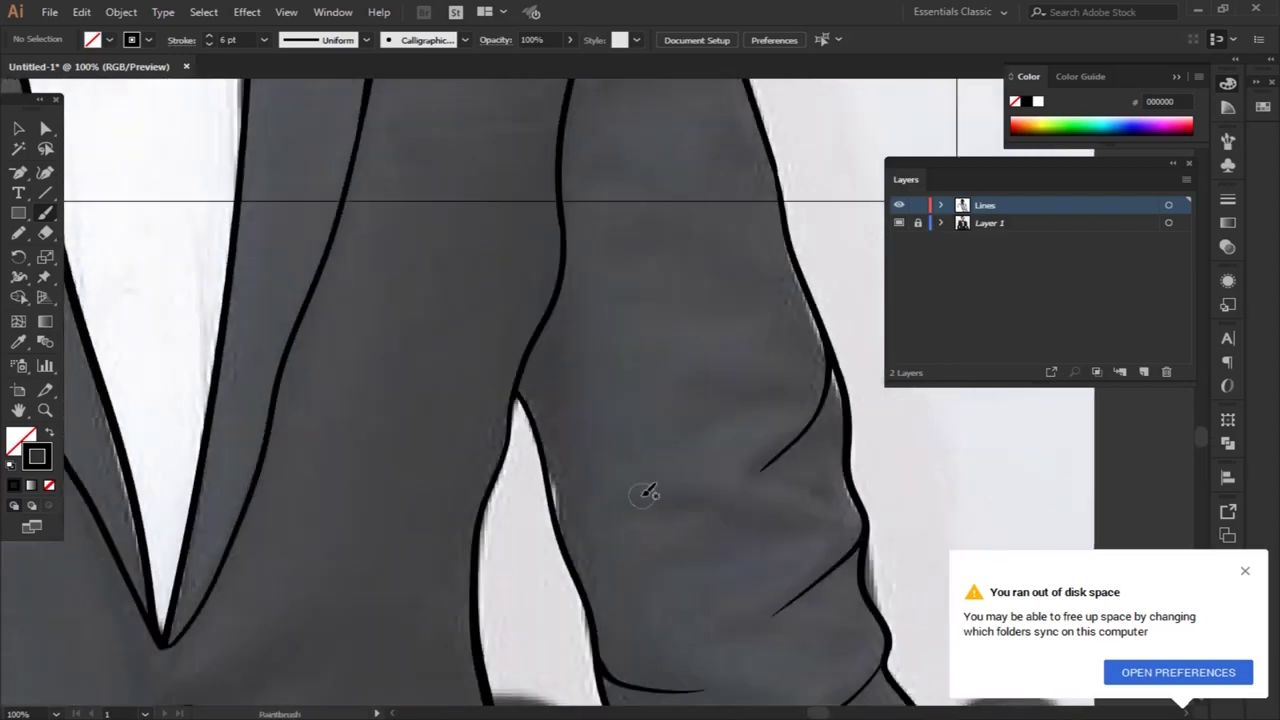
drag(615, 495, 750, 550)
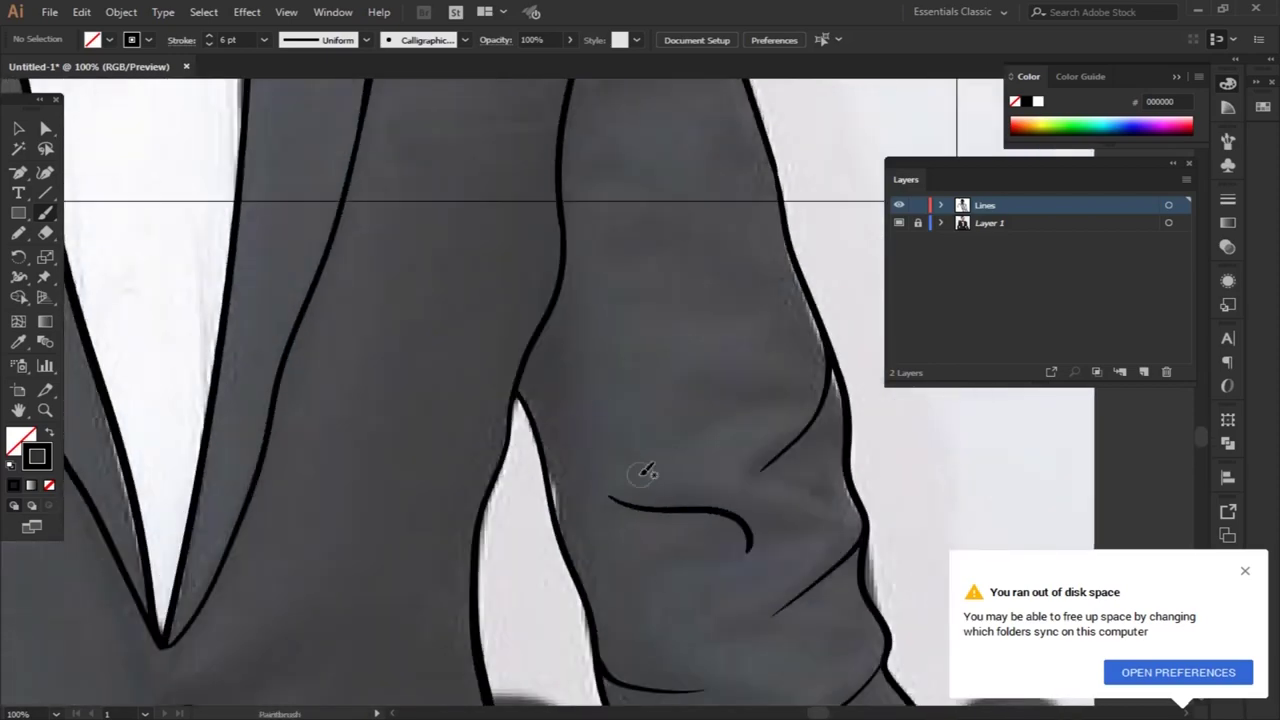
scroll(566, 310, up, 10)
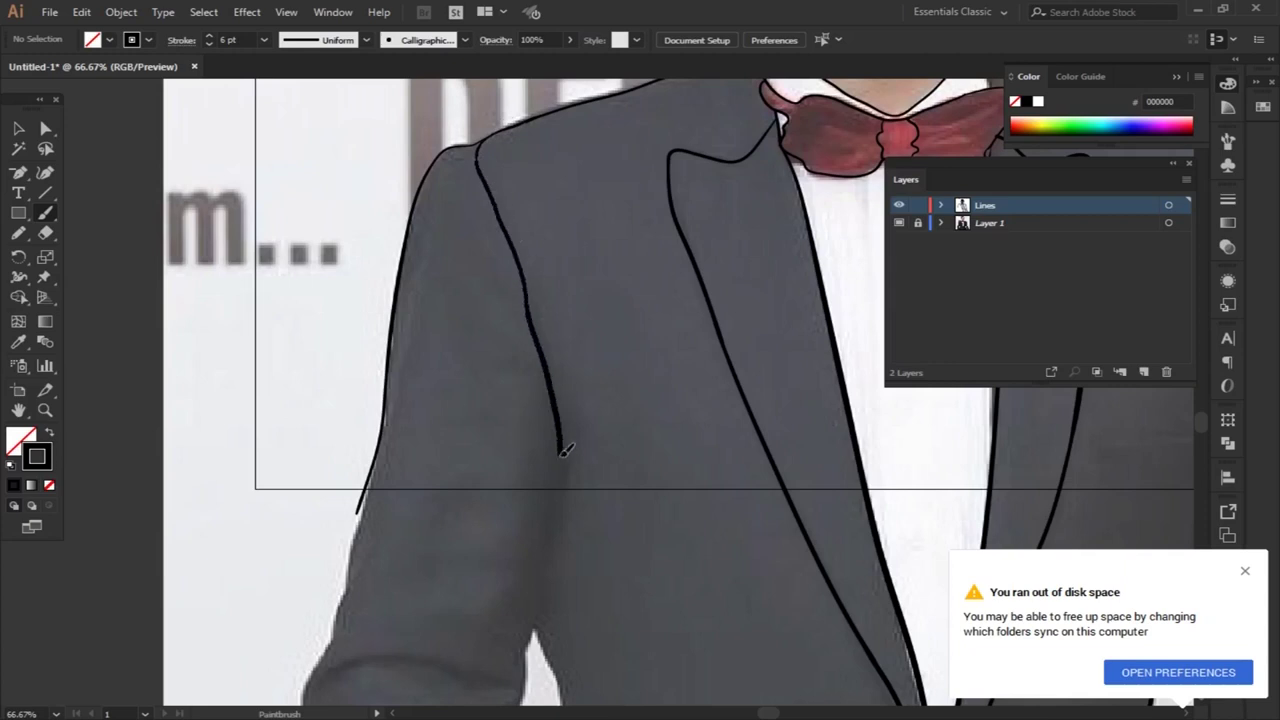
drag(540, 627, 640, 212)
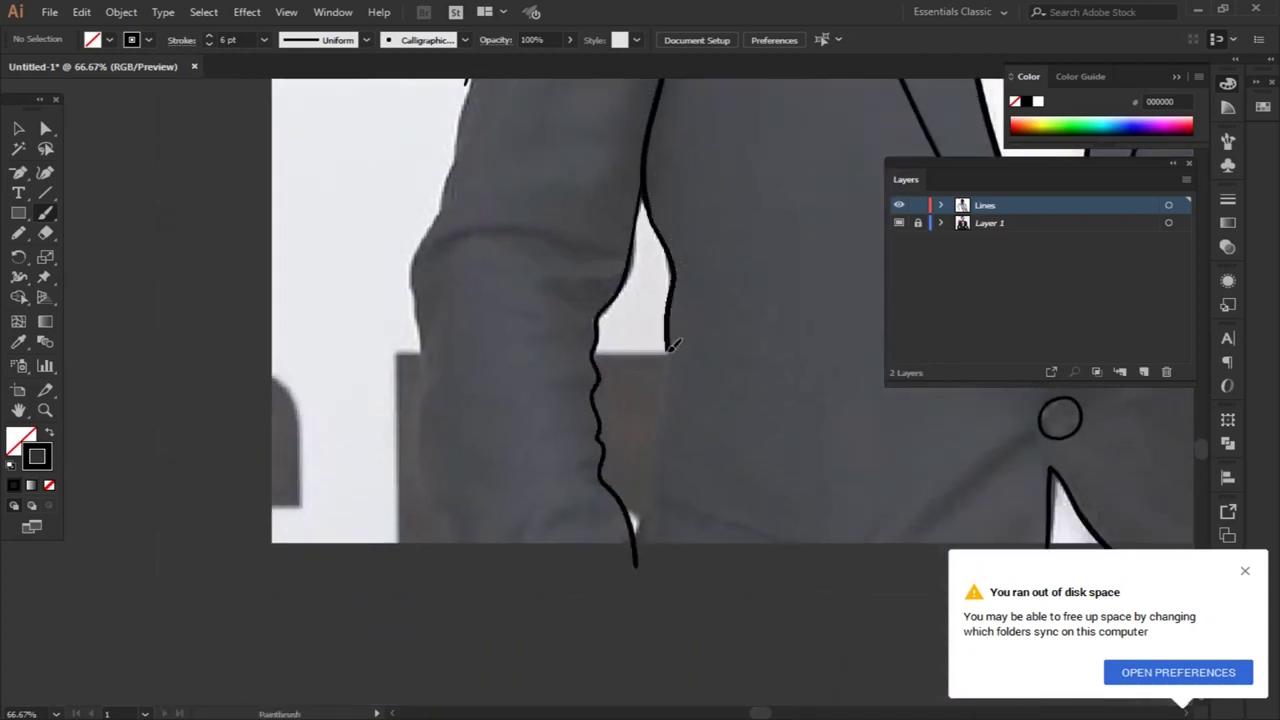
Add a short crease along the lower sleeve edge
scroll(623, 400, up, 2)
scroll(623, 400, left, 3)
drag(580, 605, 580, 553)
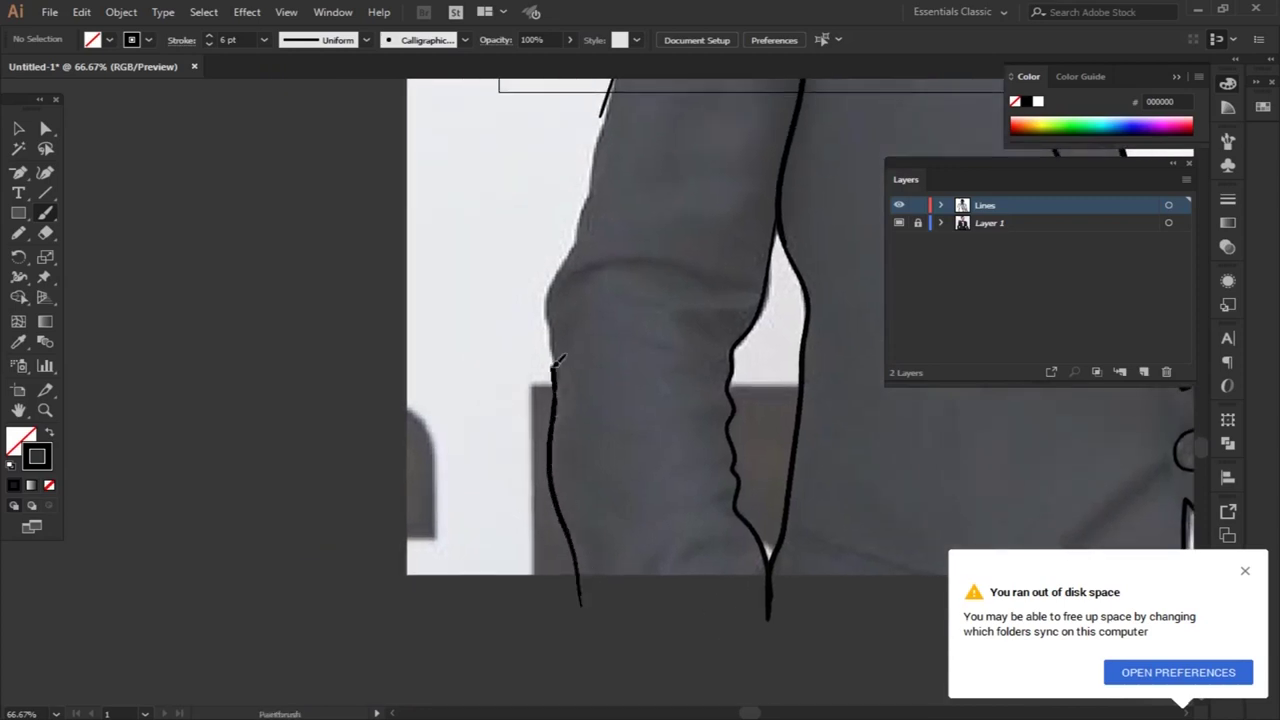
scroll(666, 363, up, 2)
scroll(509, 137, right, 3)
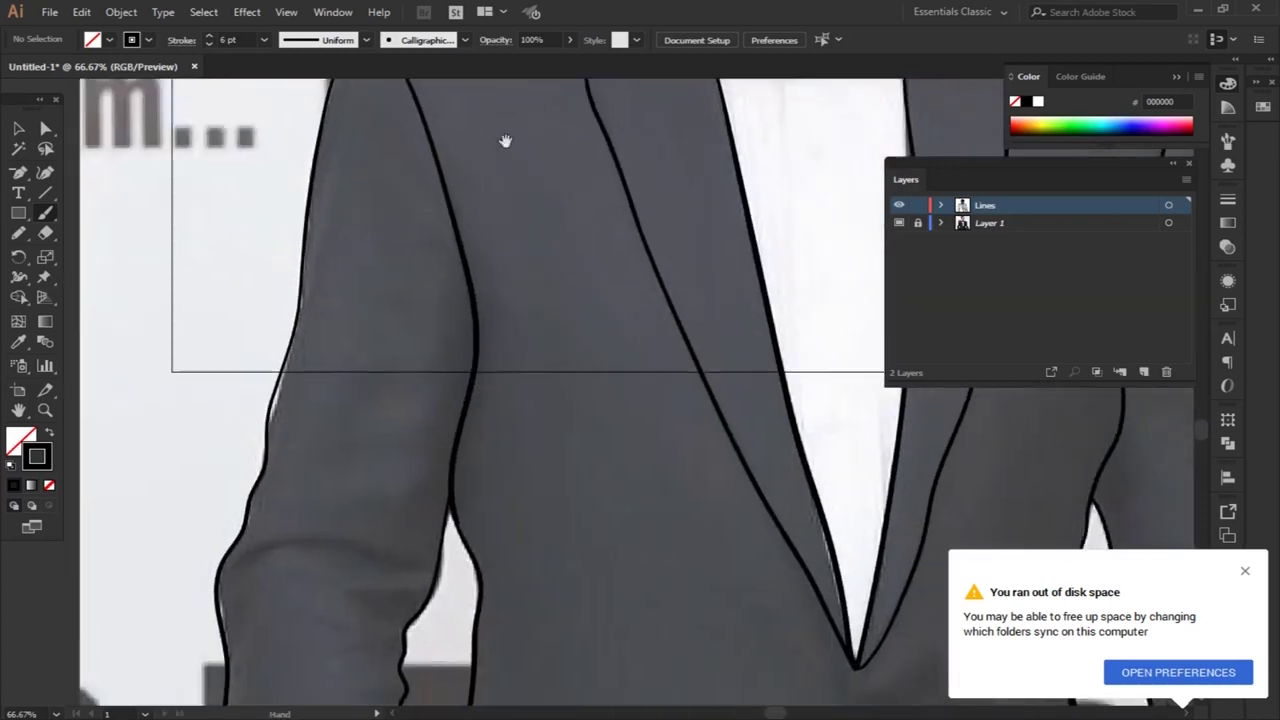
scroll(543, 286, down, 3)
scroll(543, 286, right, 3)
key(ctrl+plus)
key(ctrl+plus)
key(ctrl+plus)
key(ctrl+plus)
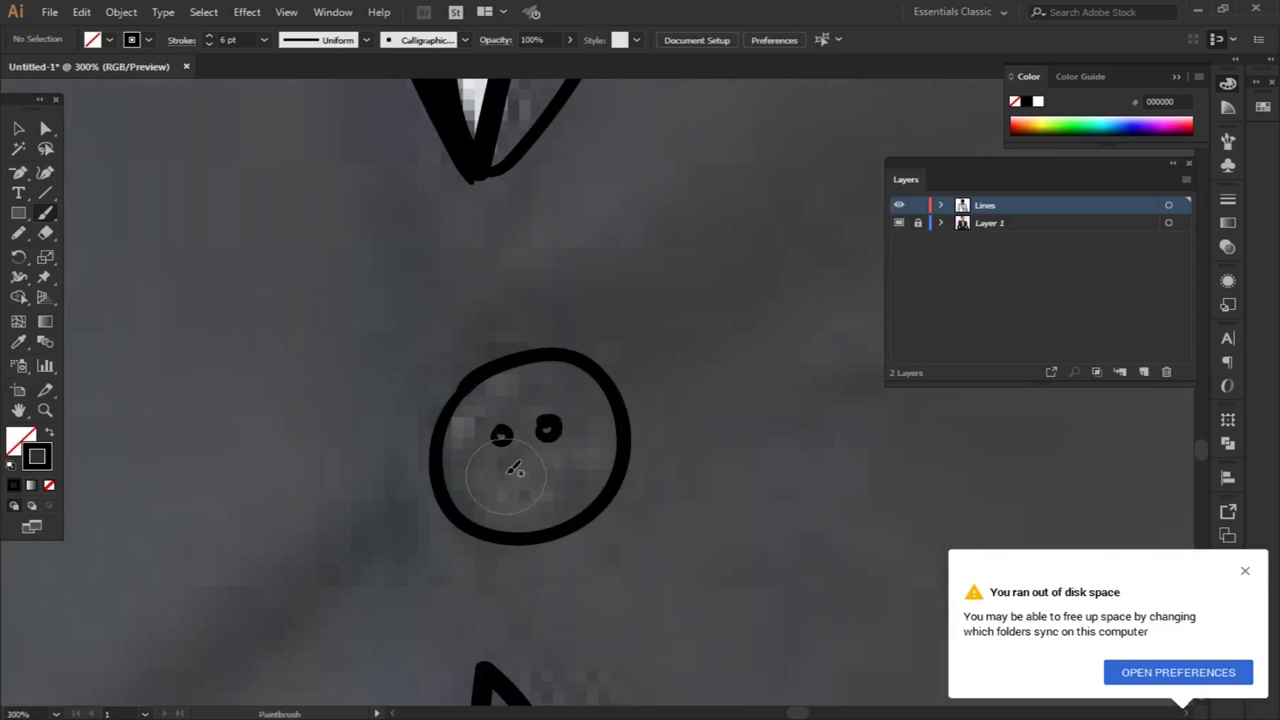
Paint a button hole, then draw the jacket edge past the button and a crease beside it
drag(500, 437, 518, 445)
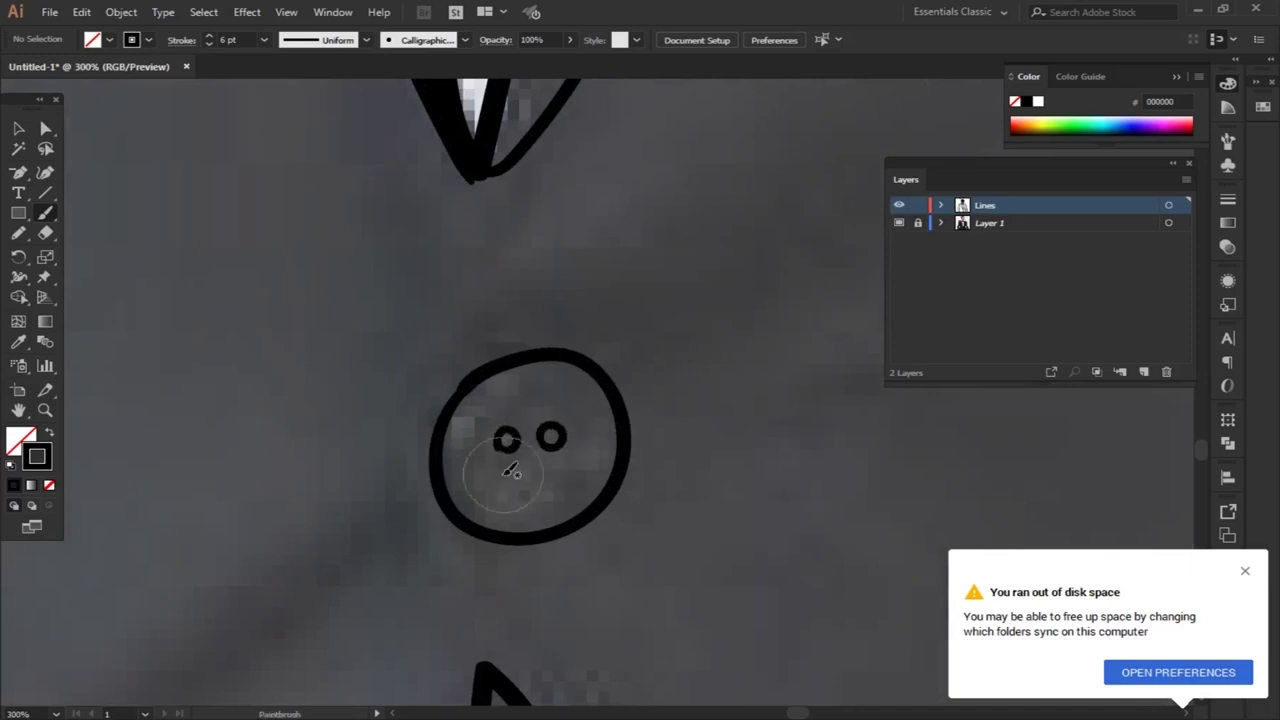
key(ctrl+minus)
key(ctrl+minus)
key(ctrl+minus)
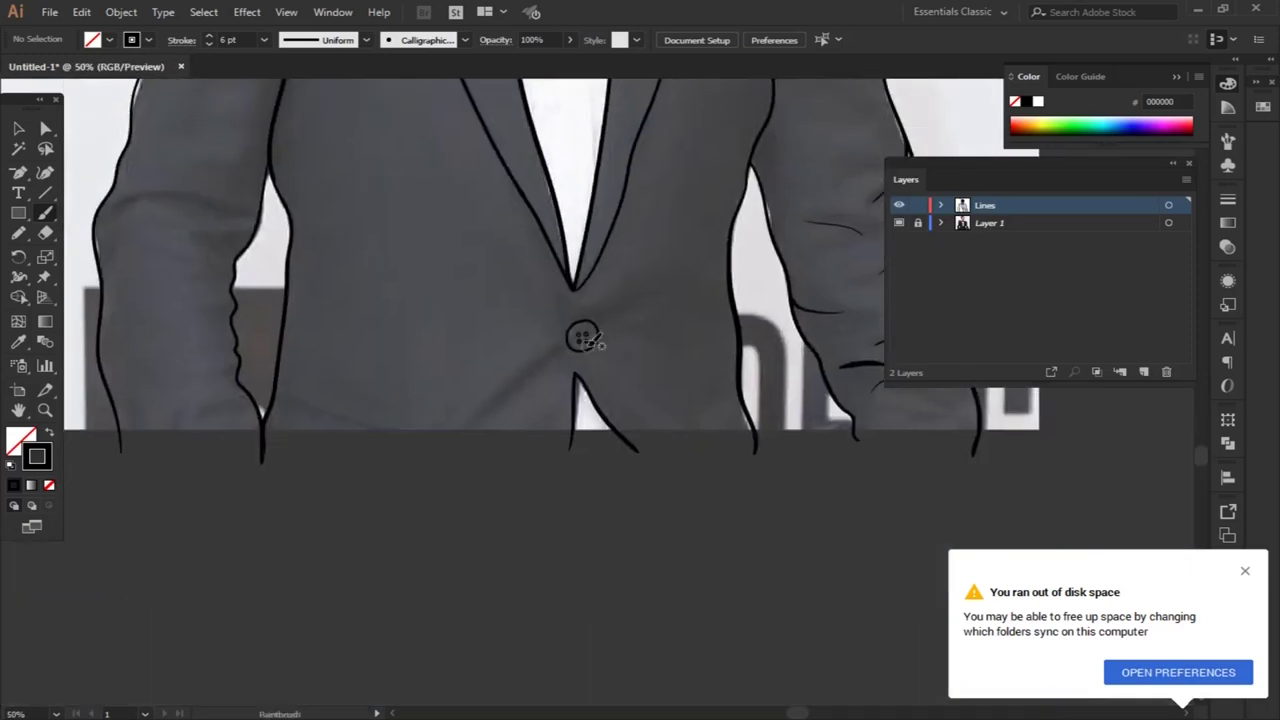
key(ctrl+plus)
drag(522, 258, 552, 354)
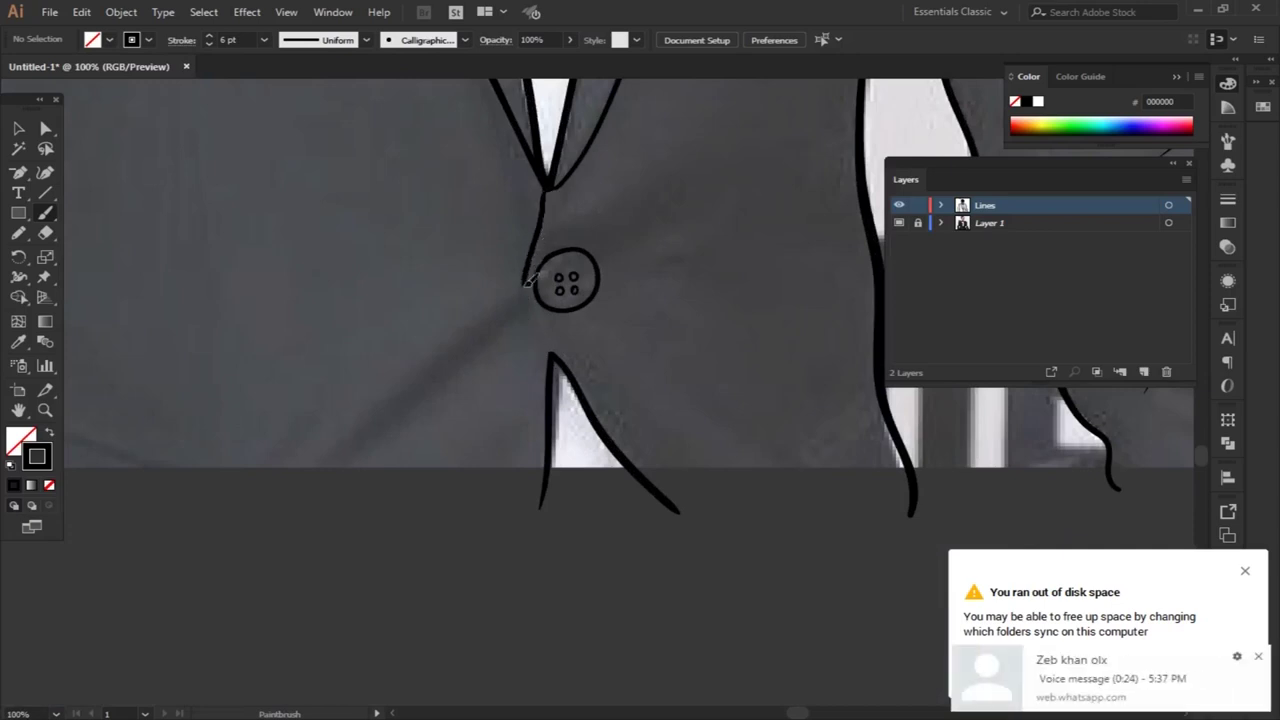
drag(483, 296, 551, 362)
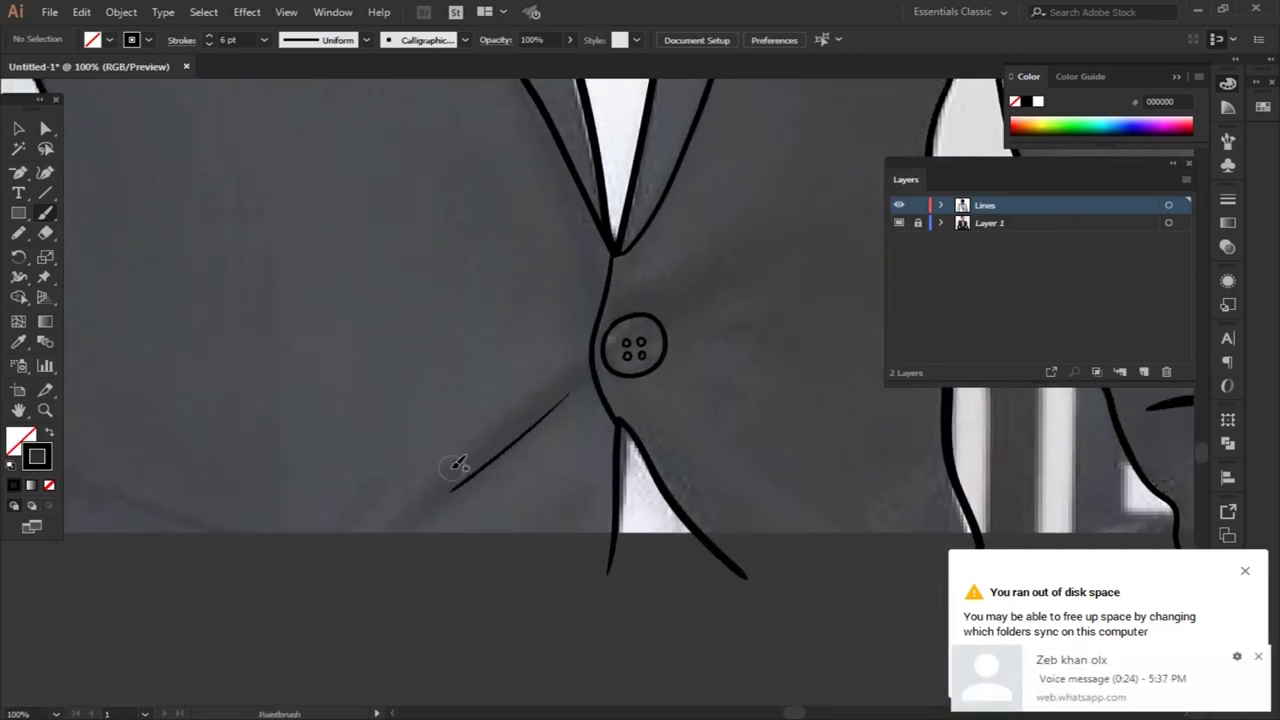
key(ctrl+minus)
key(ctrl+minus)
key(ctrl+minus)
key(ctrl+minus)
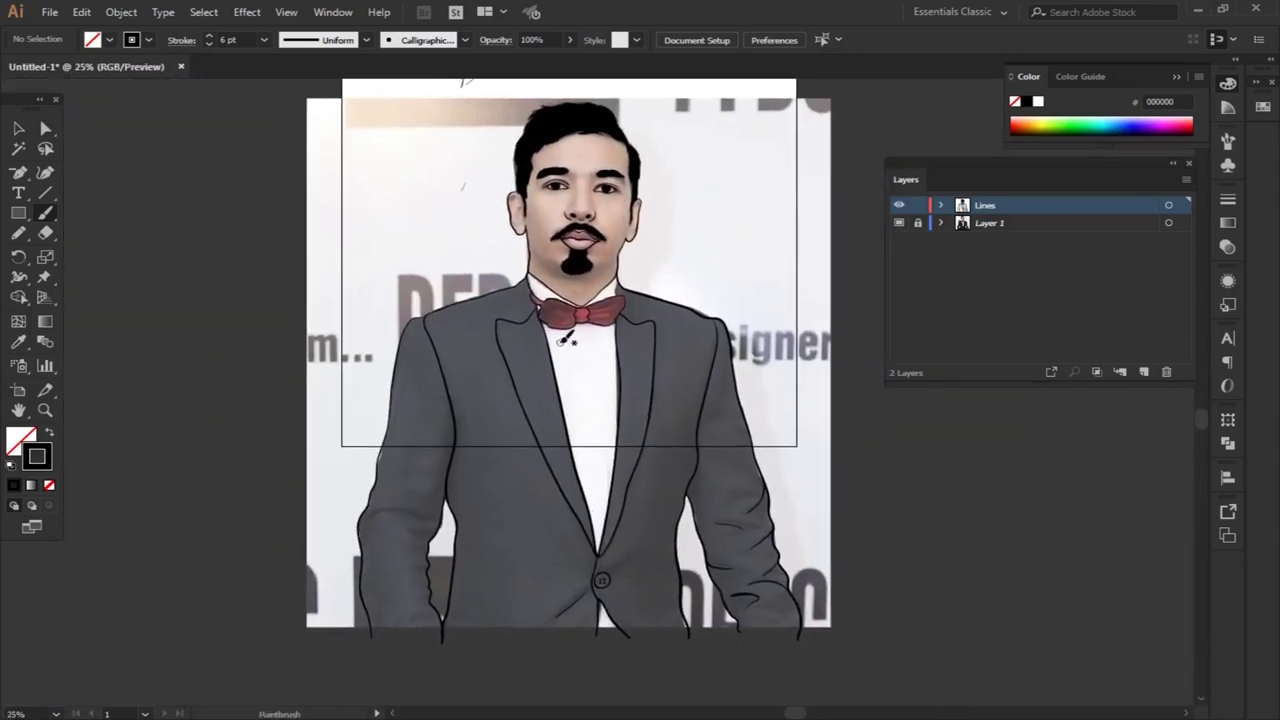
key(ctrl+plus)
key(ctrl+plus)
key(ctrl+plus)
Set the stroke to 2 pt and draw a thin line down the shirt front
click(261, 40)
click(285, 133)
key(ctrl+z)
drag(512, 126, 513, 438)
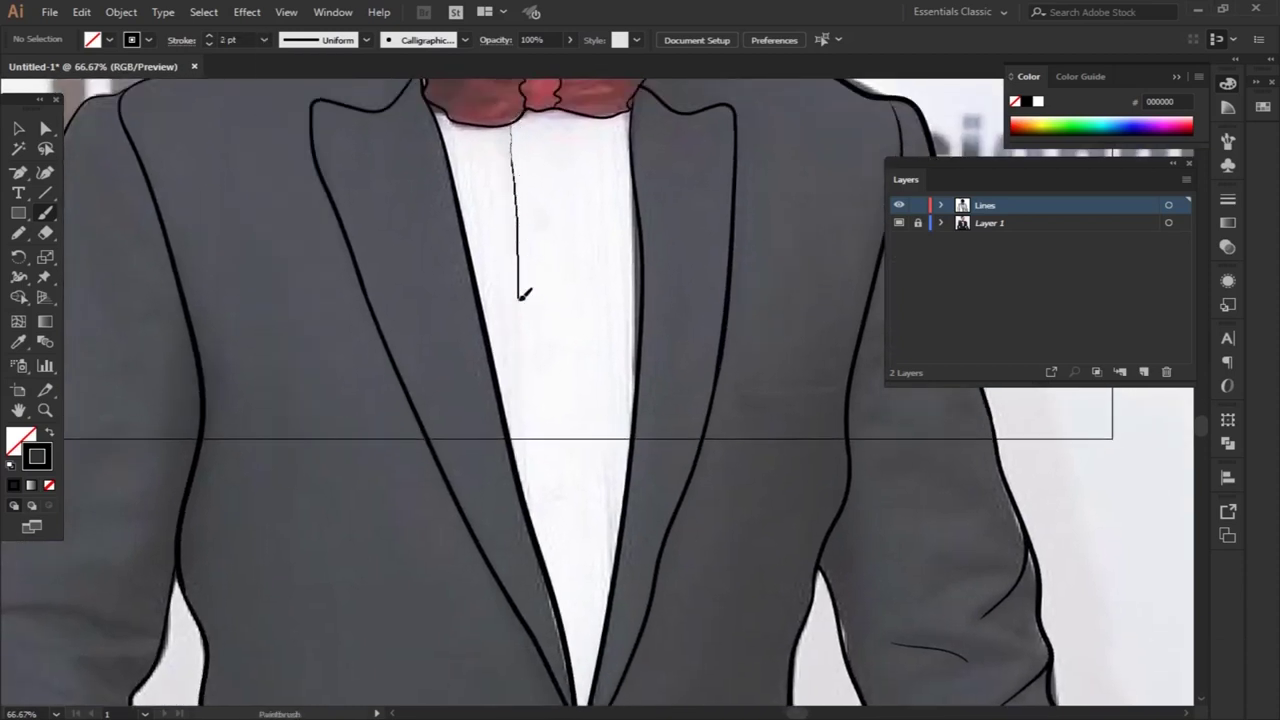
drag(612, 390, 612, 600)
key(ctrl+z)
drag(602, 552, 608, 665)
drag(560, 150, 610, 510)
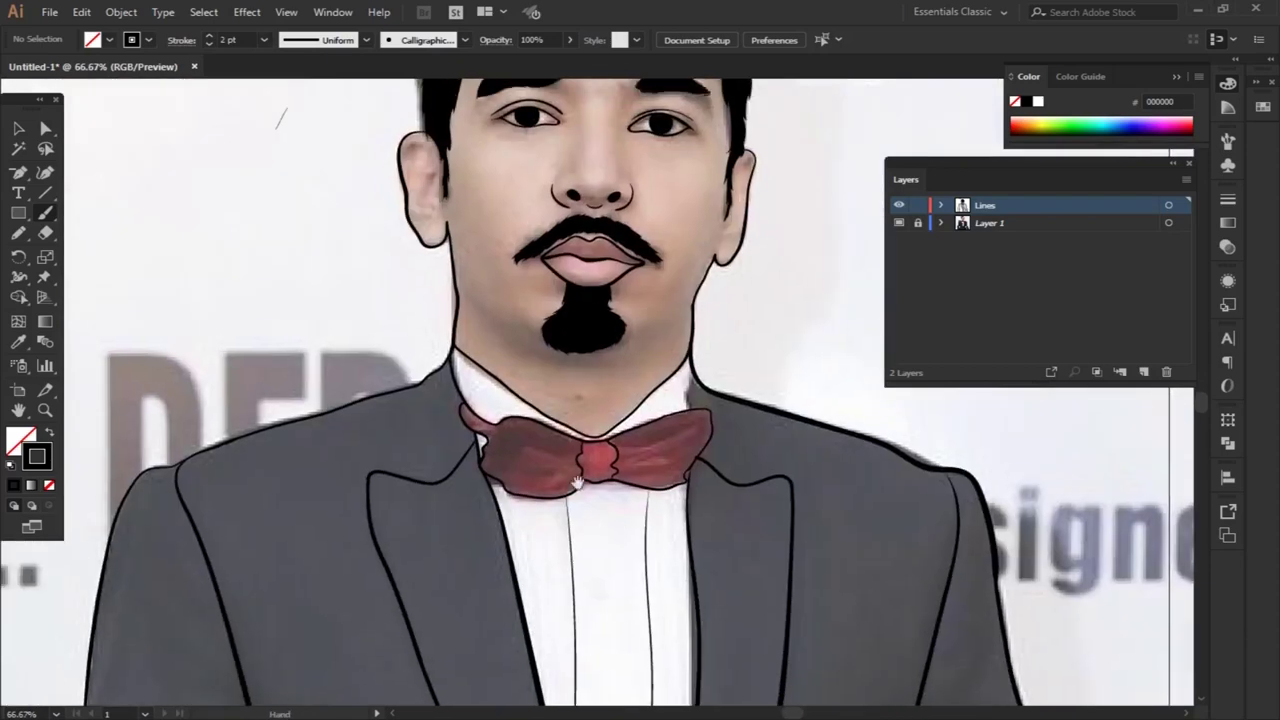
key(ctrl+plus)
key(ctrl+plus)
At 3 pt, paint the jaw and chin curve and the inner-ear details
click(264, 40)
click(285, 183)
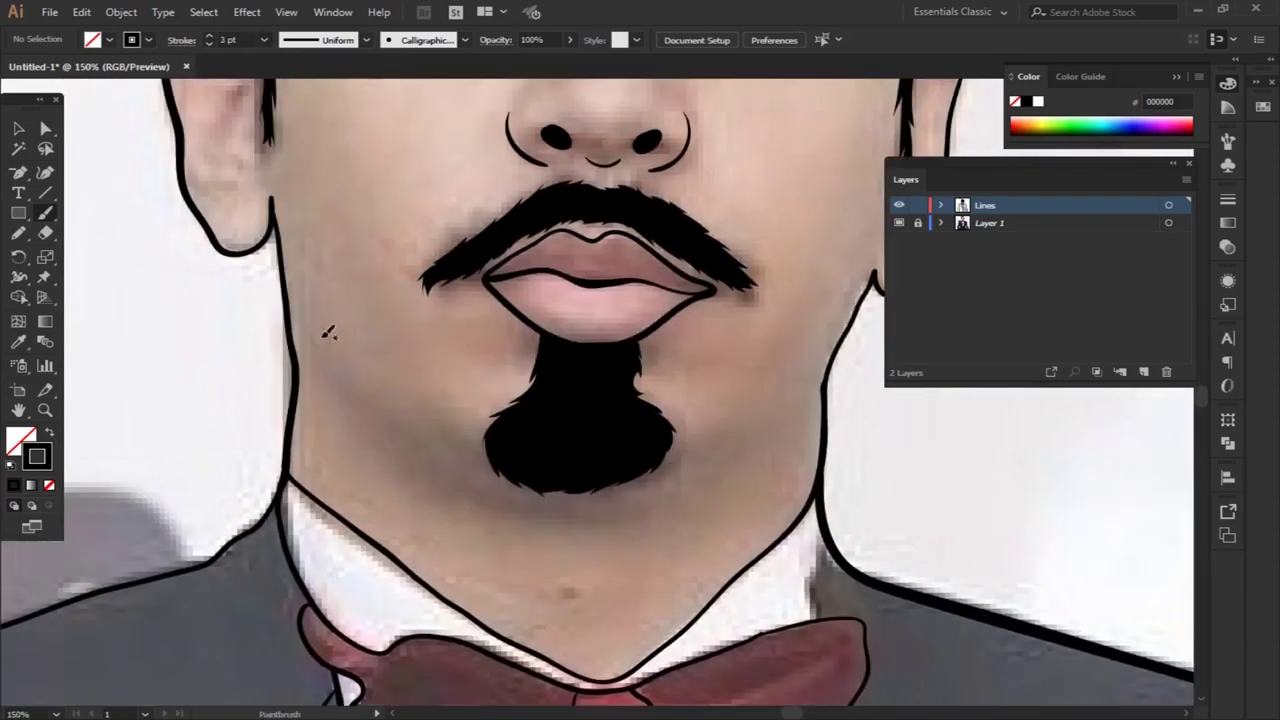
drag(838, 358, 709, 479)
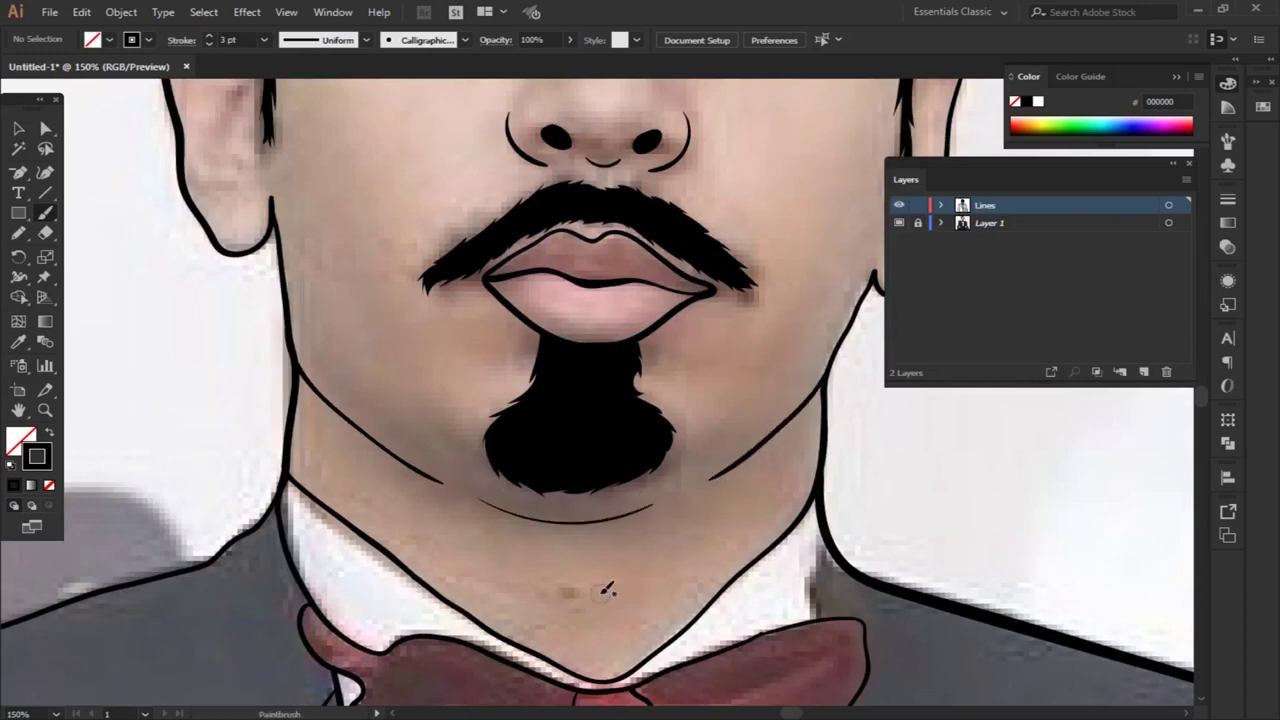
scroll(607, 590, up, 6)
drag(555, 393, 522, 437)
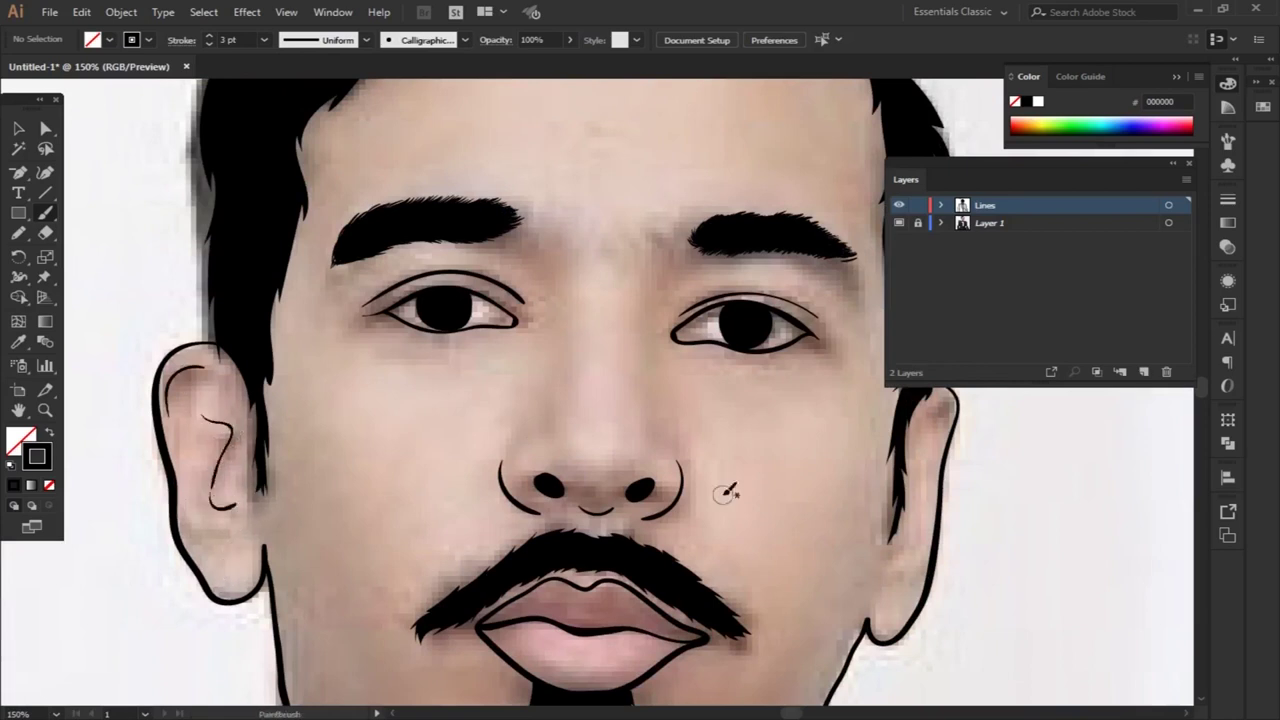
scroll(917, 487, down, 2)
scroll(800, 480, right, 4)
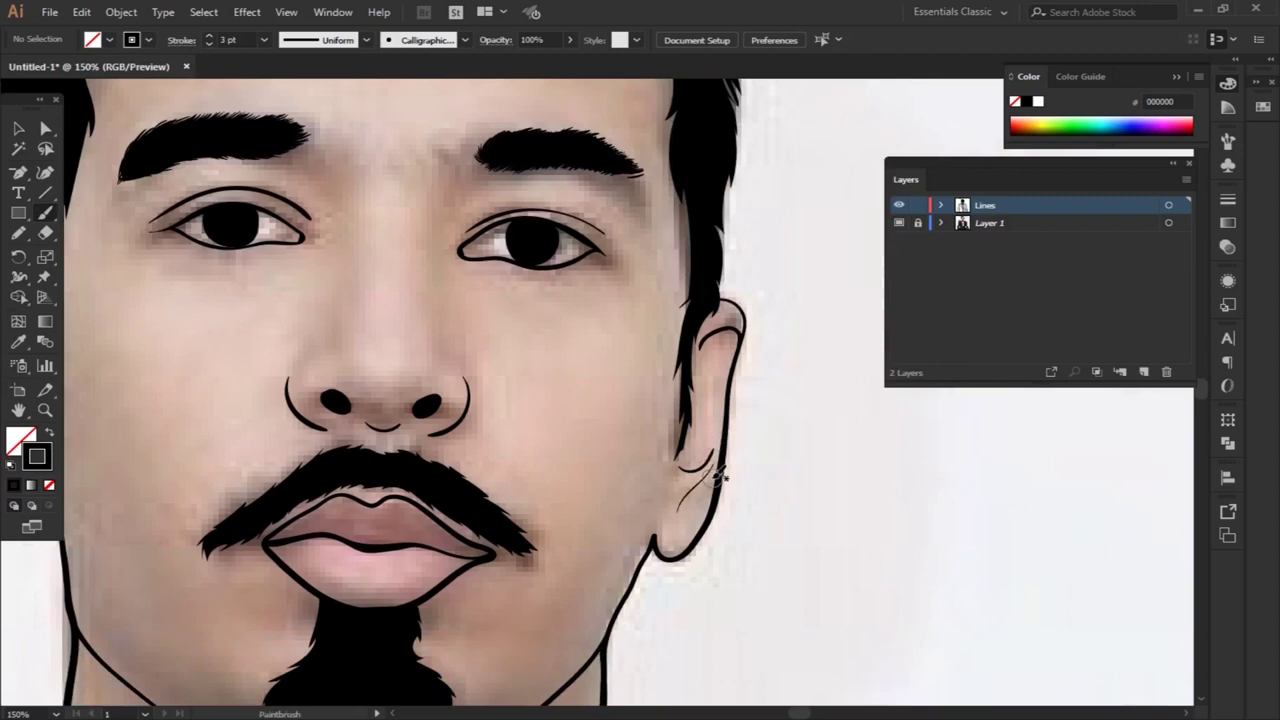
scroll(680, 512, left, 2)
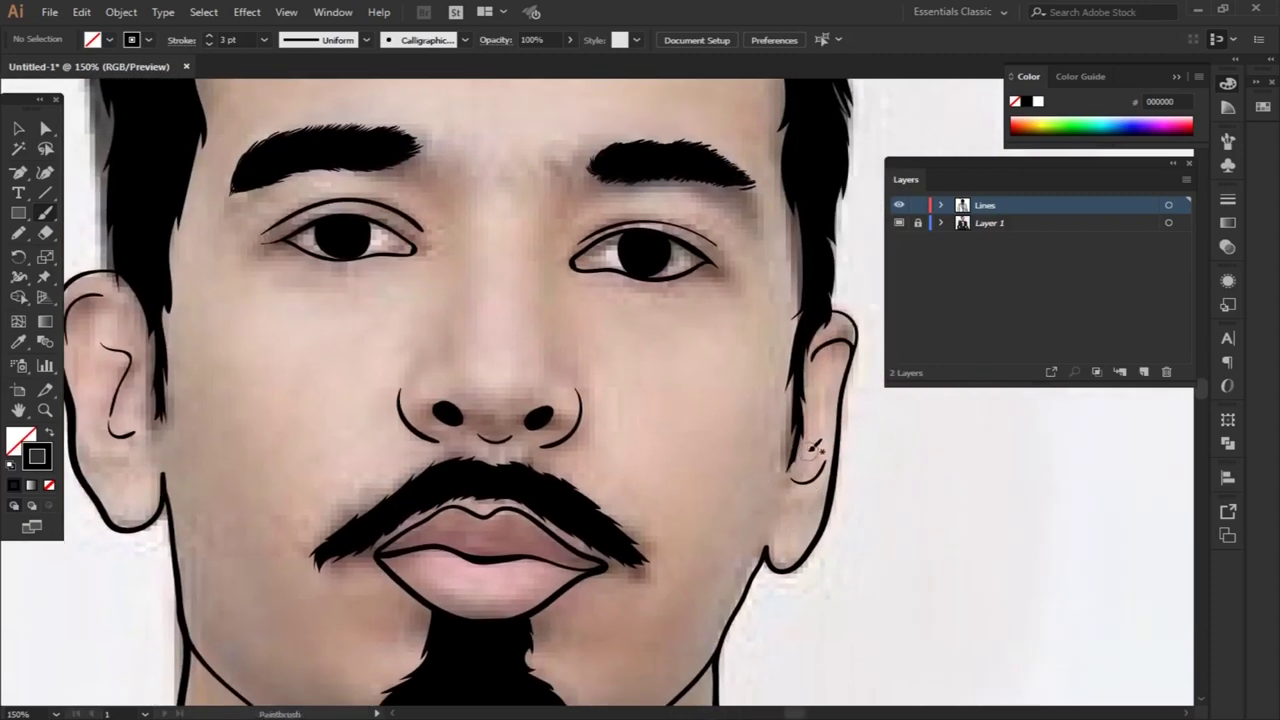
scroll(560, 409, up, 2)
scroll(543, 363, up, 3)
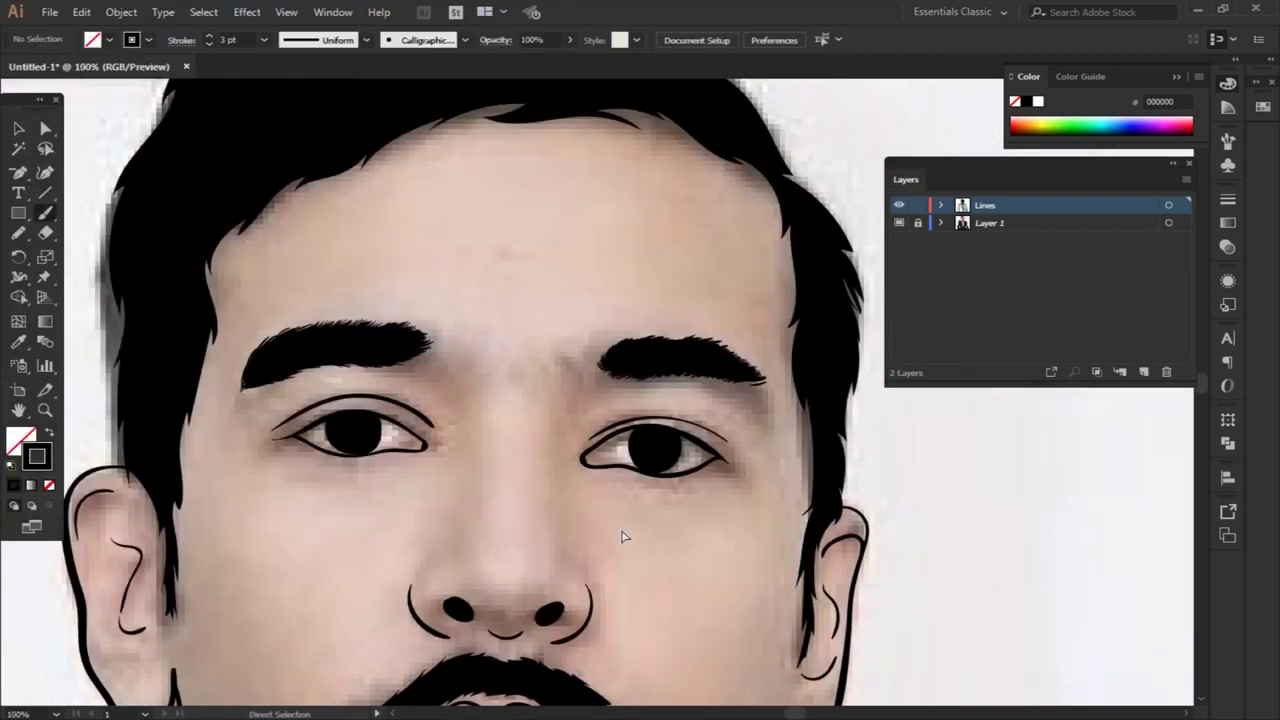
scroll(600, 500, down, 4)
Select and delete the stray marks above the head
drag(428, 194, 522, 340)
key(Delete)
scroll(497, 455, down, 3)
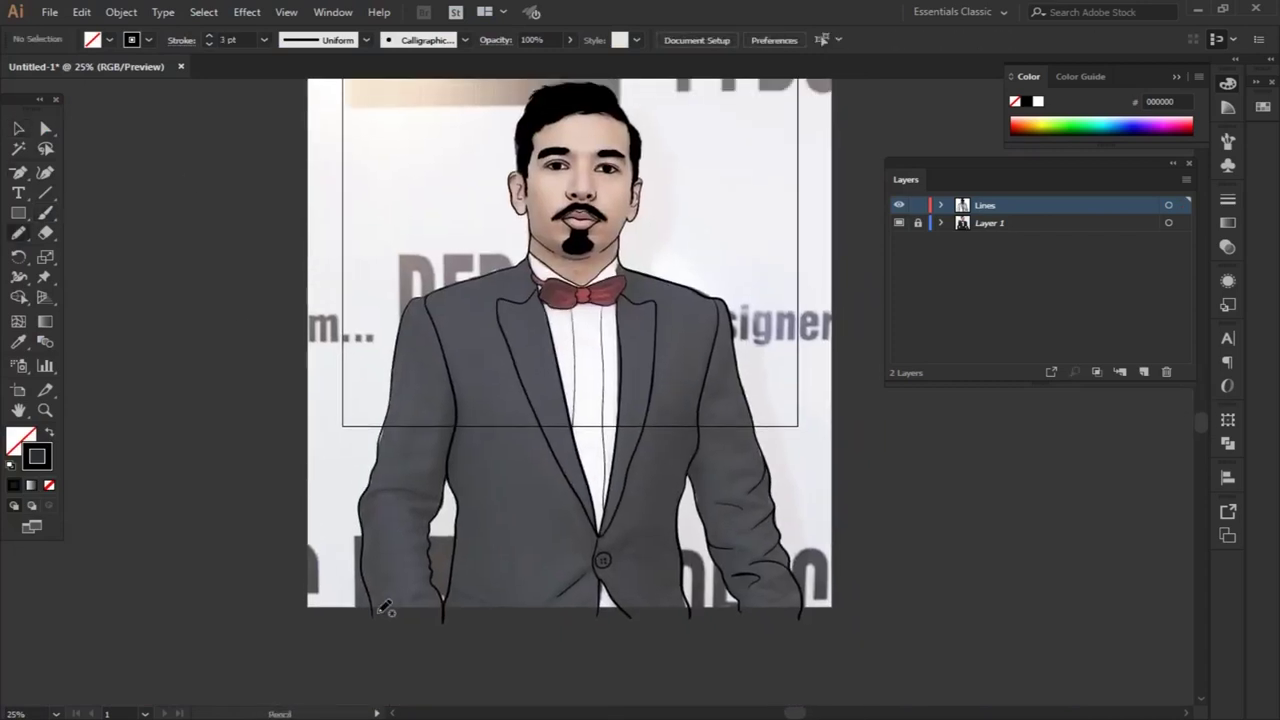
Undo a stray bottom-edge stroke, then select all the line paths and group them
drag(393, 611, 672, 616)
key(ctrl+z)
key(b)
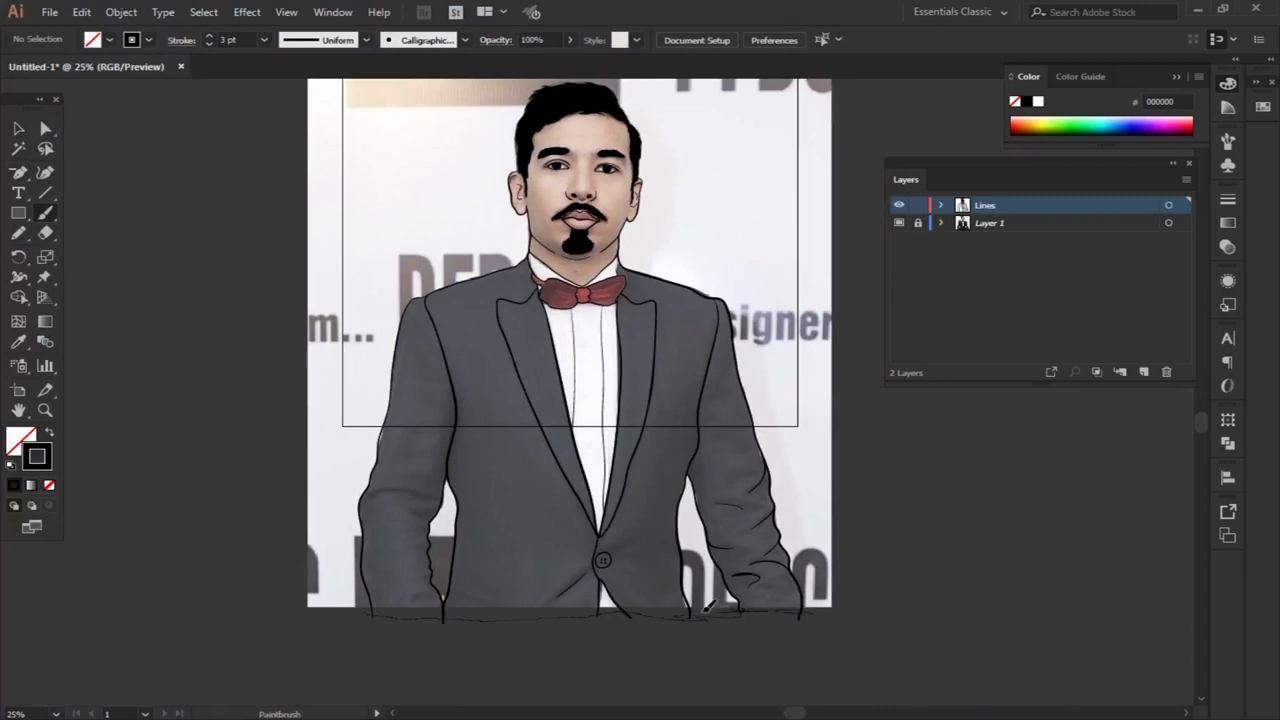
key(v)
scroll(383, 171, up, 1)
drag(266, 100, 885, 665)
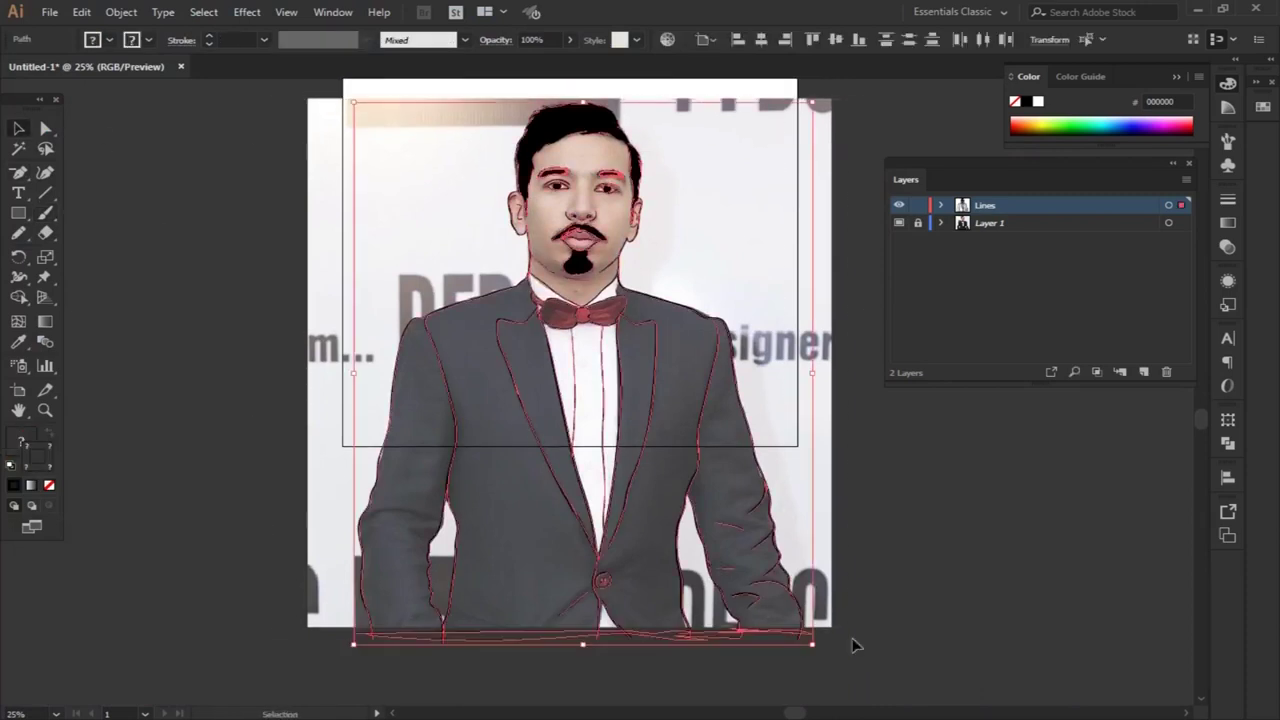
click(120, 12)
click(140, 100)
key(shift+ctrl+F9)
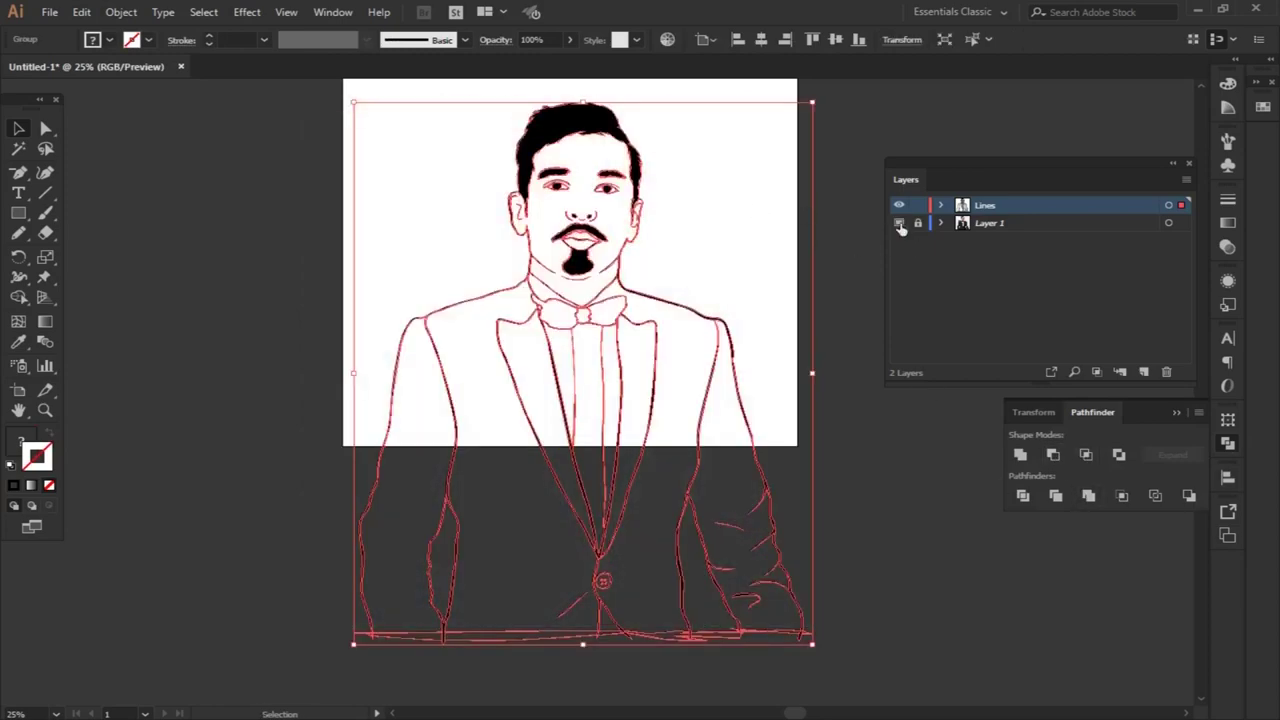
Shrink the photo and line art together onto the artboard, then lock and hide the photo layer
click(899, 223)
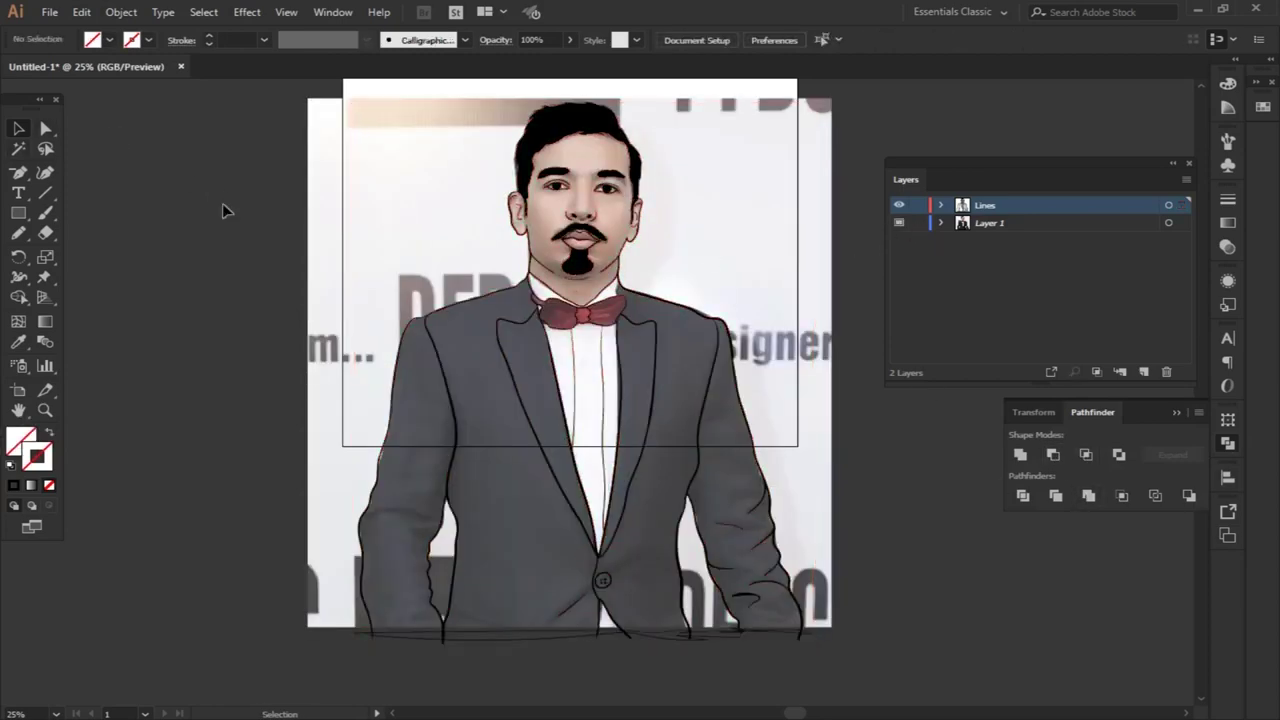
shift+click(652, 330)
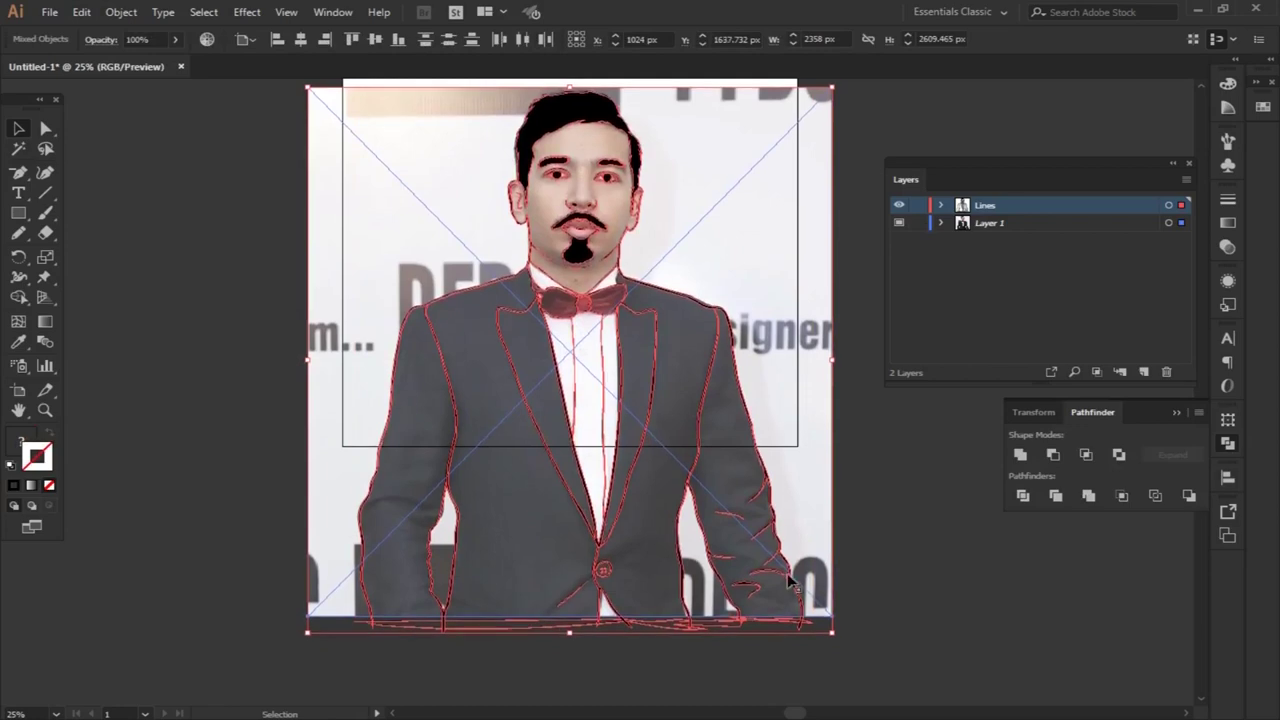
drag(832, 633, 782, 580)
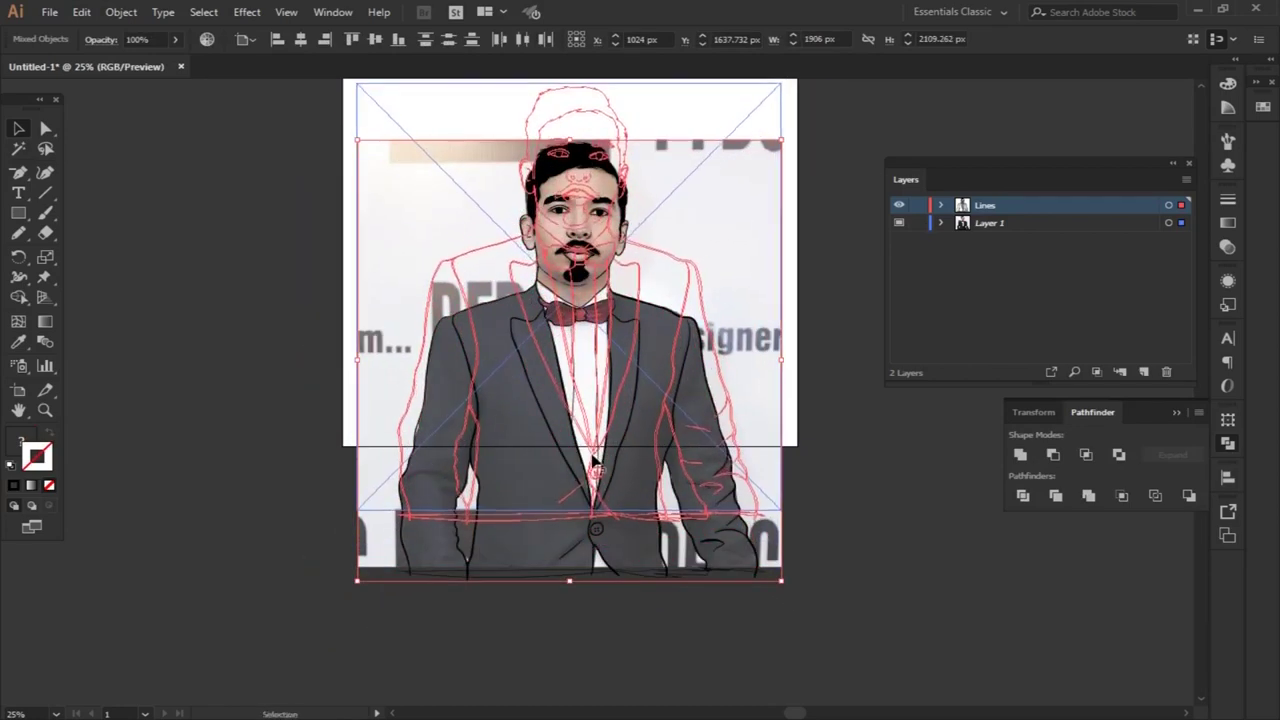
drag(596, 515, 592, 413)
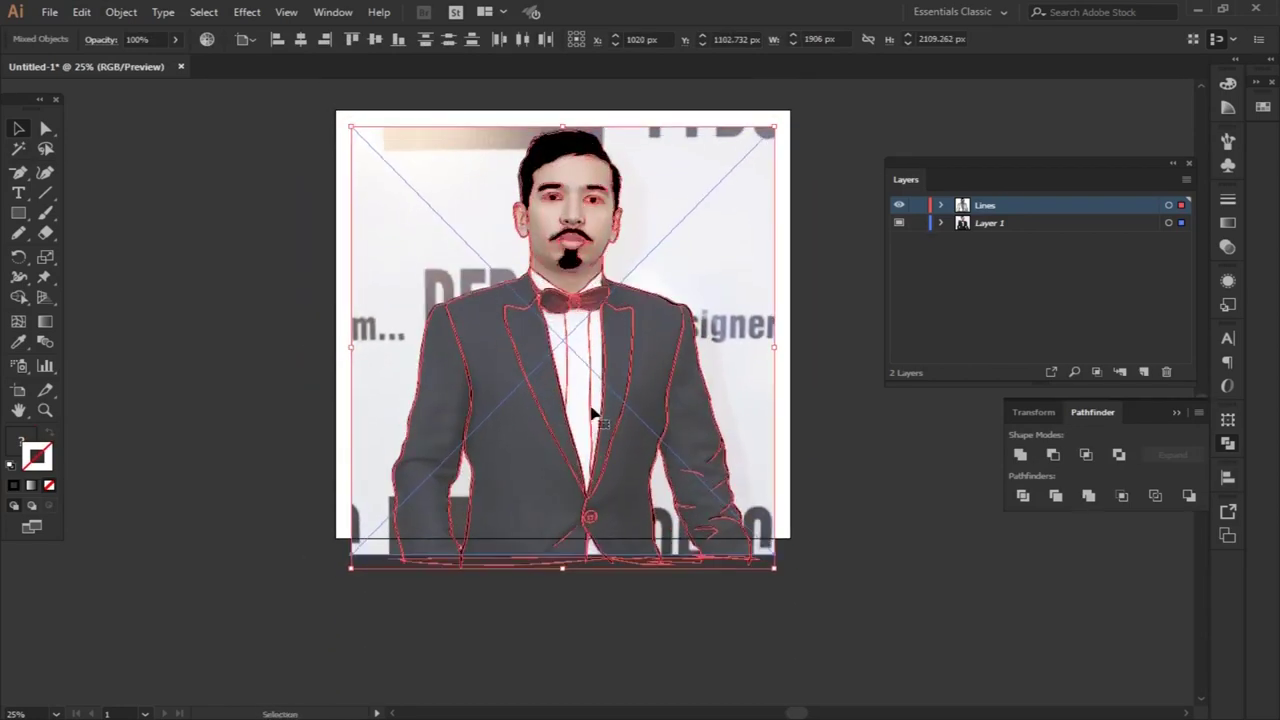
click(917, 205)
click(1028, 222)
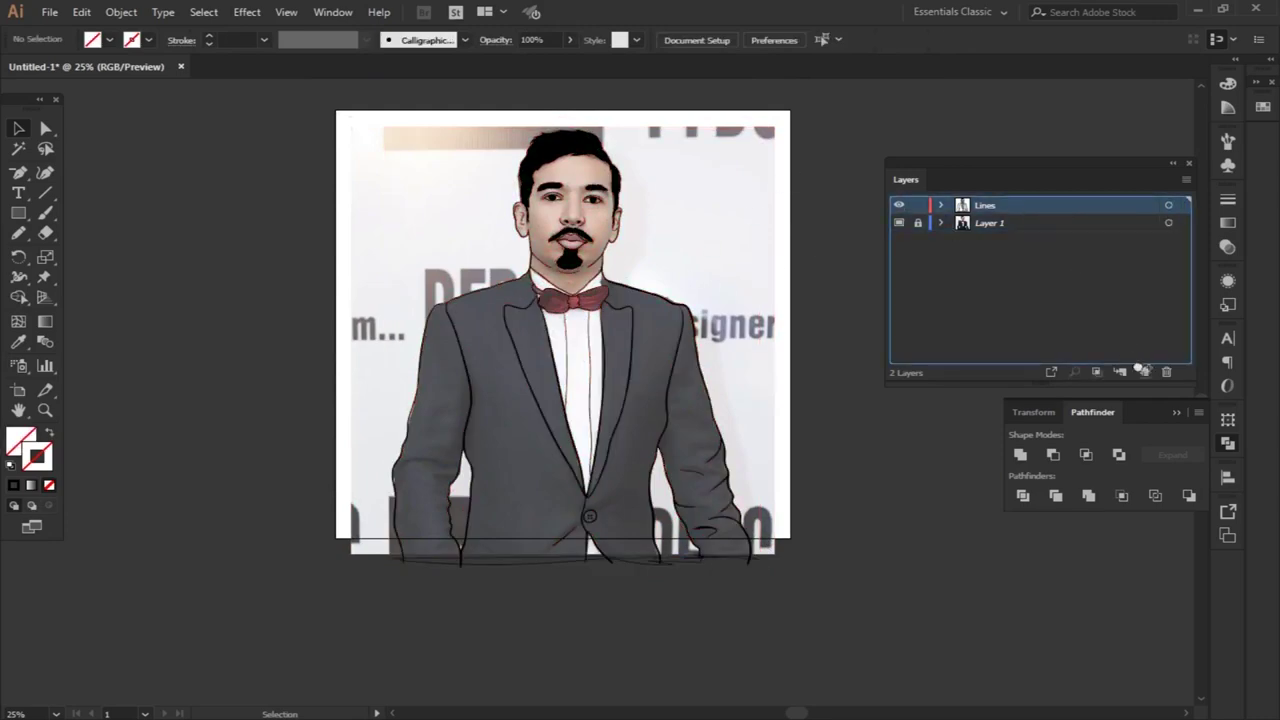
click(898, 240)
Draw a gold-filled rectangle covering the whole artboard
key(ctrl+equal)
key(ctrl+equal)
key(ctrl+equal)
key(ctrl+equal)
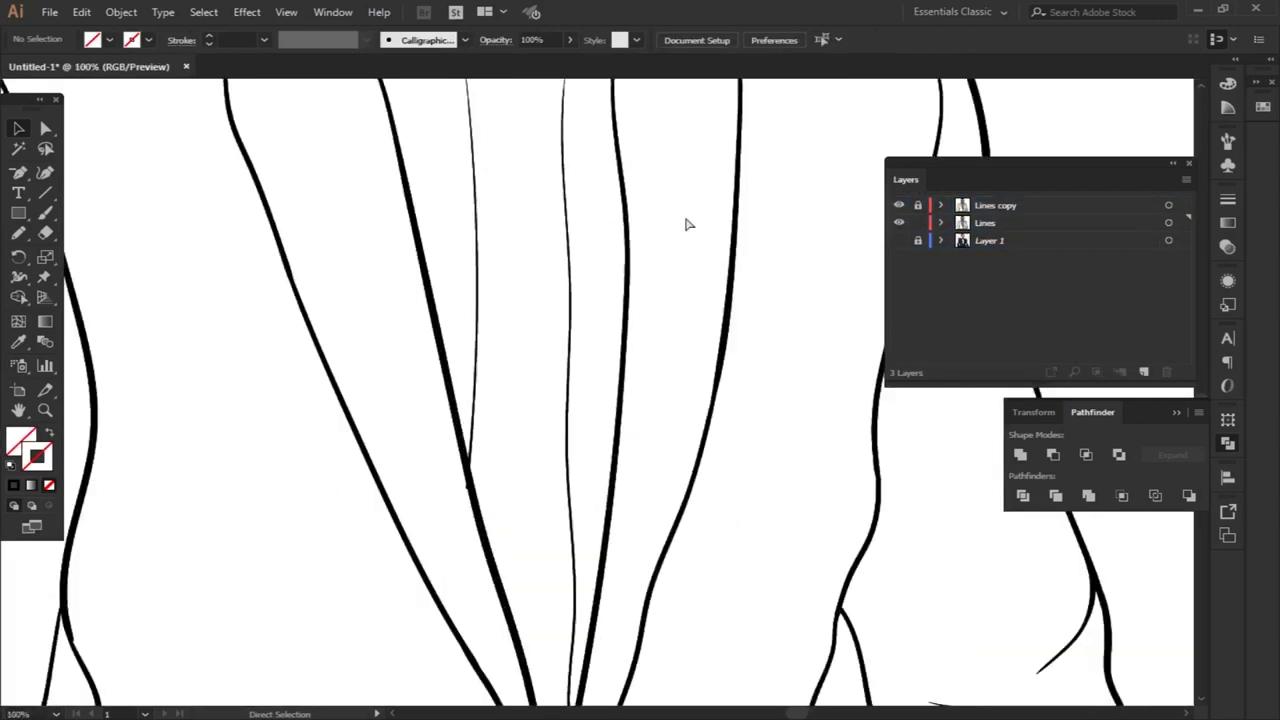
key(ctrl+0)
click(18, 214)
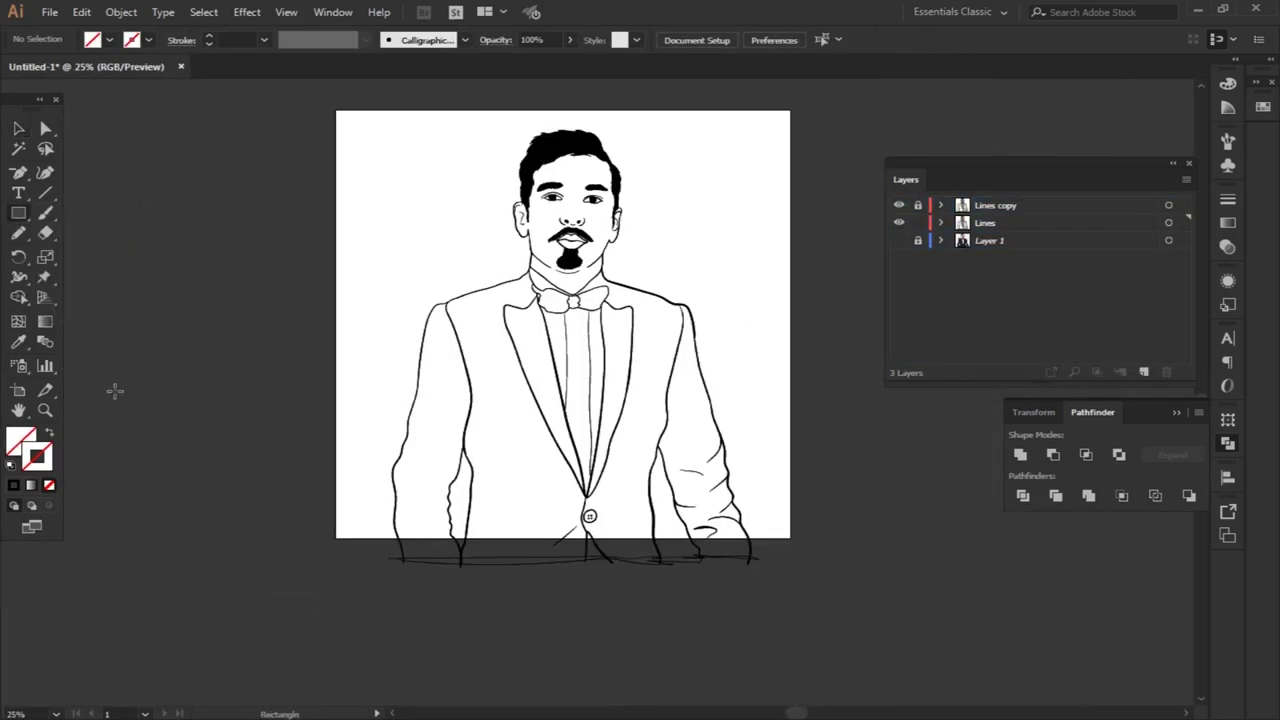
double_click(22, 440)
drag(1104, 484, 1104, 464)
click(980, 314)
click(1262, 286)
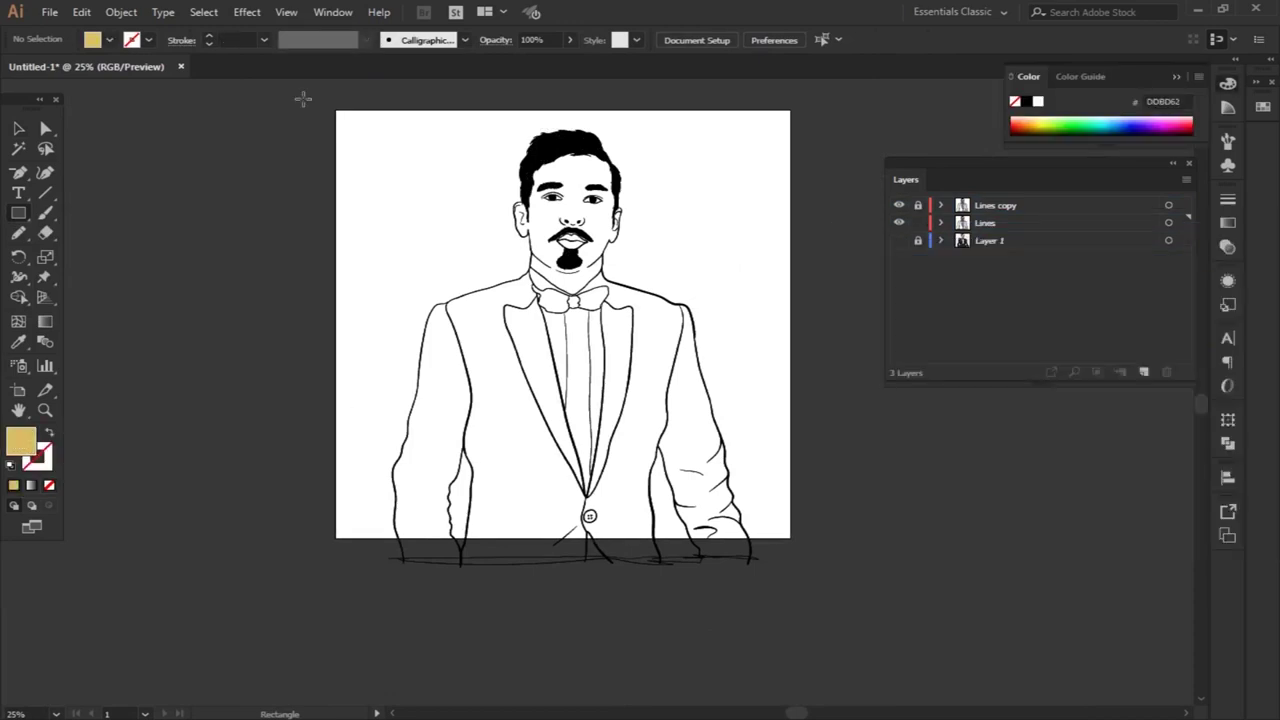
drag(308, 99, 830, 551)
Recolour the artboard rectangle to a light skin tan and reselect it
key(v)
double_click(22, 440)
drag(948, 306, 923, 330)
drag(1100, 475, 1100, 480)
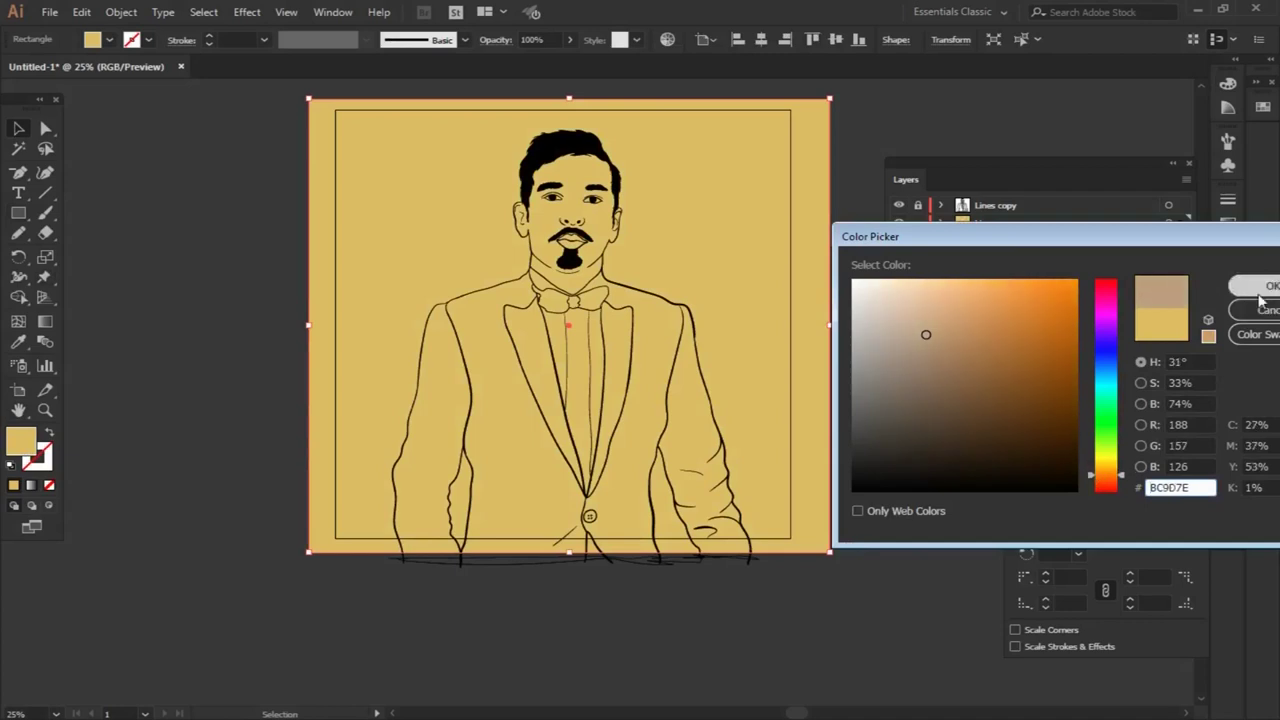
click(1262, 286)
double_click(22, 440)
drag(943, 323, 948, 303)
click(1262, 286)
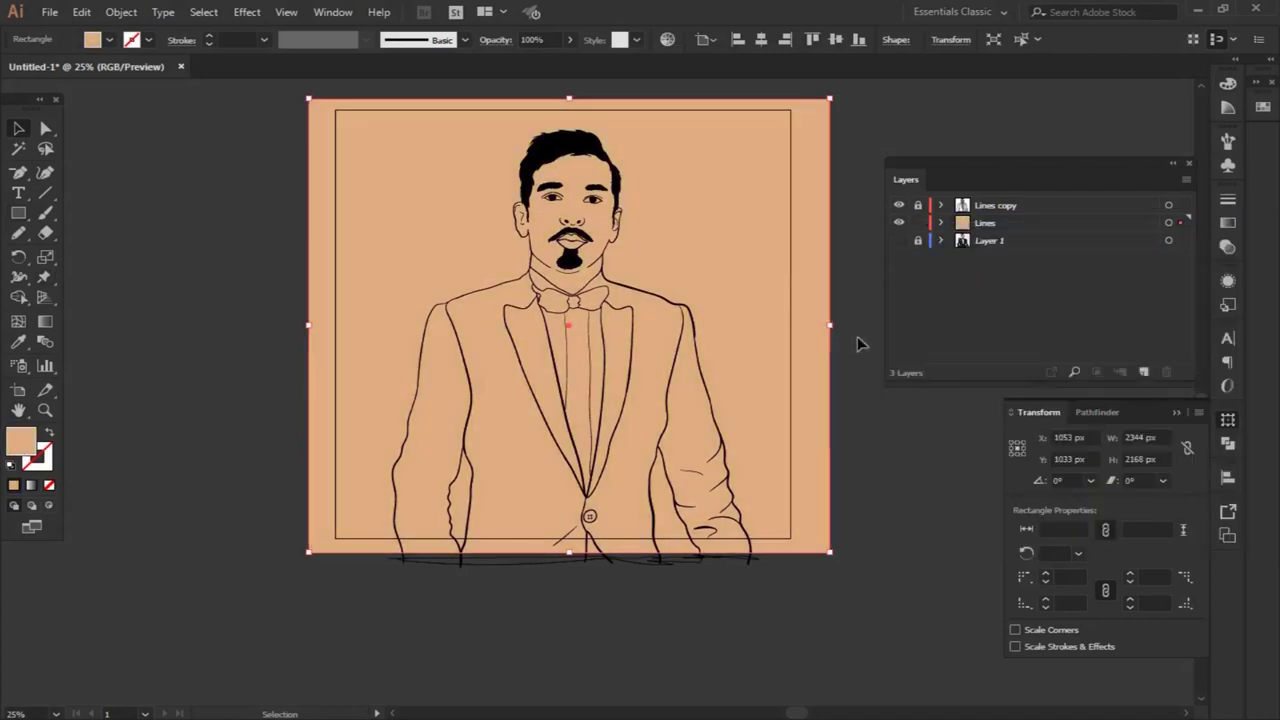
click(671, 263)
drag(885, 140, 775, 252)
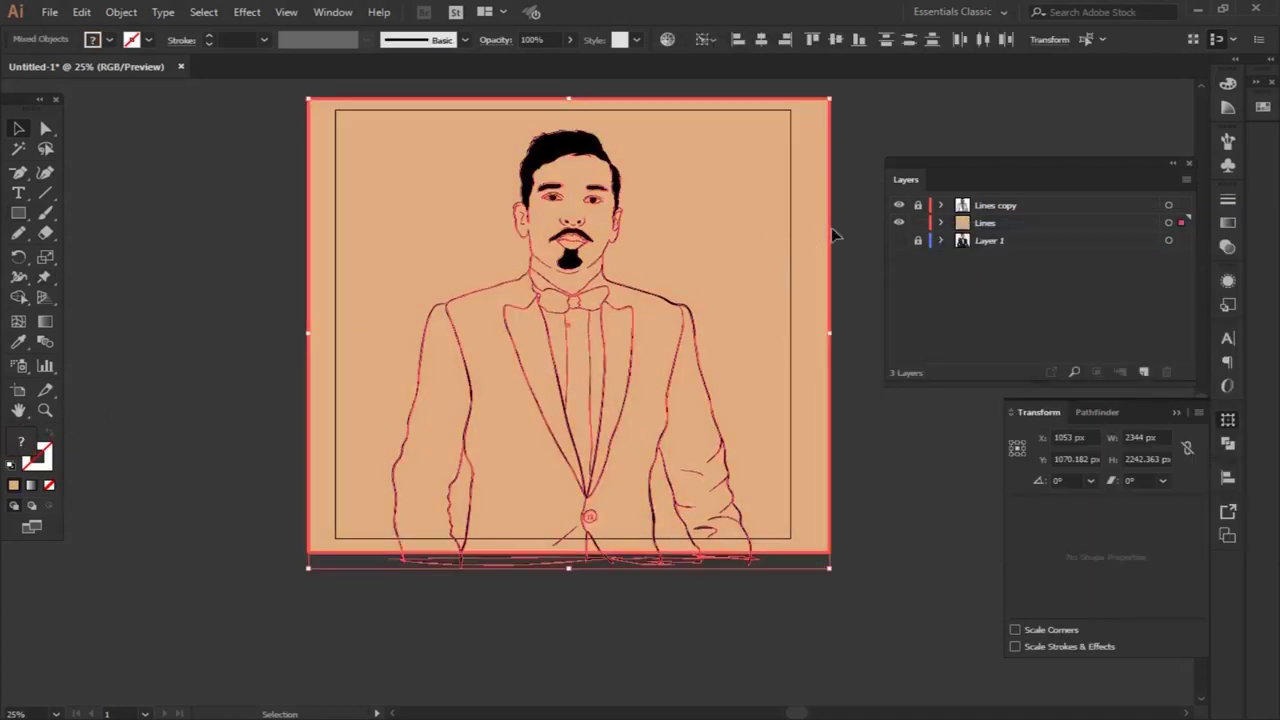
Send the tan rectangle behind the line art and merge them with Pathfinder Merge
right_click(741, 240)
click(948, 553)
mouse_move(559, 416)
mouse_down()
mouse_move(583, 410)
mouse_move(559, 416)
mouse_up()
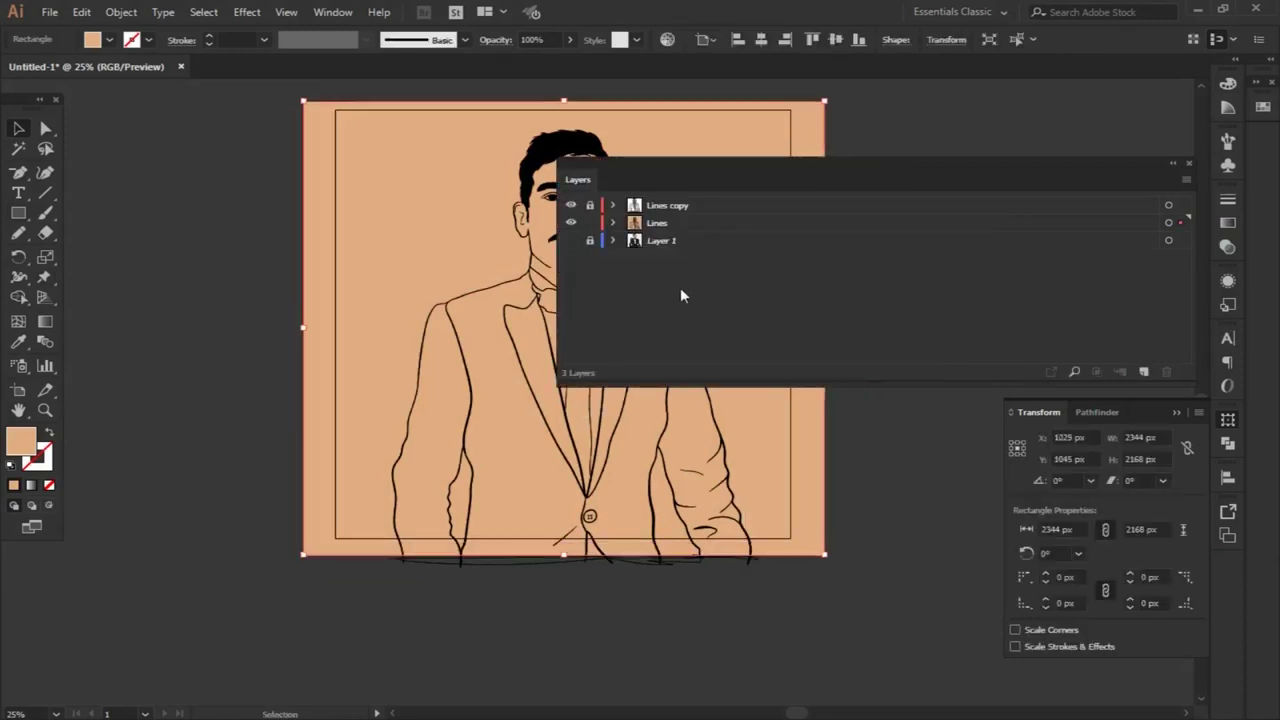
drag(558, 308, 985, 283)
shift+click(440, 312)
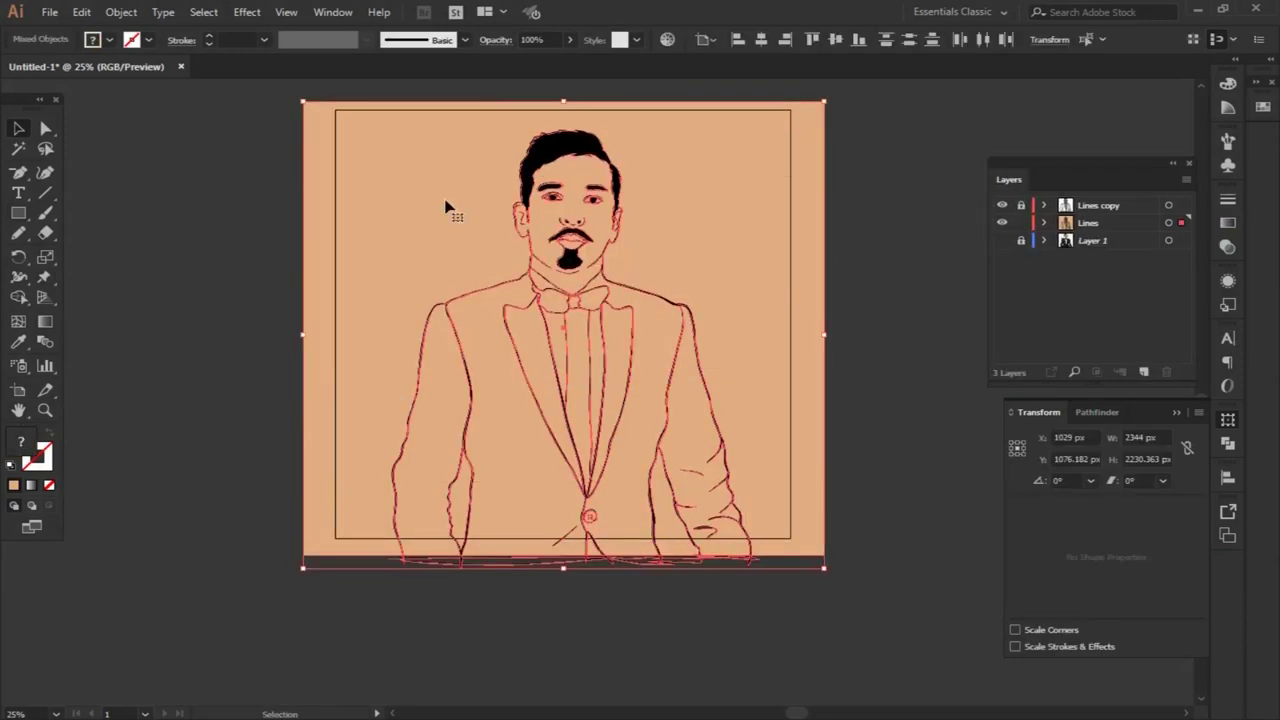
click(1097, 412)
click(1088, 495)
Ungroup the merged artwork into separate pieces and exit isolation mode
right_click(730, 224)
key(Escape)
key(ctrl+h)
key(ctrl+z)
right_click(926, 244)
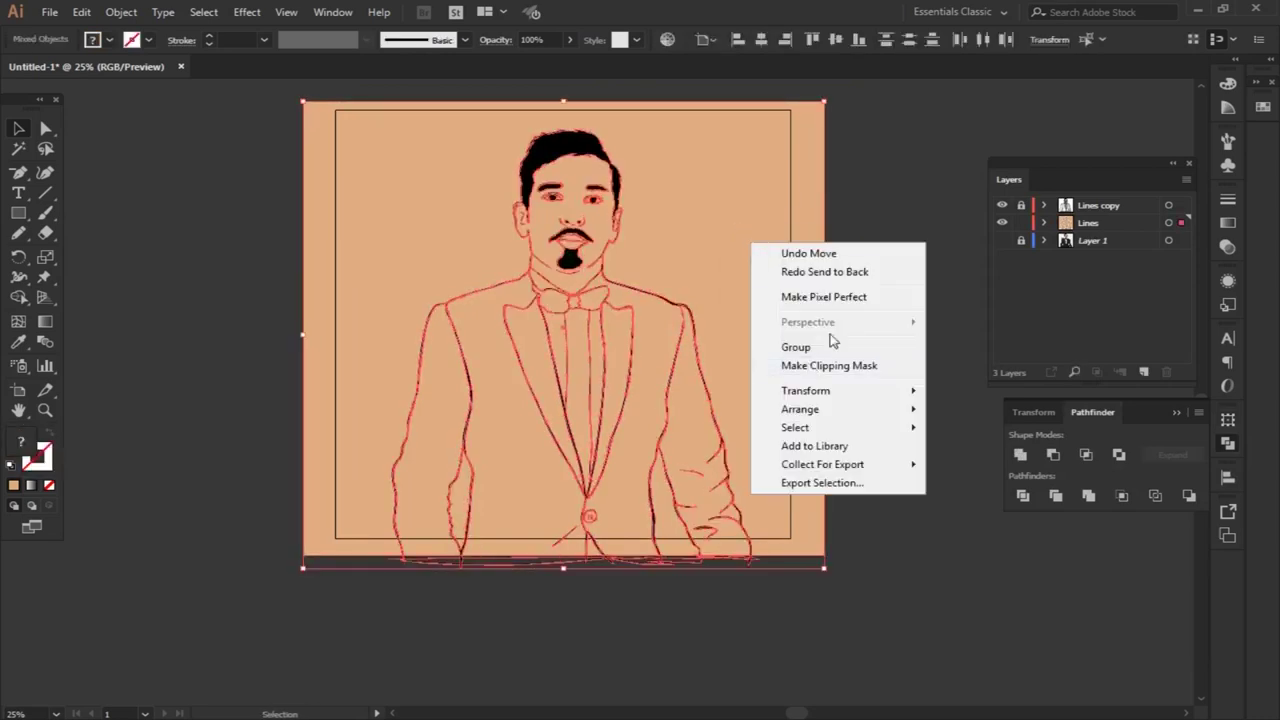
click(849, 194)
right_click(886, 218)
click(749, 263)
right_click(728, 296)
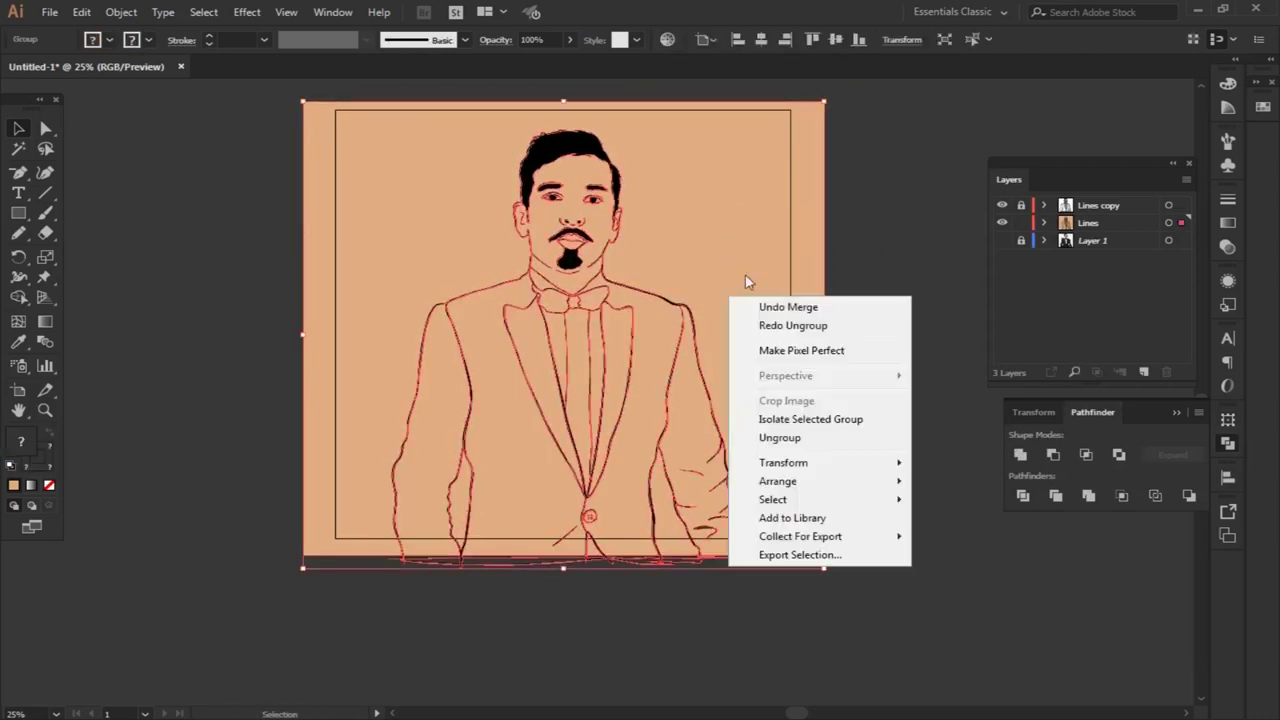
click(771, 420)
double_click(207, 186)
Select the tan background pieces around the figure and delete them
key(ctrl+equal)
click(471, 491)
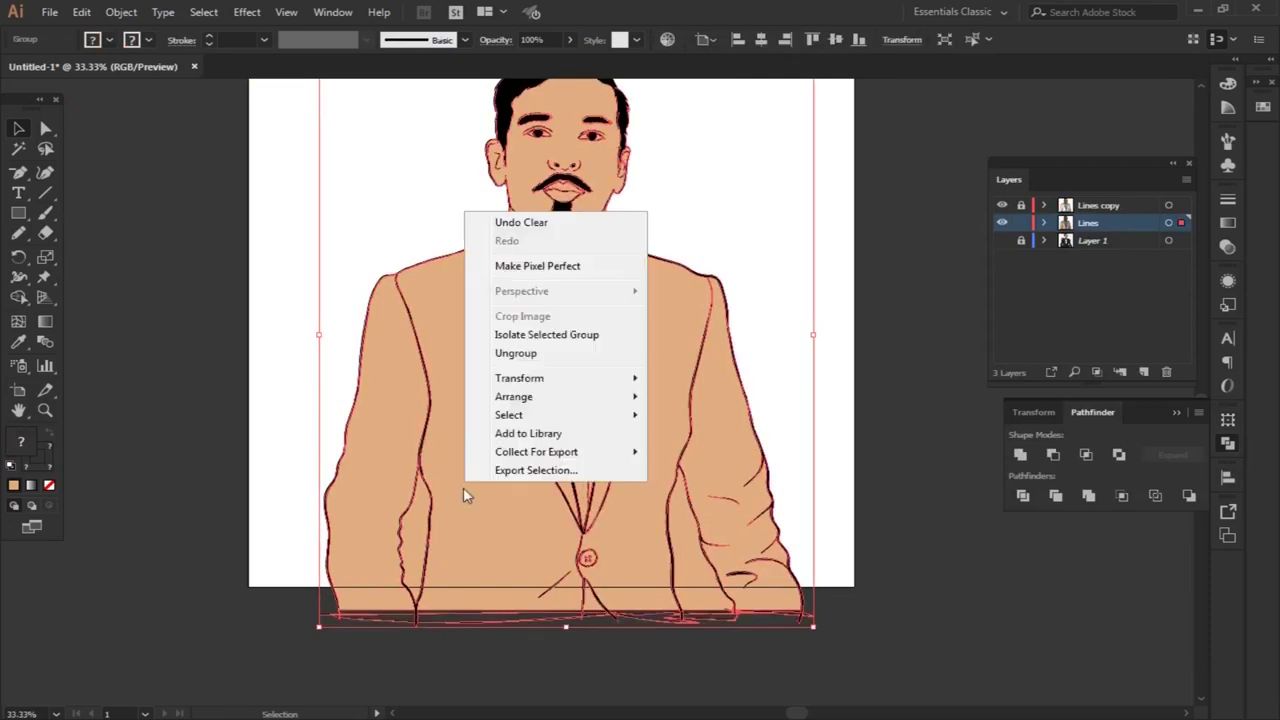
click(500, 447)
shift+click(366, 456)
shift+click(643, 437)
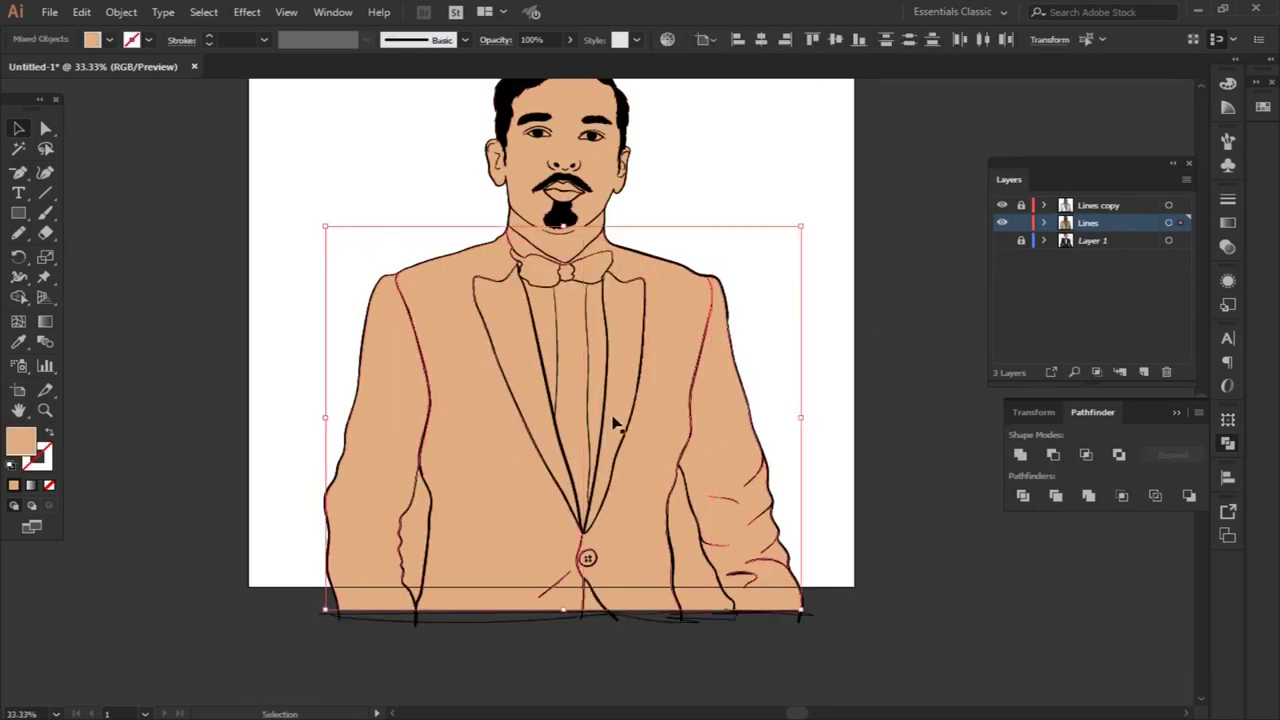
key(slash)
Show the reference photo and remove the fill from the small bottom piece and centre shirt strip
click(1003, 242)
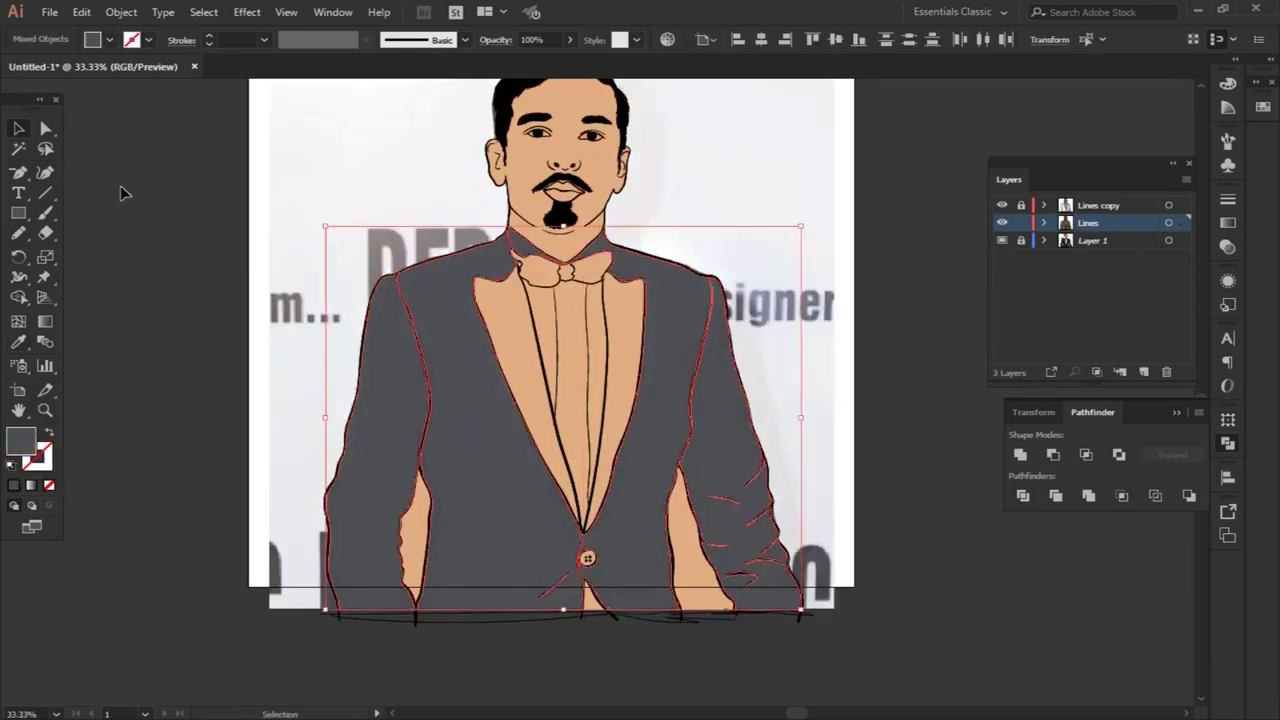
click(593, 597)
click(49, 486)
click(314, 549)
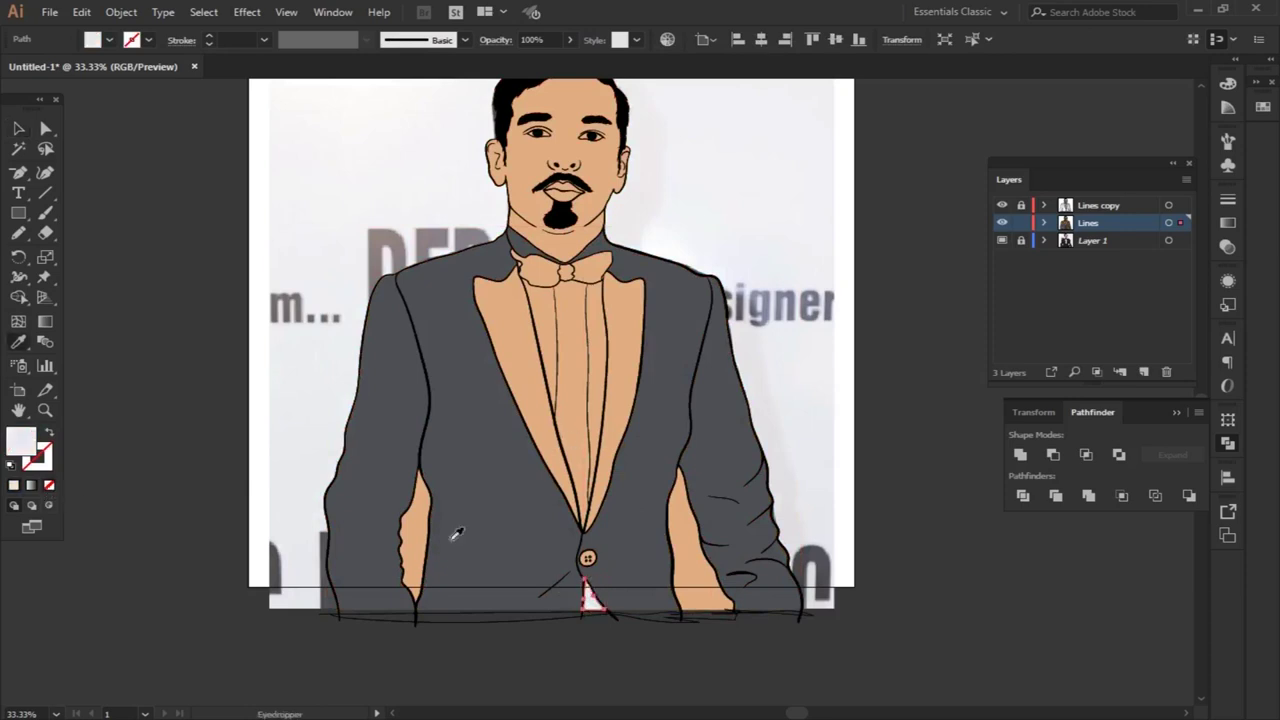
click(553, 365)
Fill both shirt pieces white
click(49, 487)
click(546, 323)
double_click(21, 440)
click(568, 335)
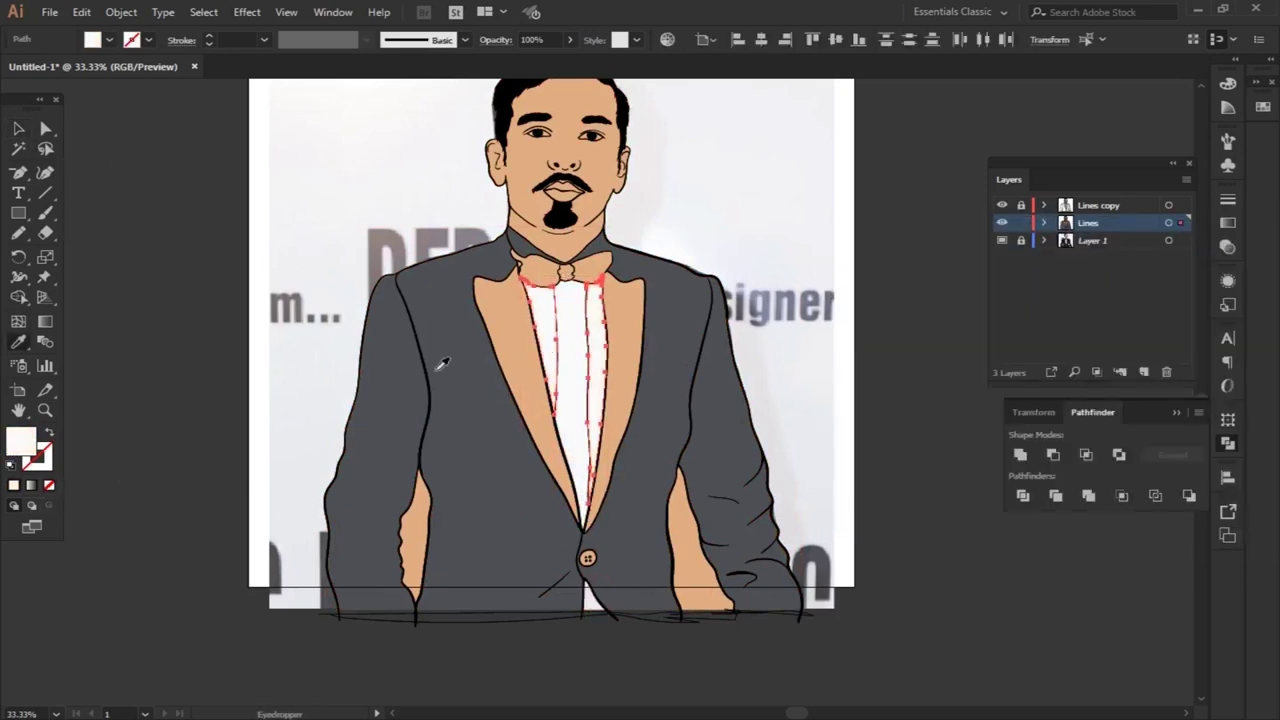
click(1255, 285)
key(v)
Fill the bow tie red
click(875, 280)
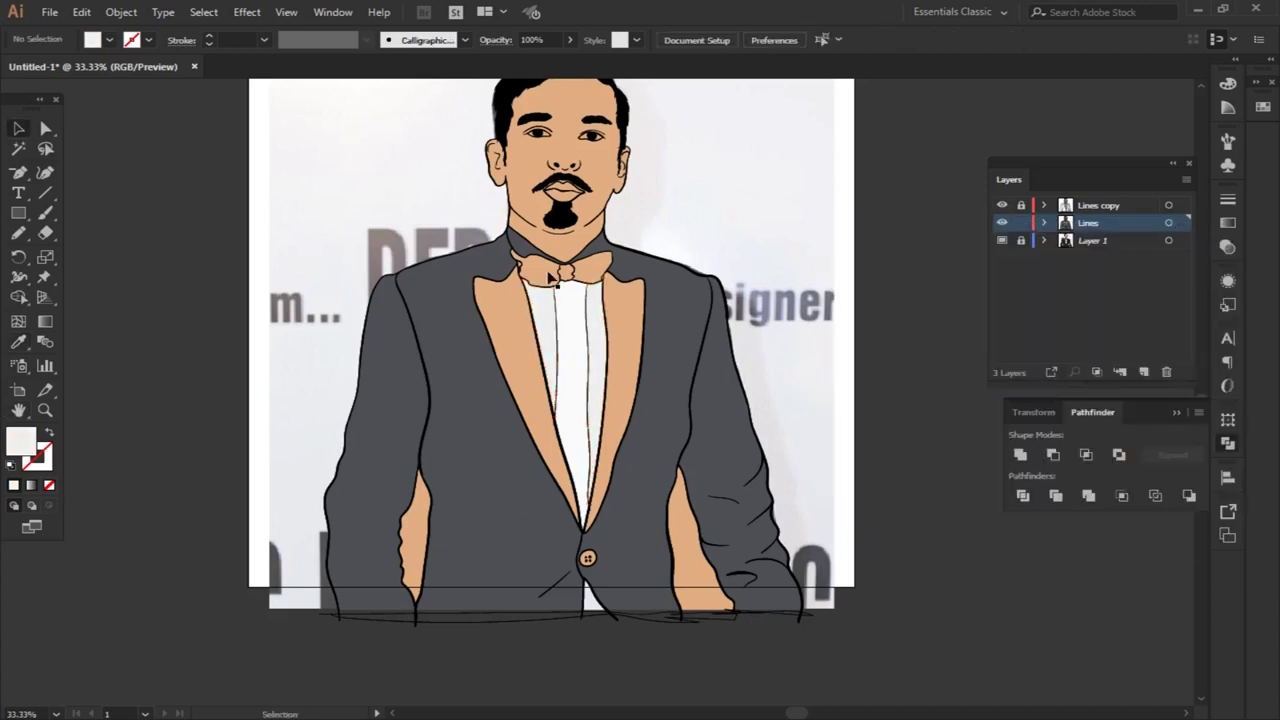
click(556, 272)
double_click(21, 440)
drag(1095, 472, 1105, 488)
click(977, 363)
click(1255, 285)
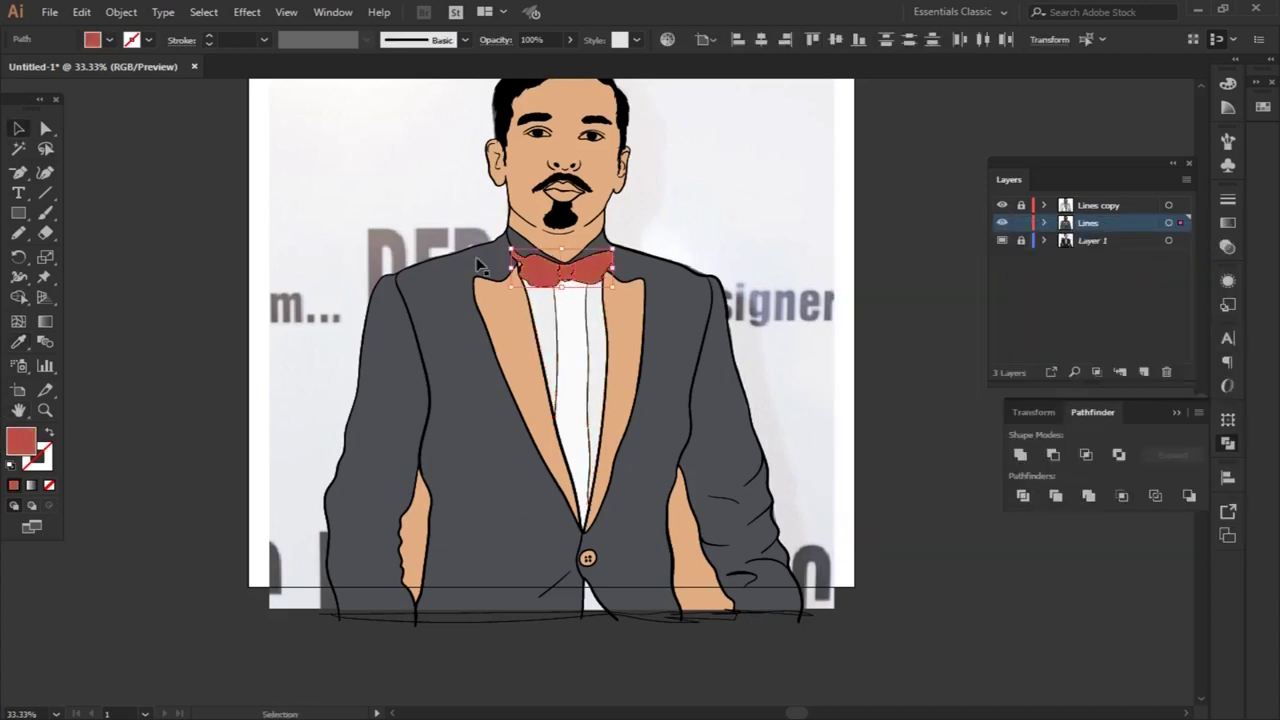
click(459, 347)
Copy the jacket grey onto the arm pieces and lapels with the Eyedropper
click(416, 540)
shift+click(697, 551)
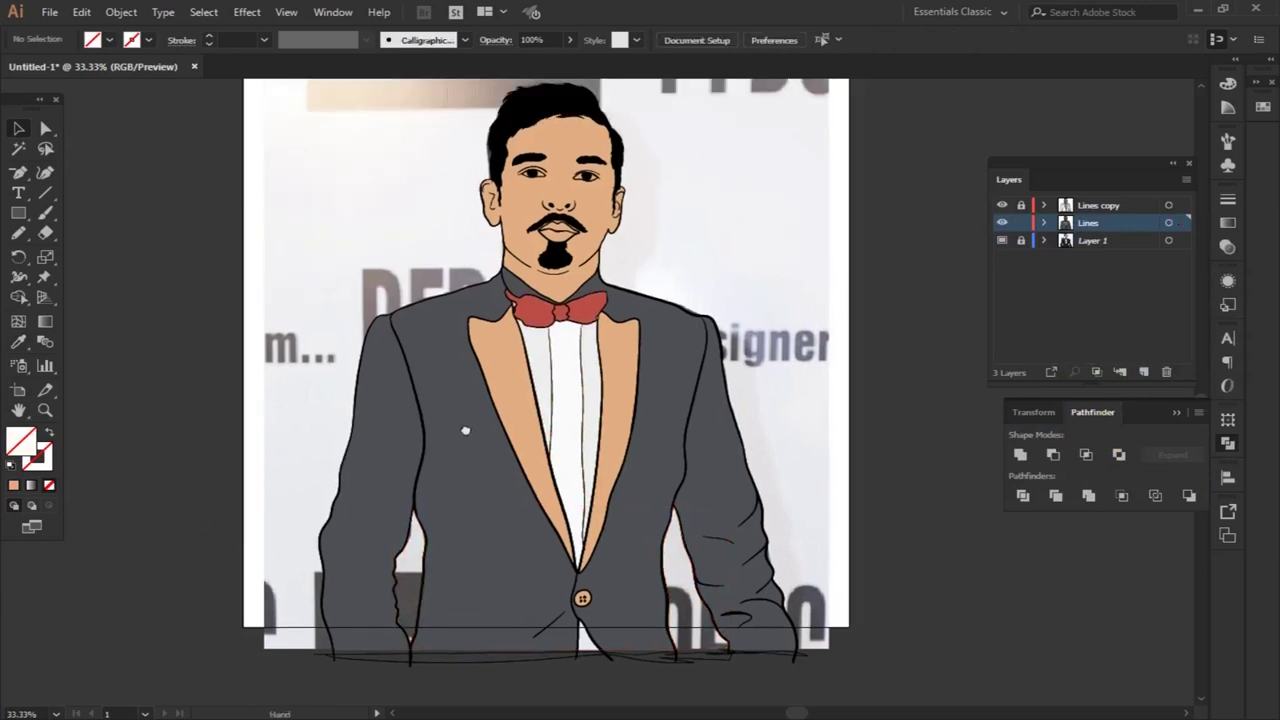
click(510, 392)
shift+click(614, 375)
key(i)
click(660, 440)
Pan and zoom to reframe the finished portrait in view
key(v)
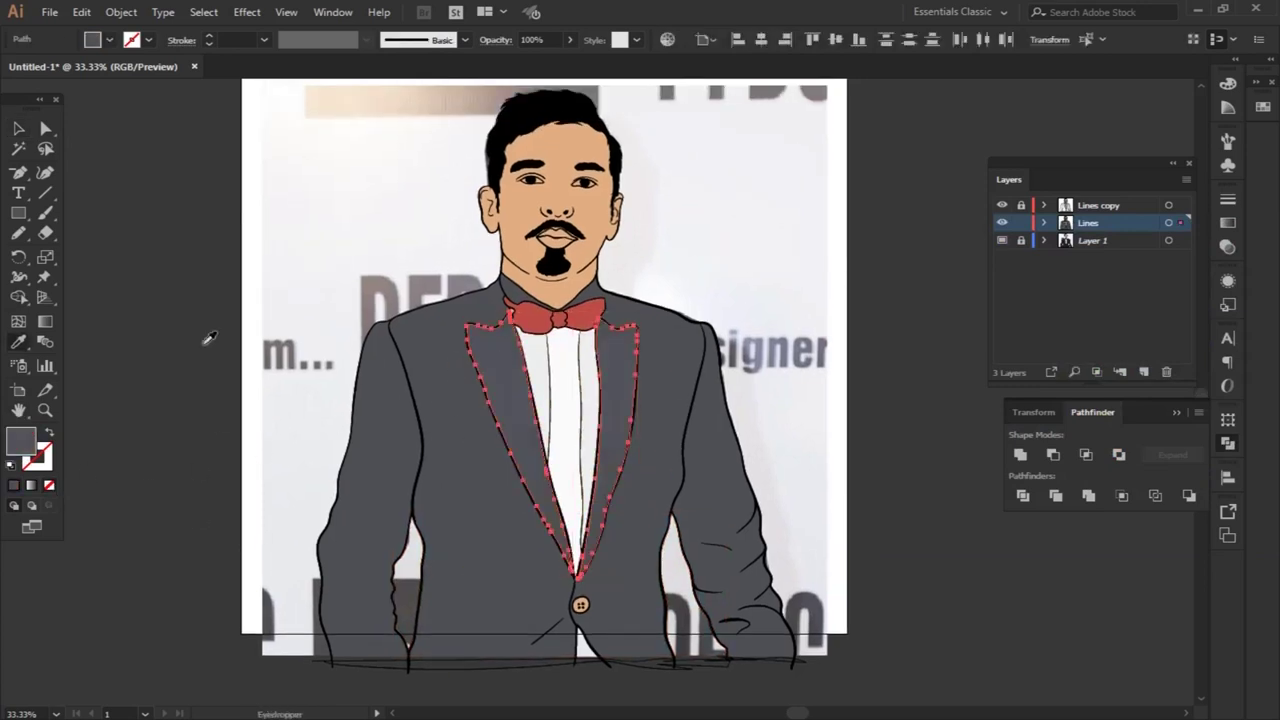
click(406, 234)
scroll(406, 300, up, 3)
scroll(514, 325, up, 1)
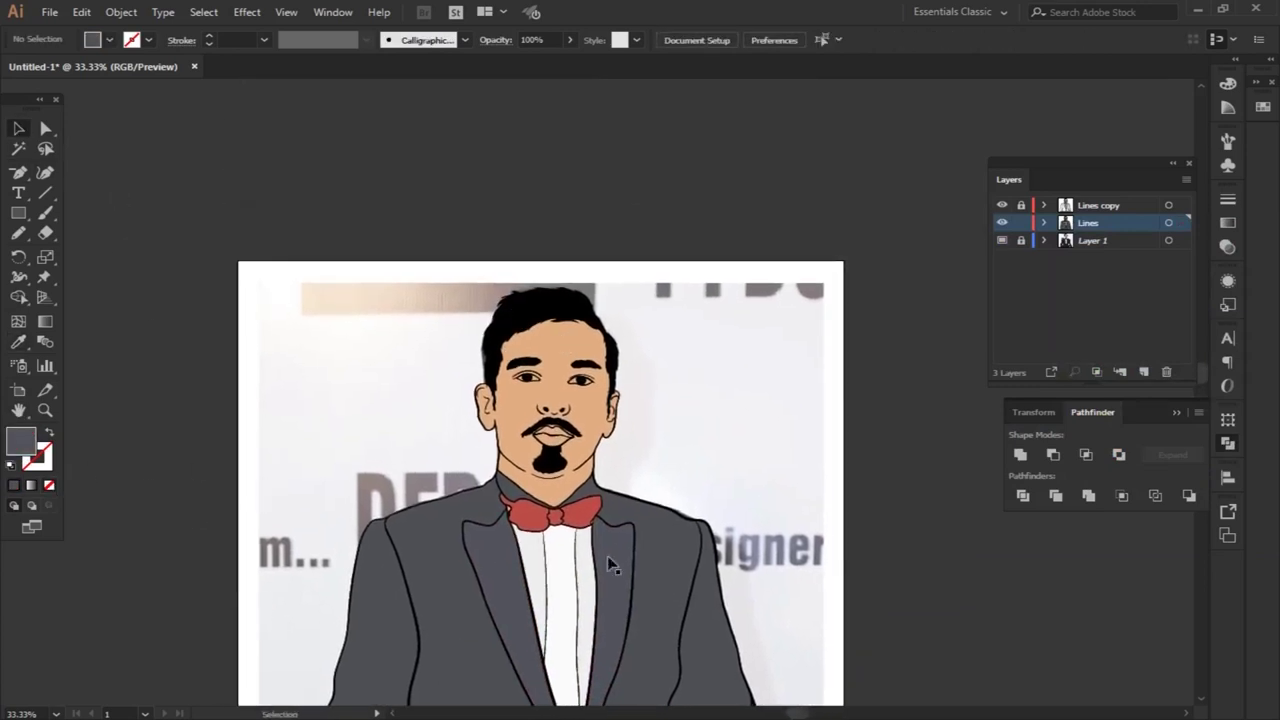
drag(590, 565, 600, 451)
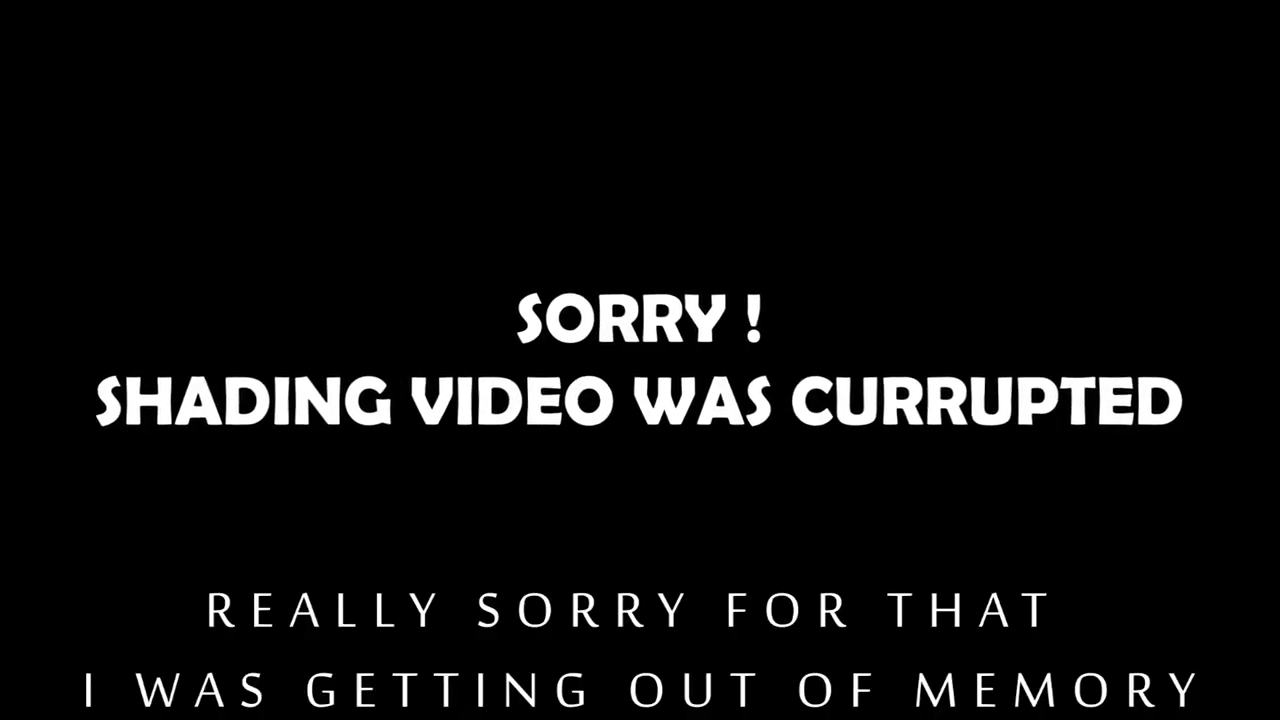